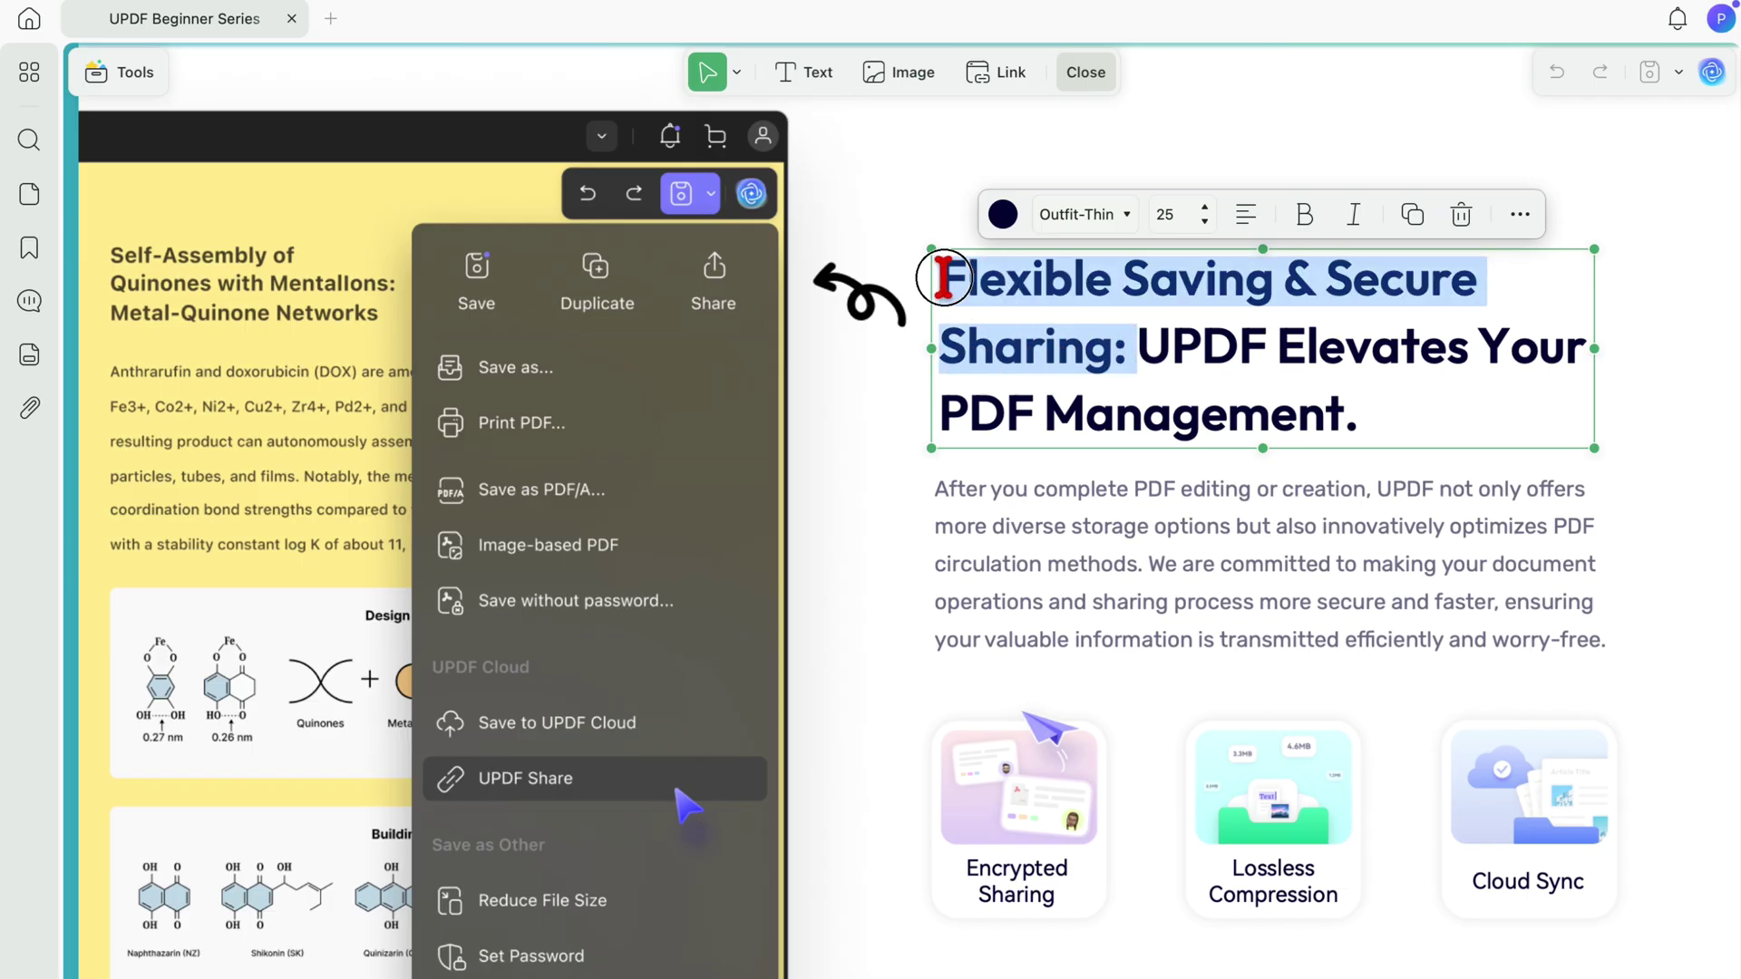
text(In a few words: UPDF)
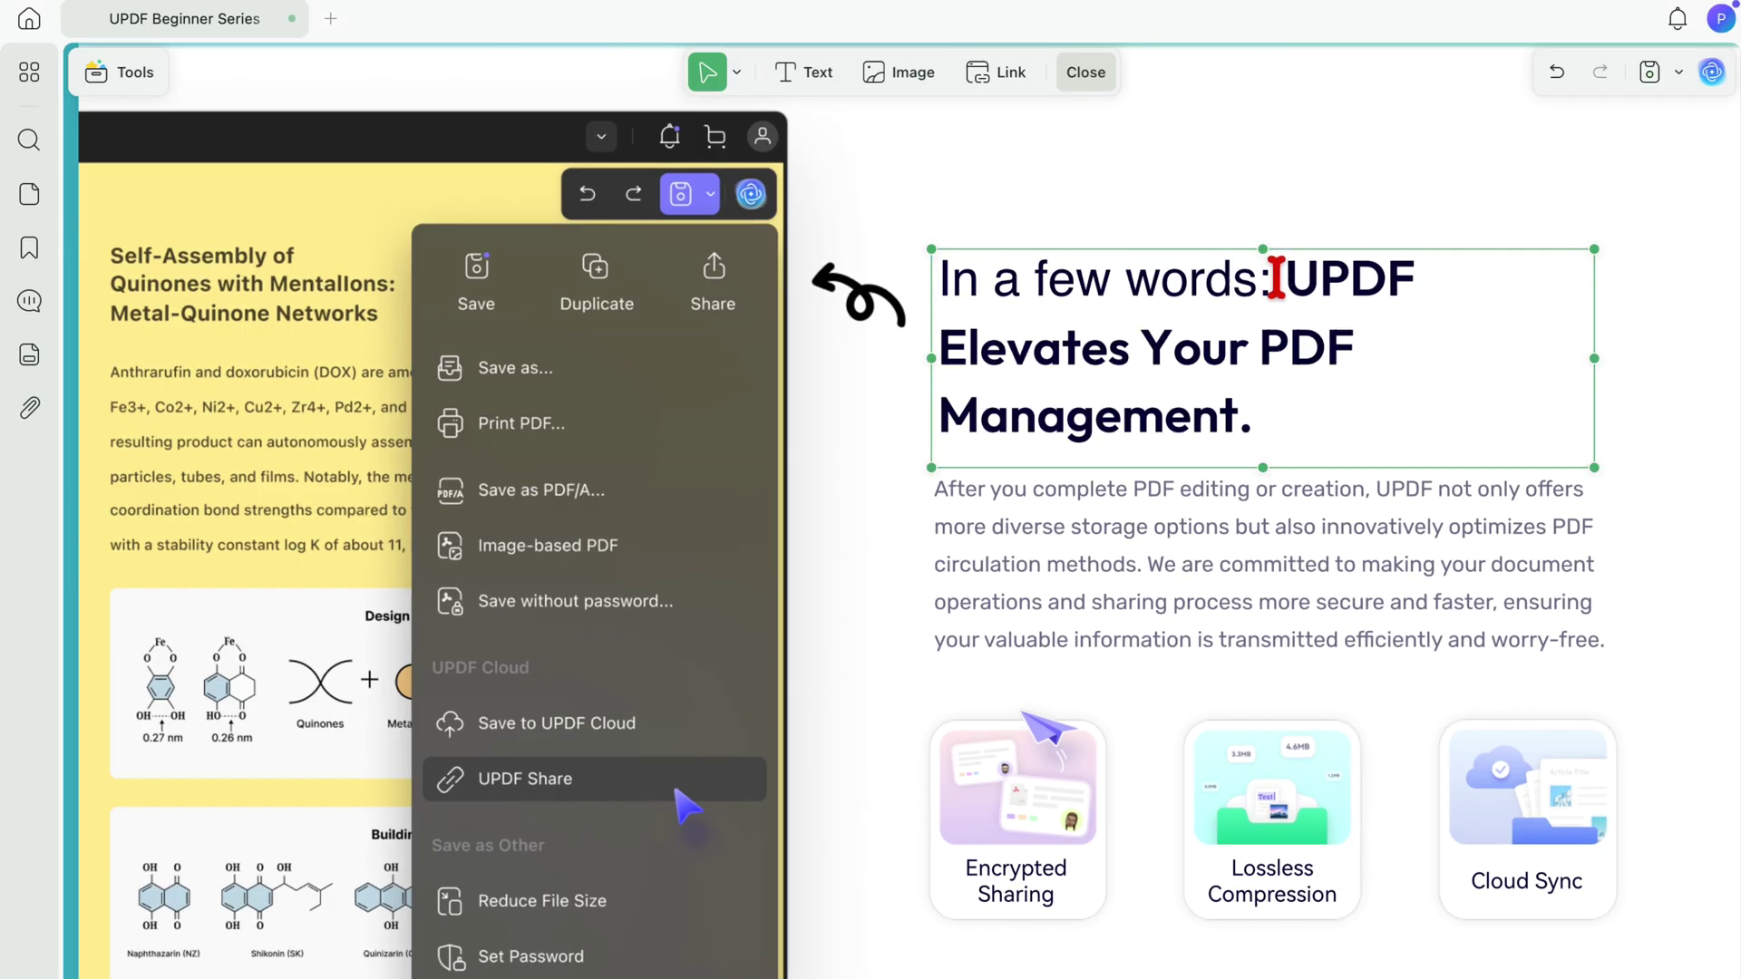
Step: Make the new phrase 'In a few words:' bold and narrow the heading box so it re-centres
drag(1273, 280, 930, 277)
key(ctrl+b)
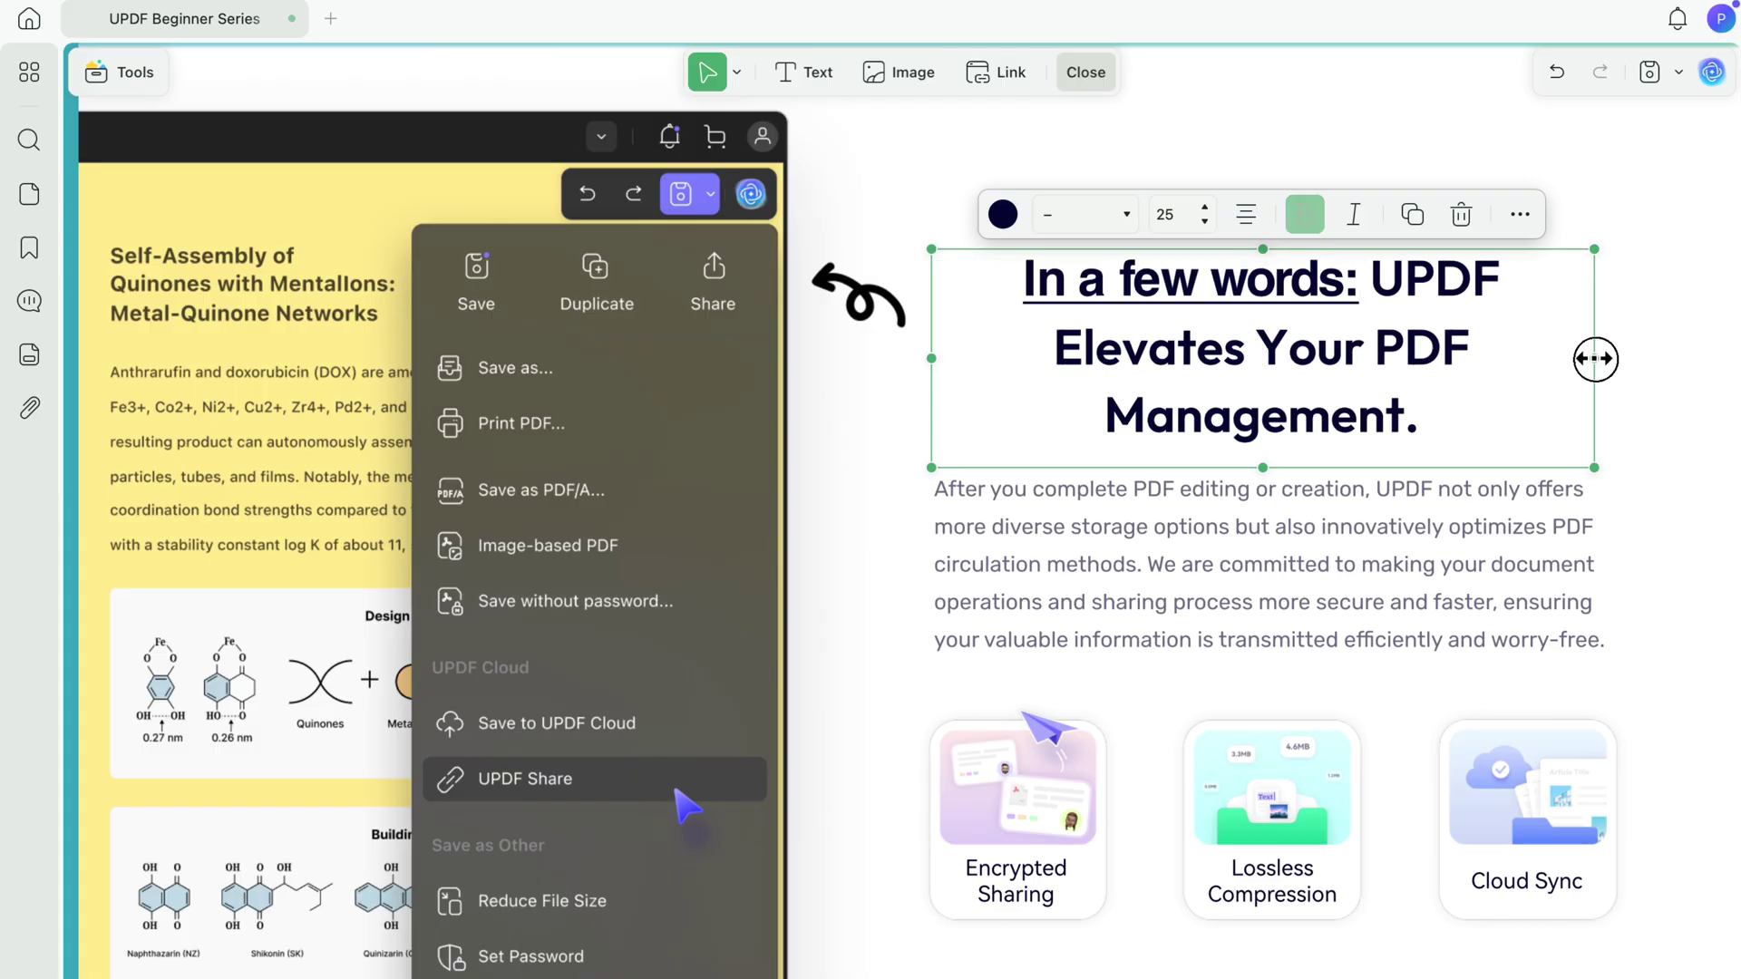
drag(1596, 357, 1496, 358)
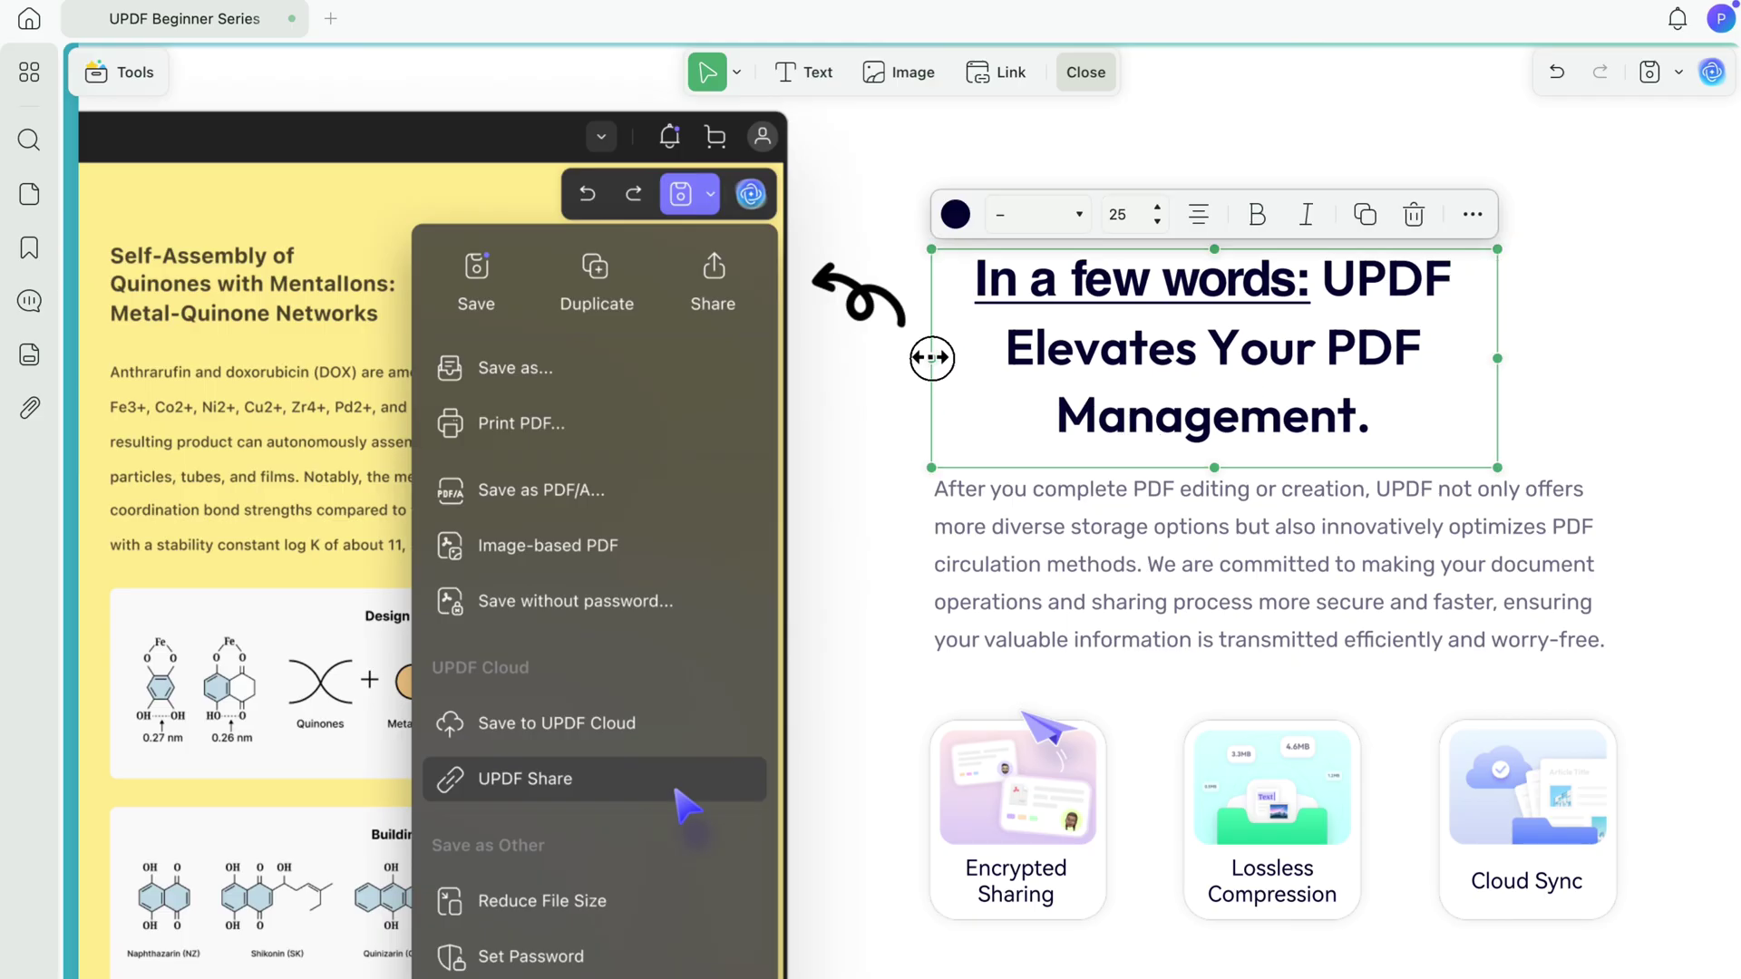
click(1227, 352)
click(1100, 215)
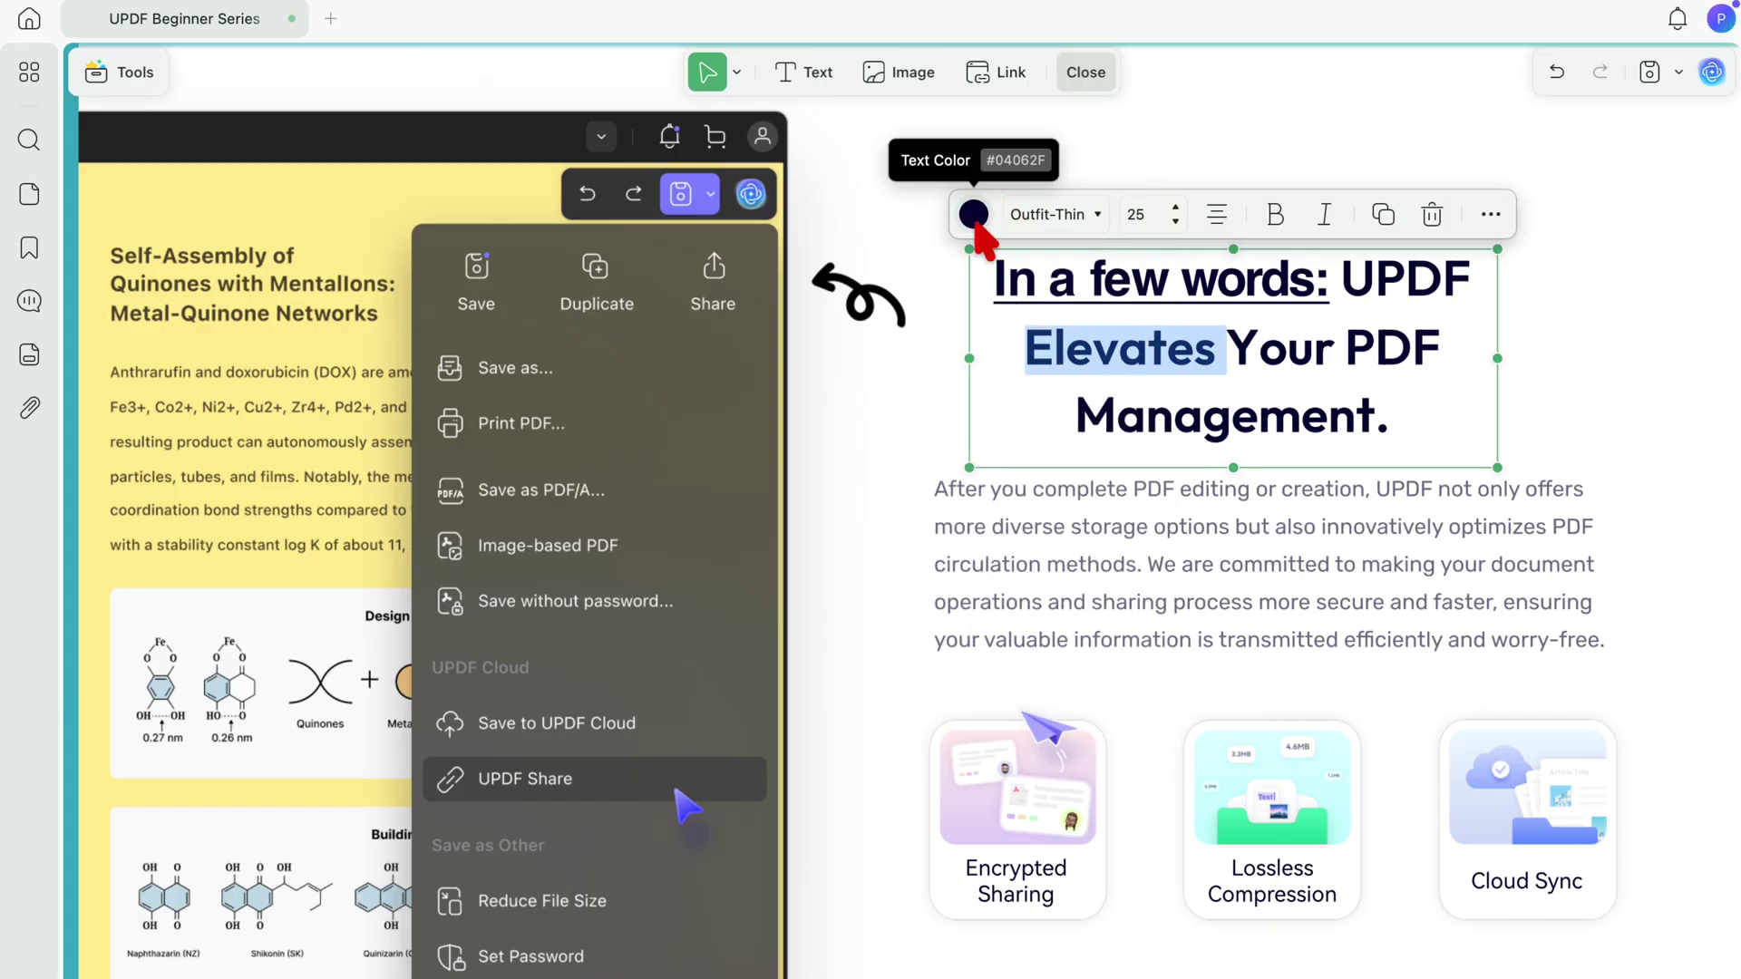
Step: Colour the word Elevates red and the word Management blue
click(972, 215)
click(840, 378)
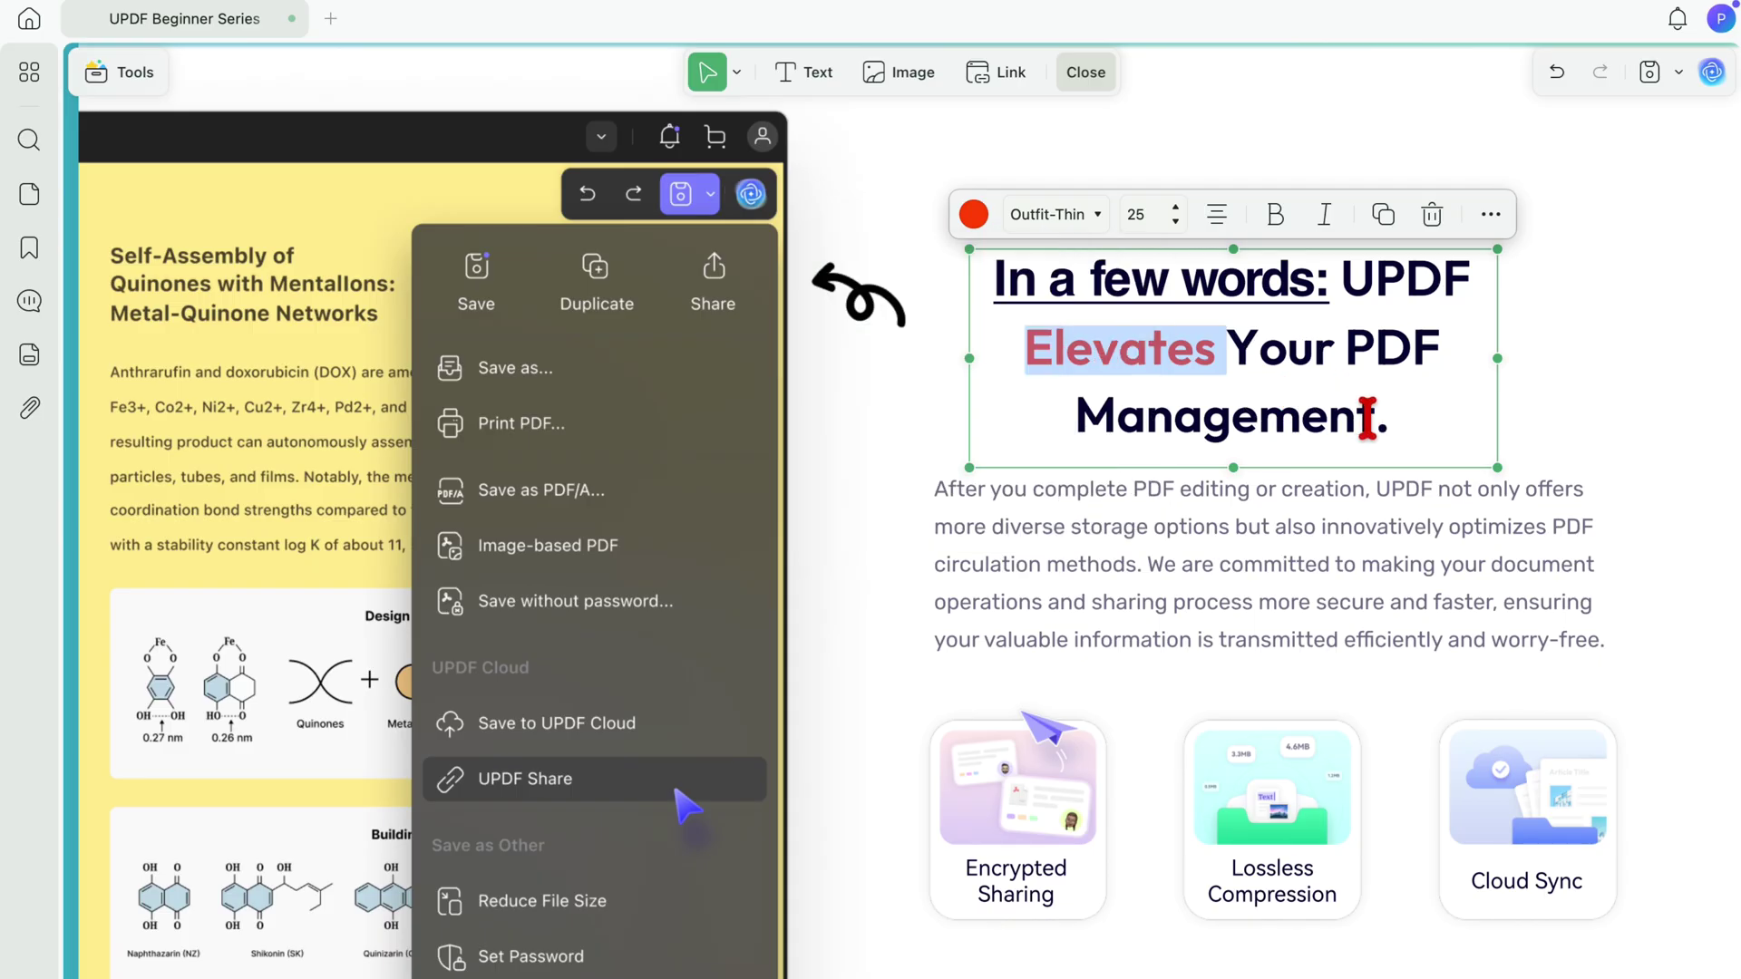
drag(1372, 419, 1085, 425)
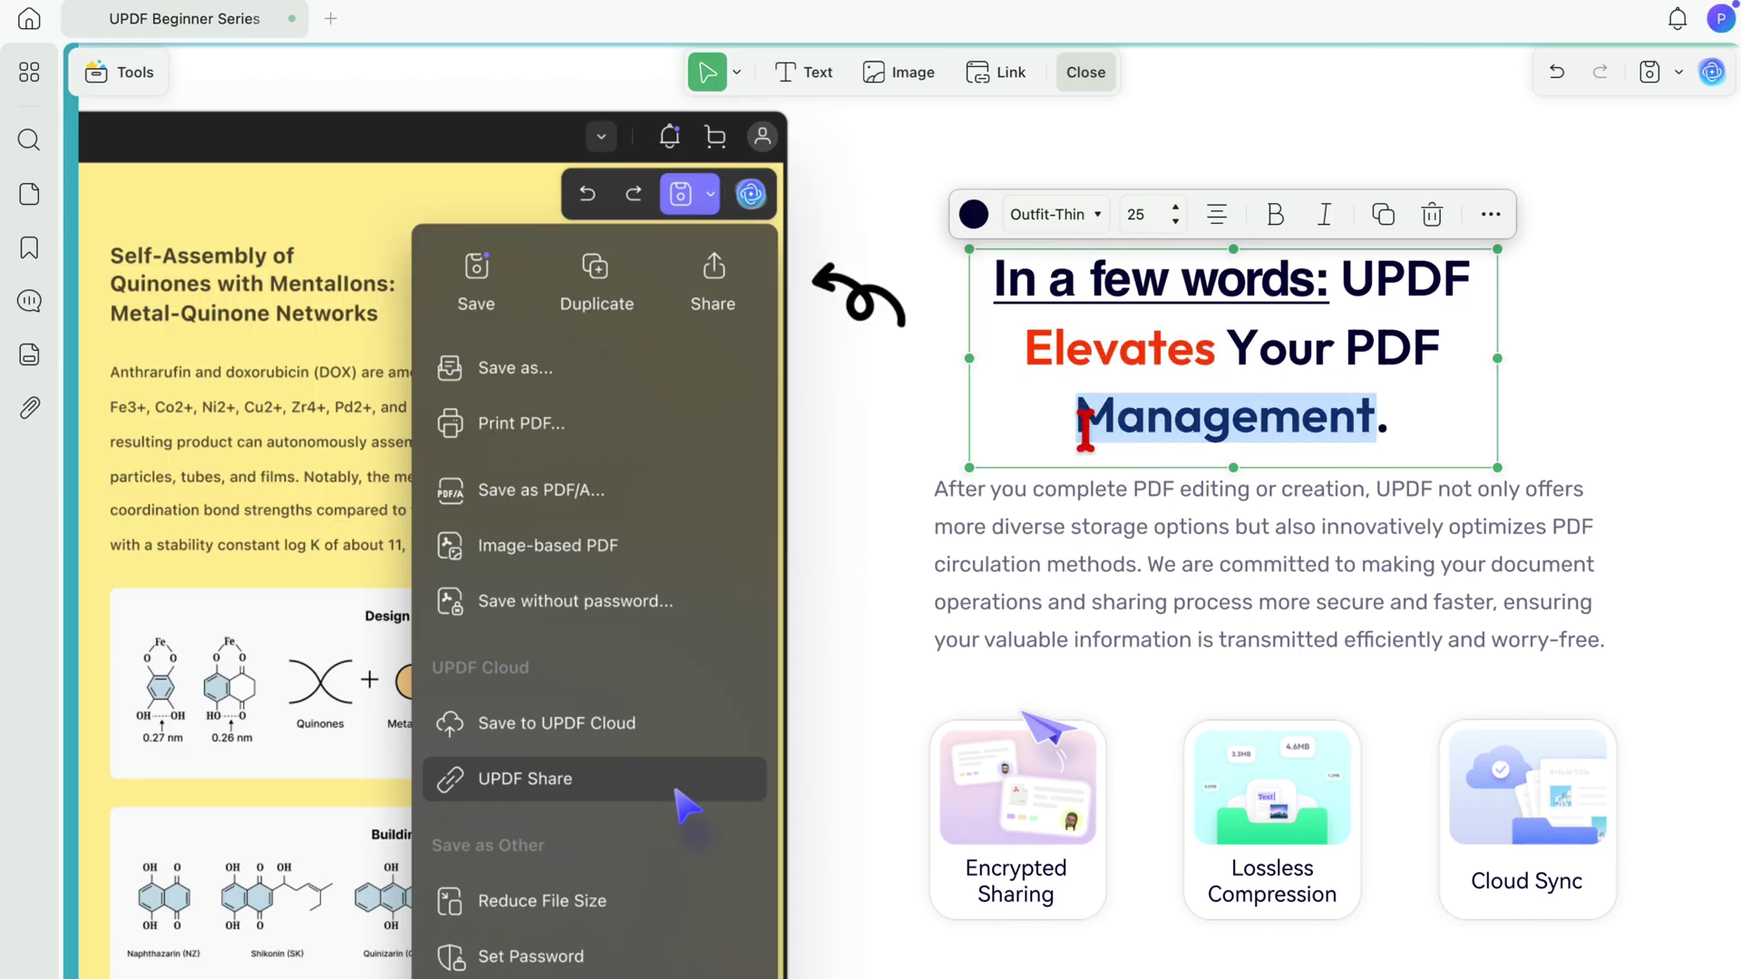
click(974, 218)
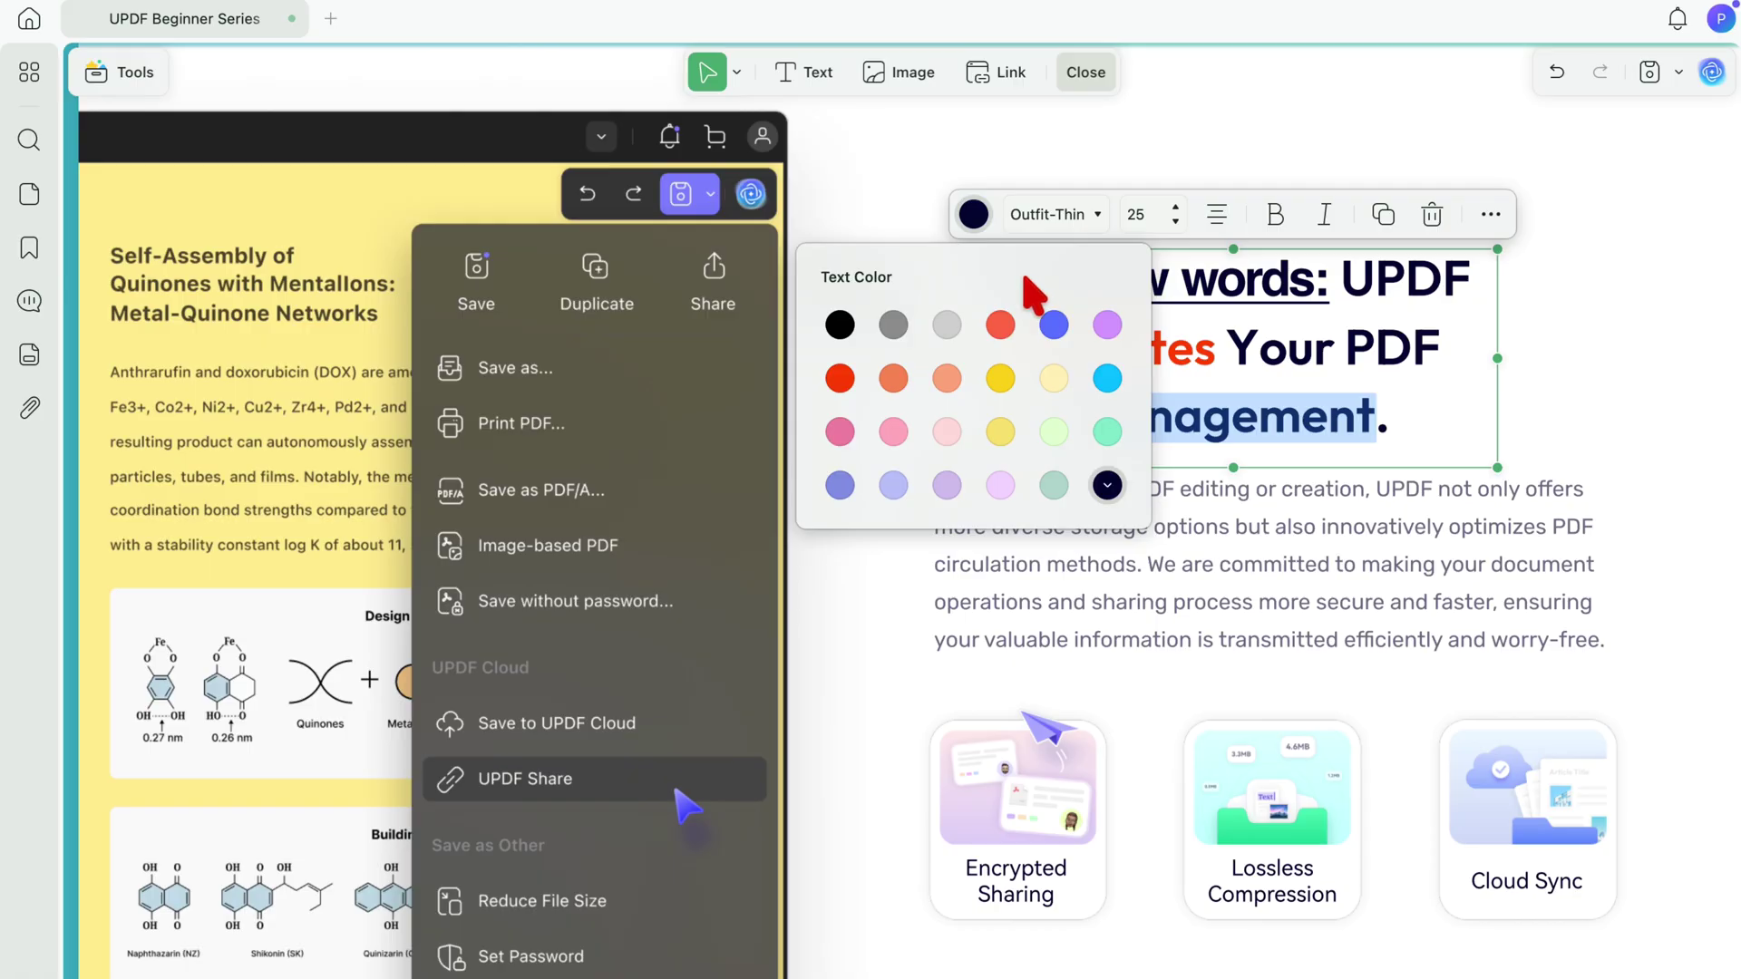
click(1053, 324)
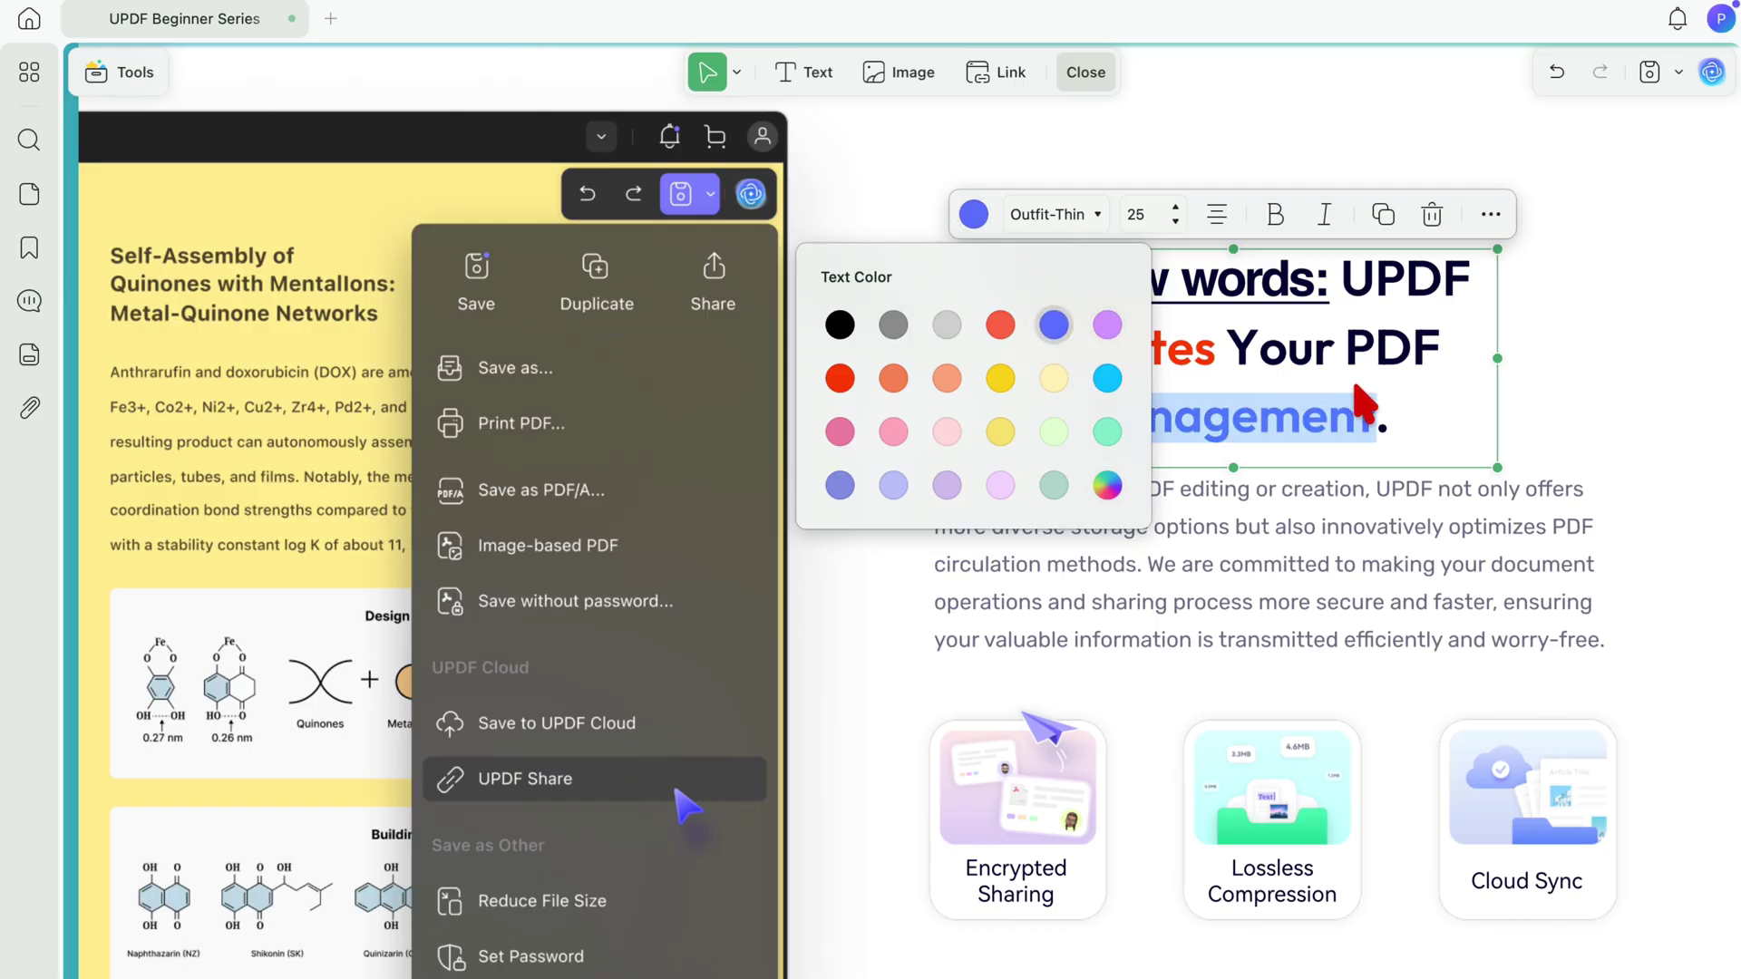
click(1670, 772)
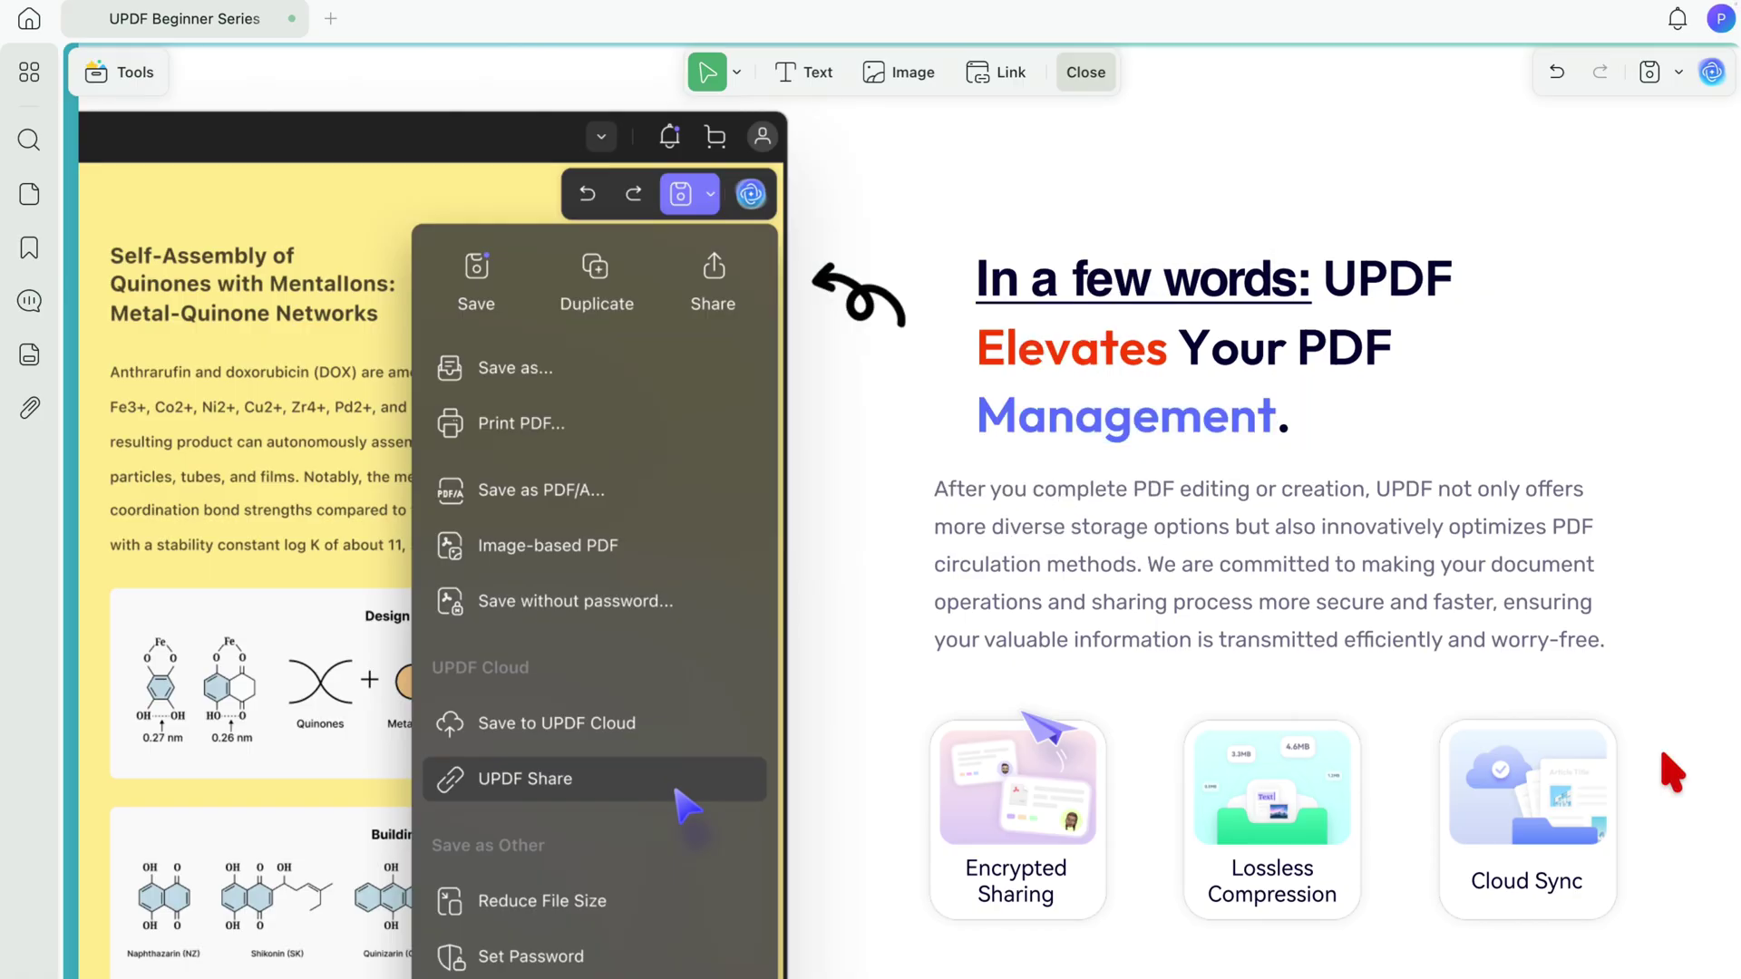
Step: Cycle the heading alignment through justify and right, ending left-aligned
key(ctrl+z)
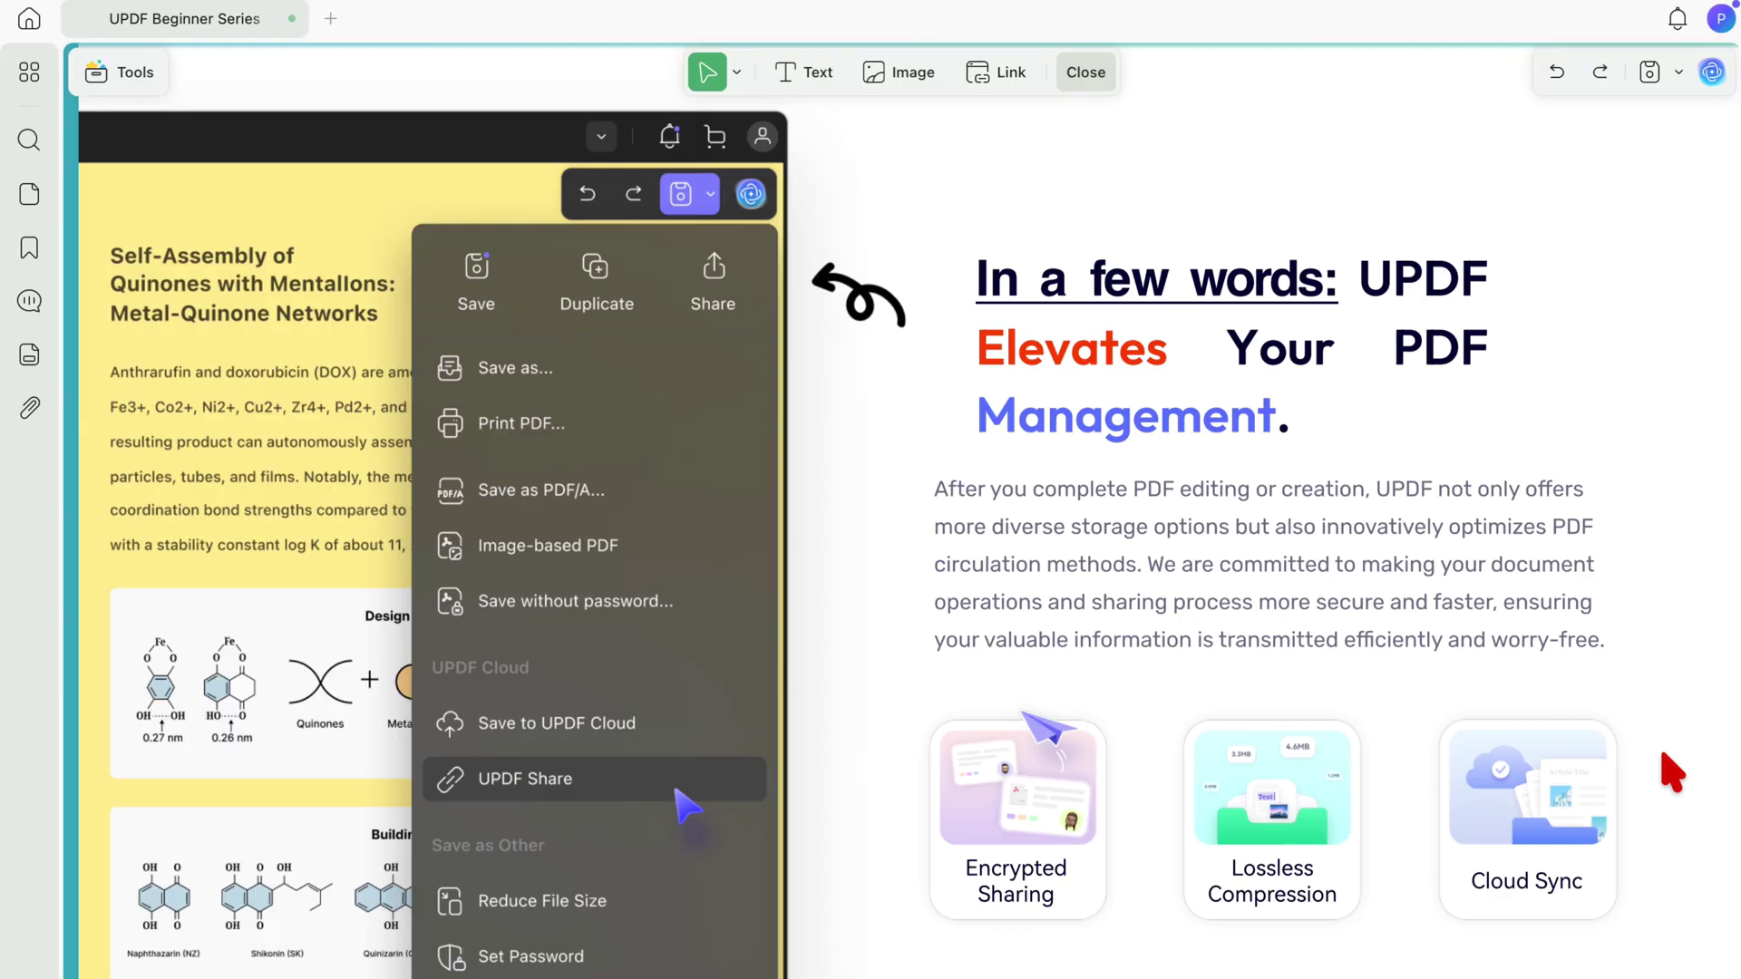
key(ctrl+z)
key(ctrl+z)
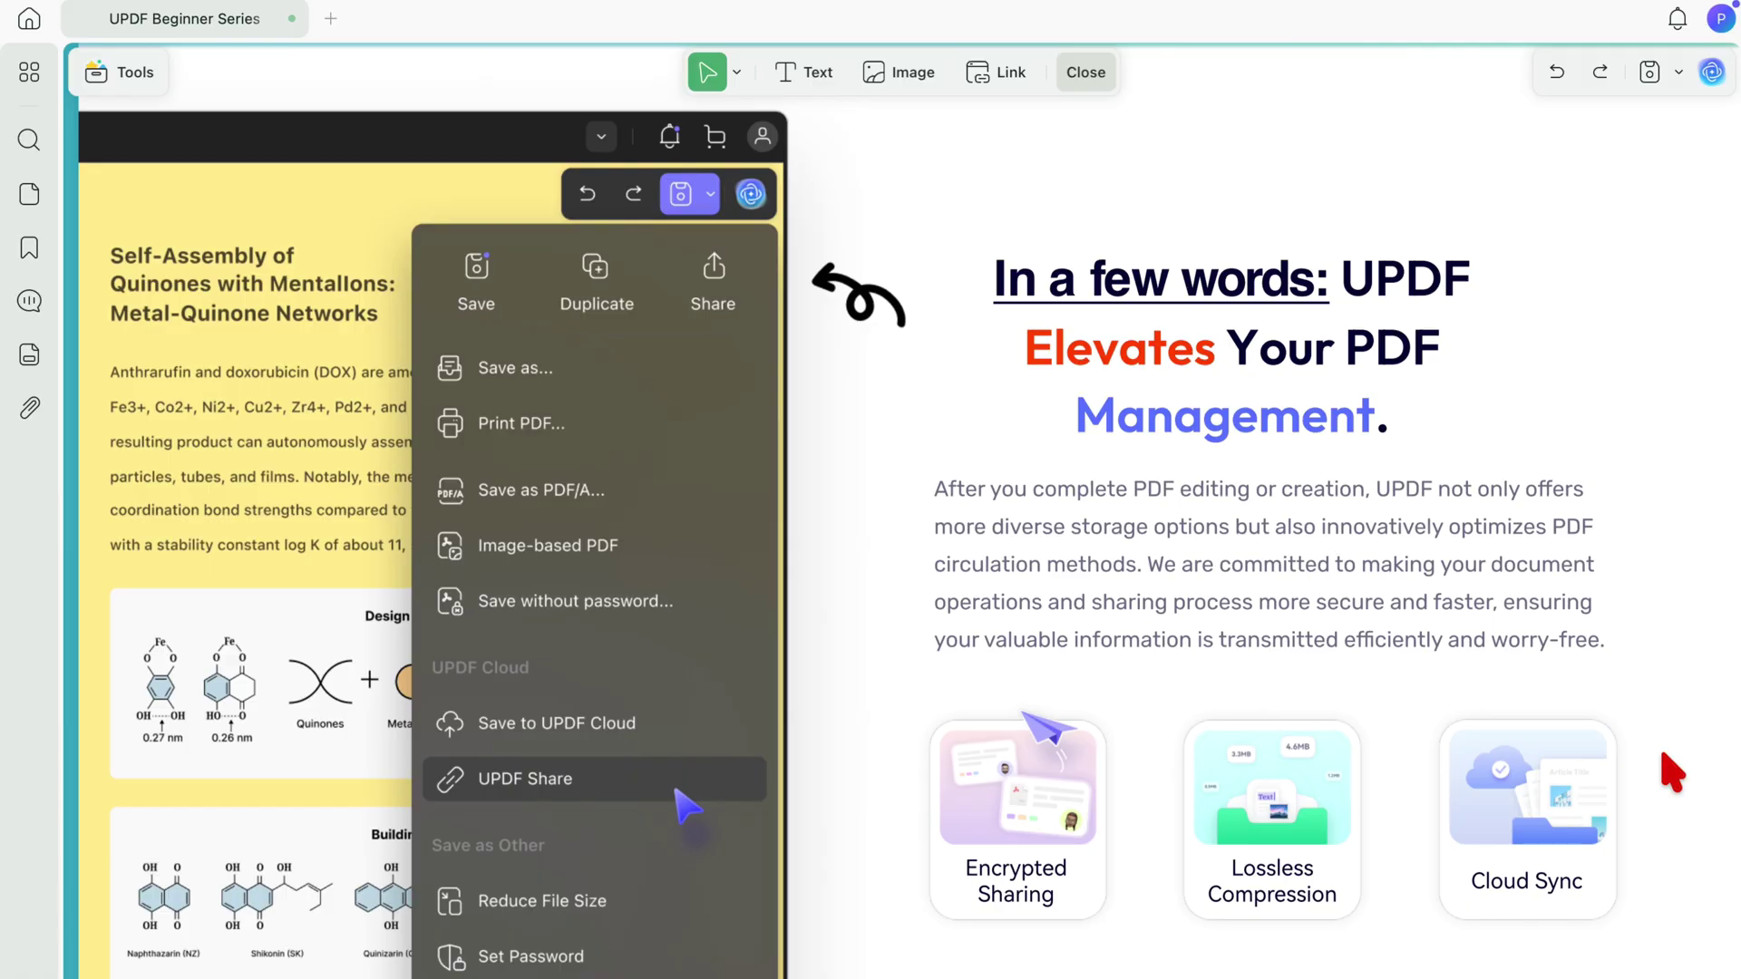
key(ctrl+z)
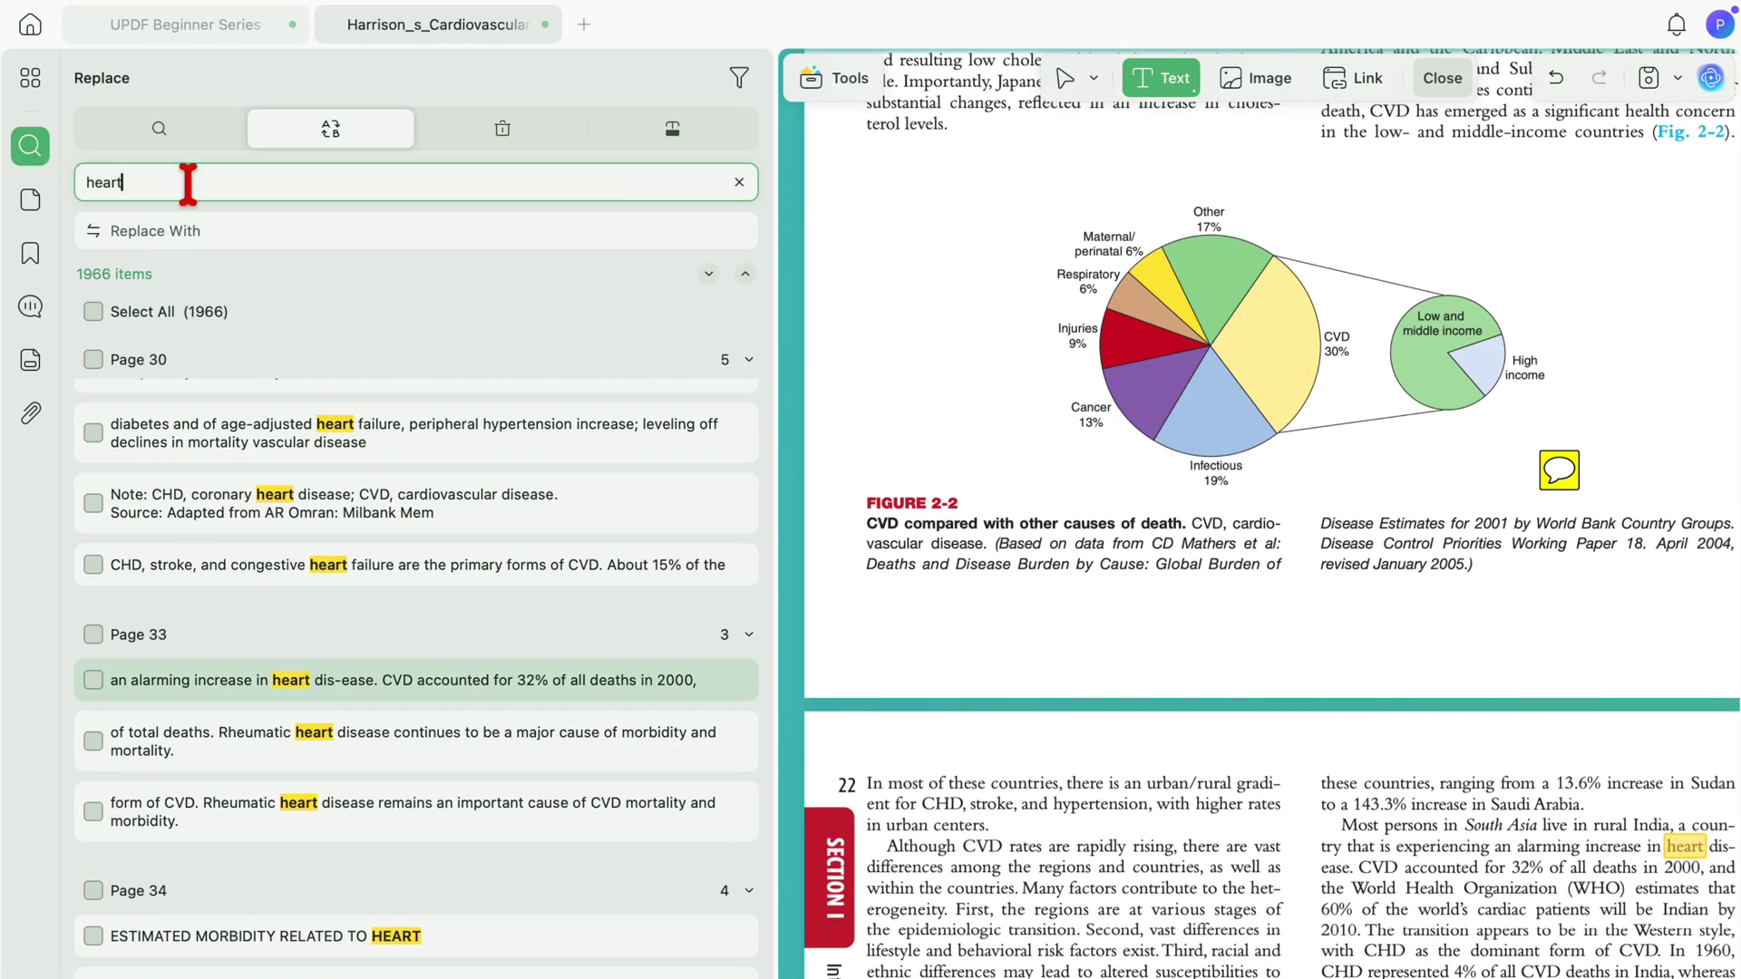
Step: Enter 'love' as replacement, tick five Page 6 'heart' matches and replace them
click(156, 225)
text(love)
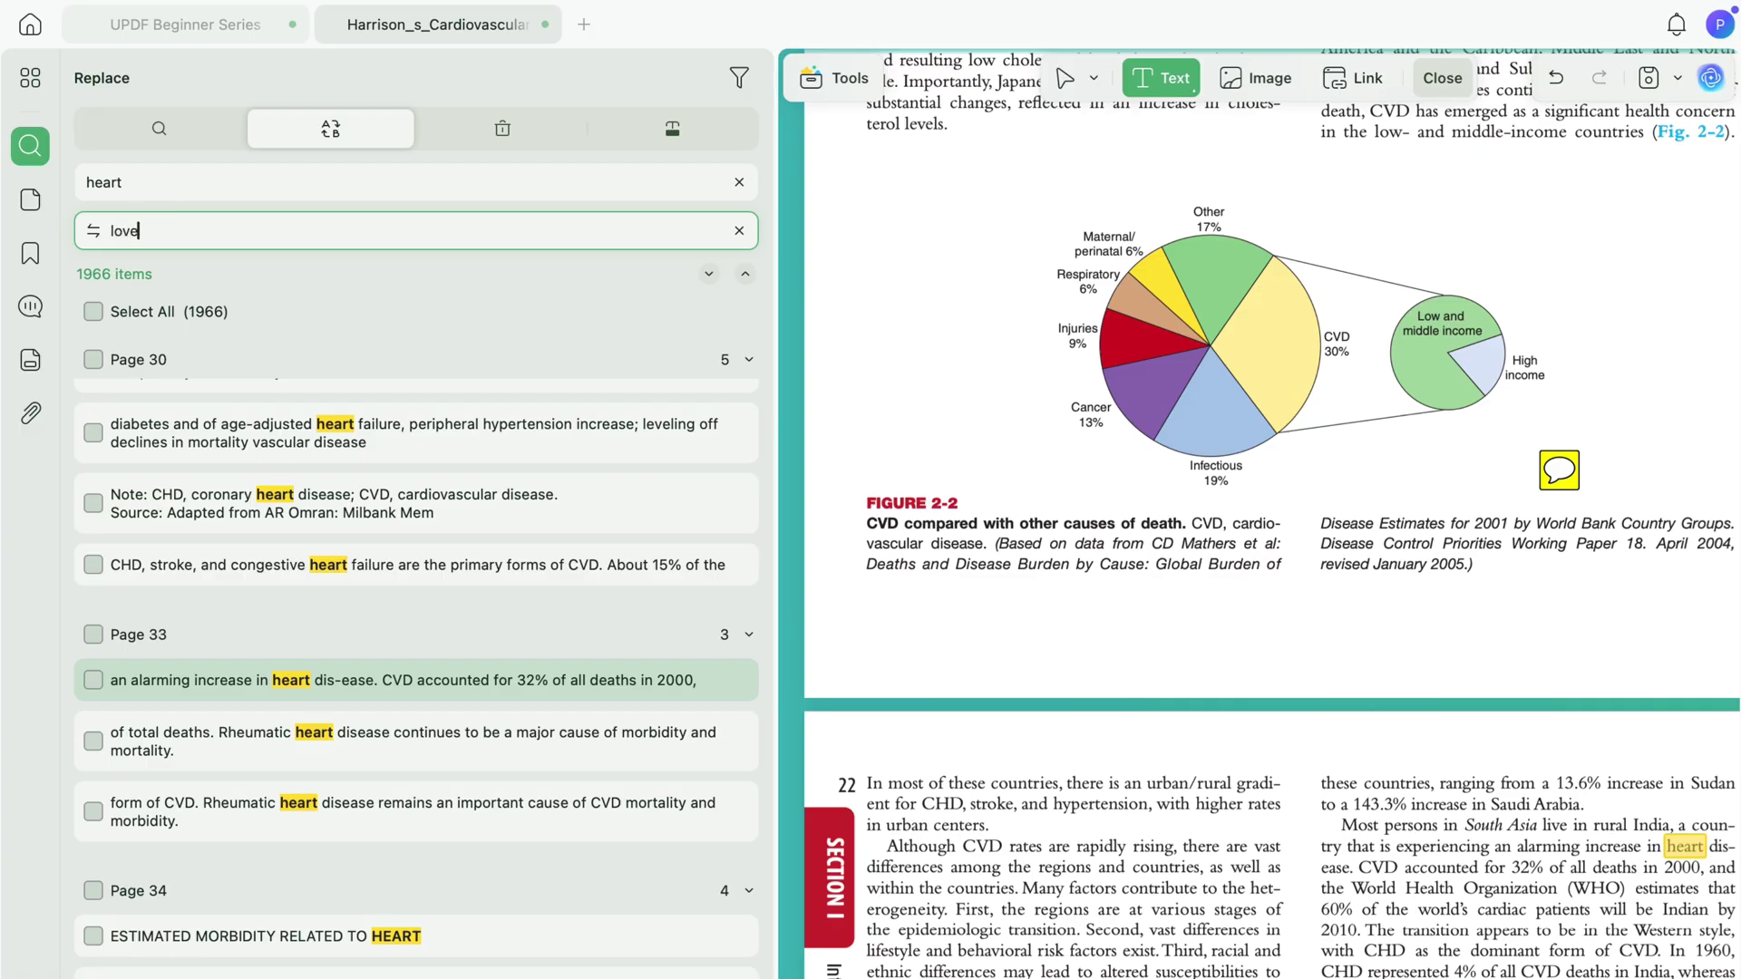
scroll(291, 466, up, 5)
scroll(272, 459, up, 5)
scroll(296, 472, up, 5)
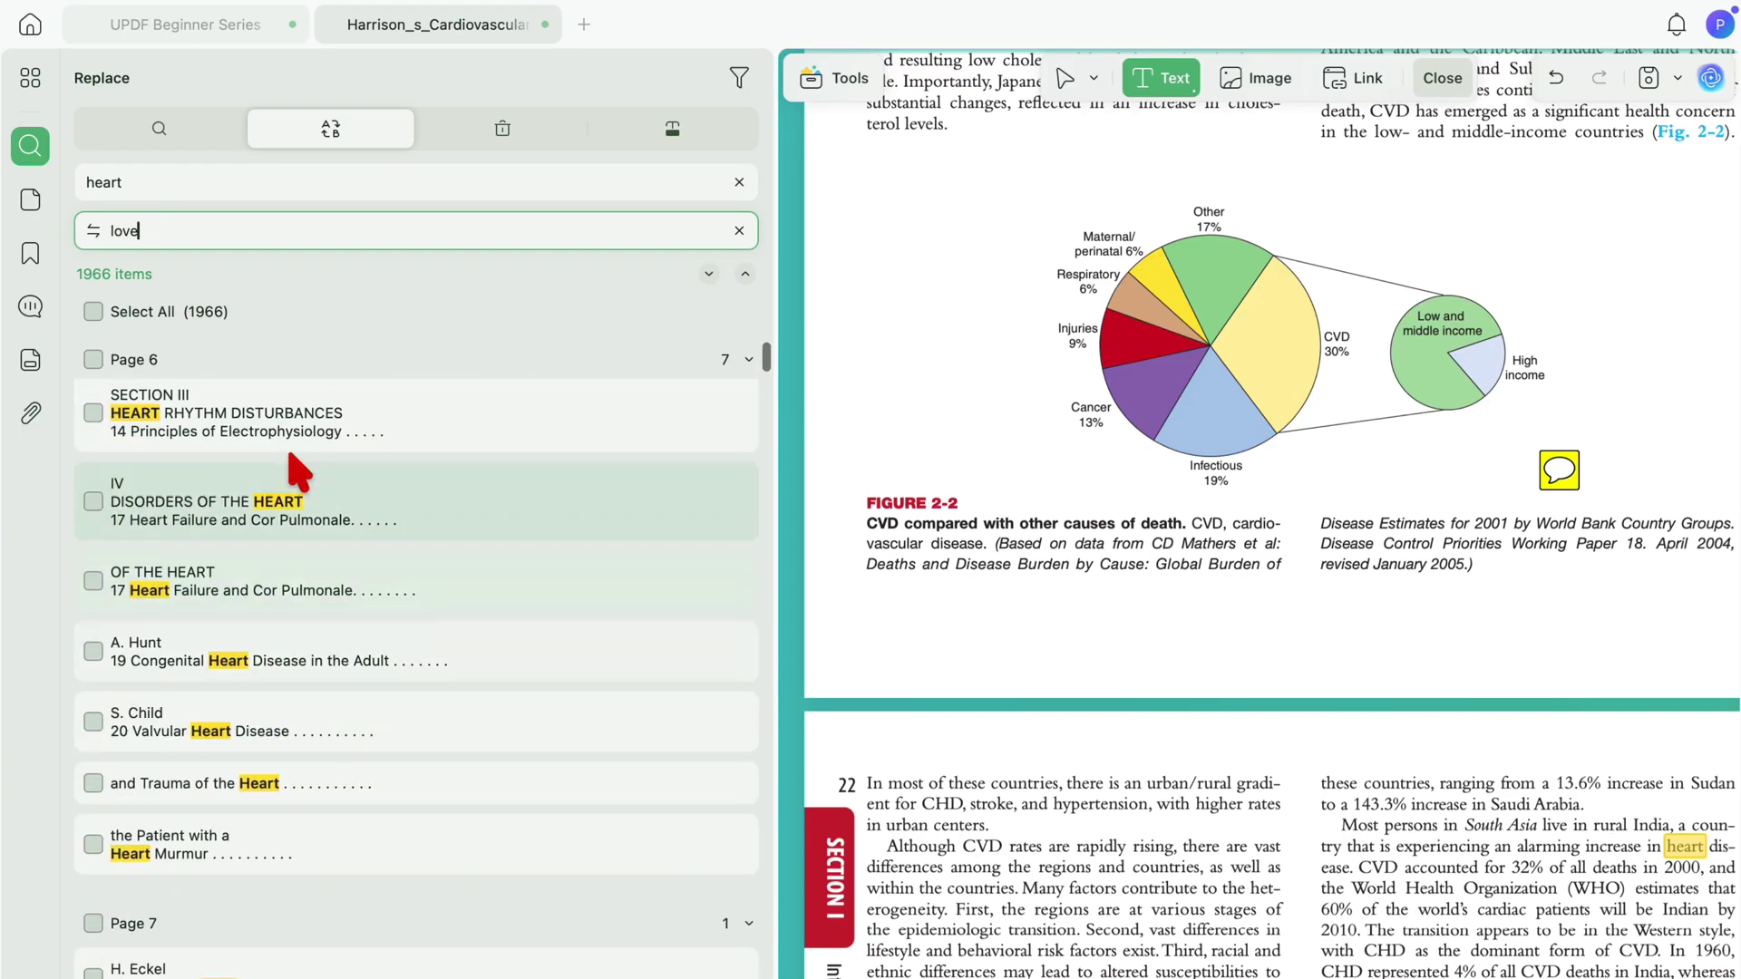
scroll(292, 466, up, 1)
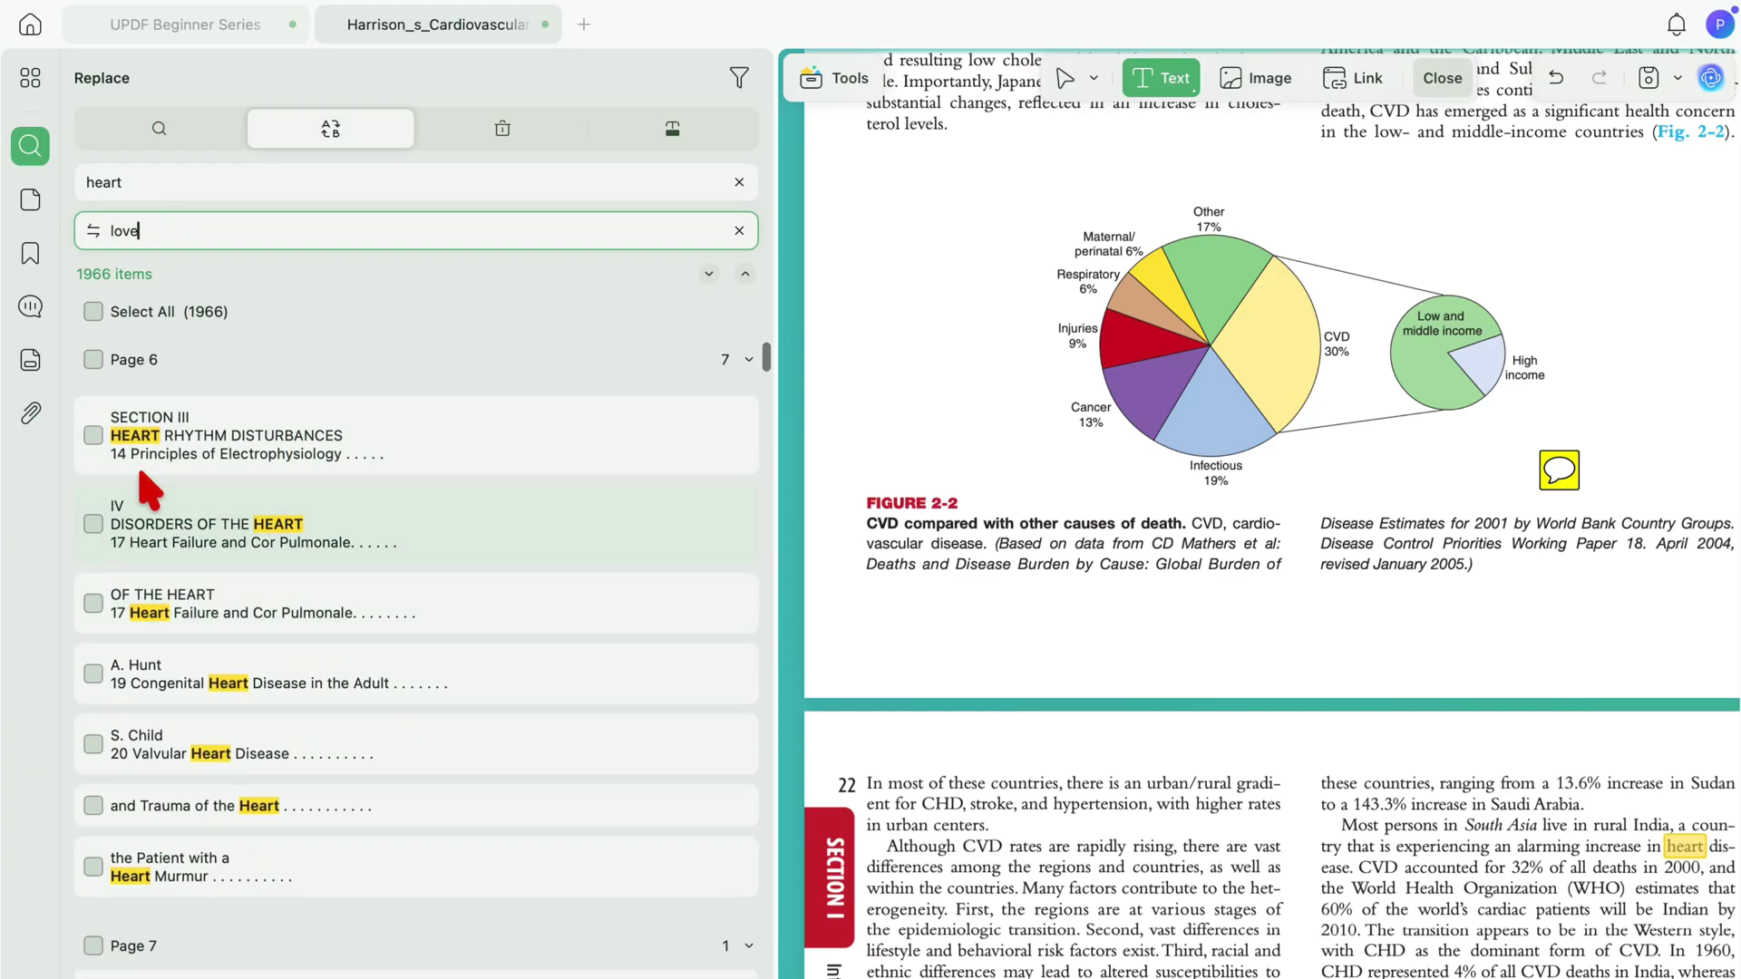
click(92, 436)
click(93, 524)
click(93, 602)
click(93, 673)
click(93, 745)
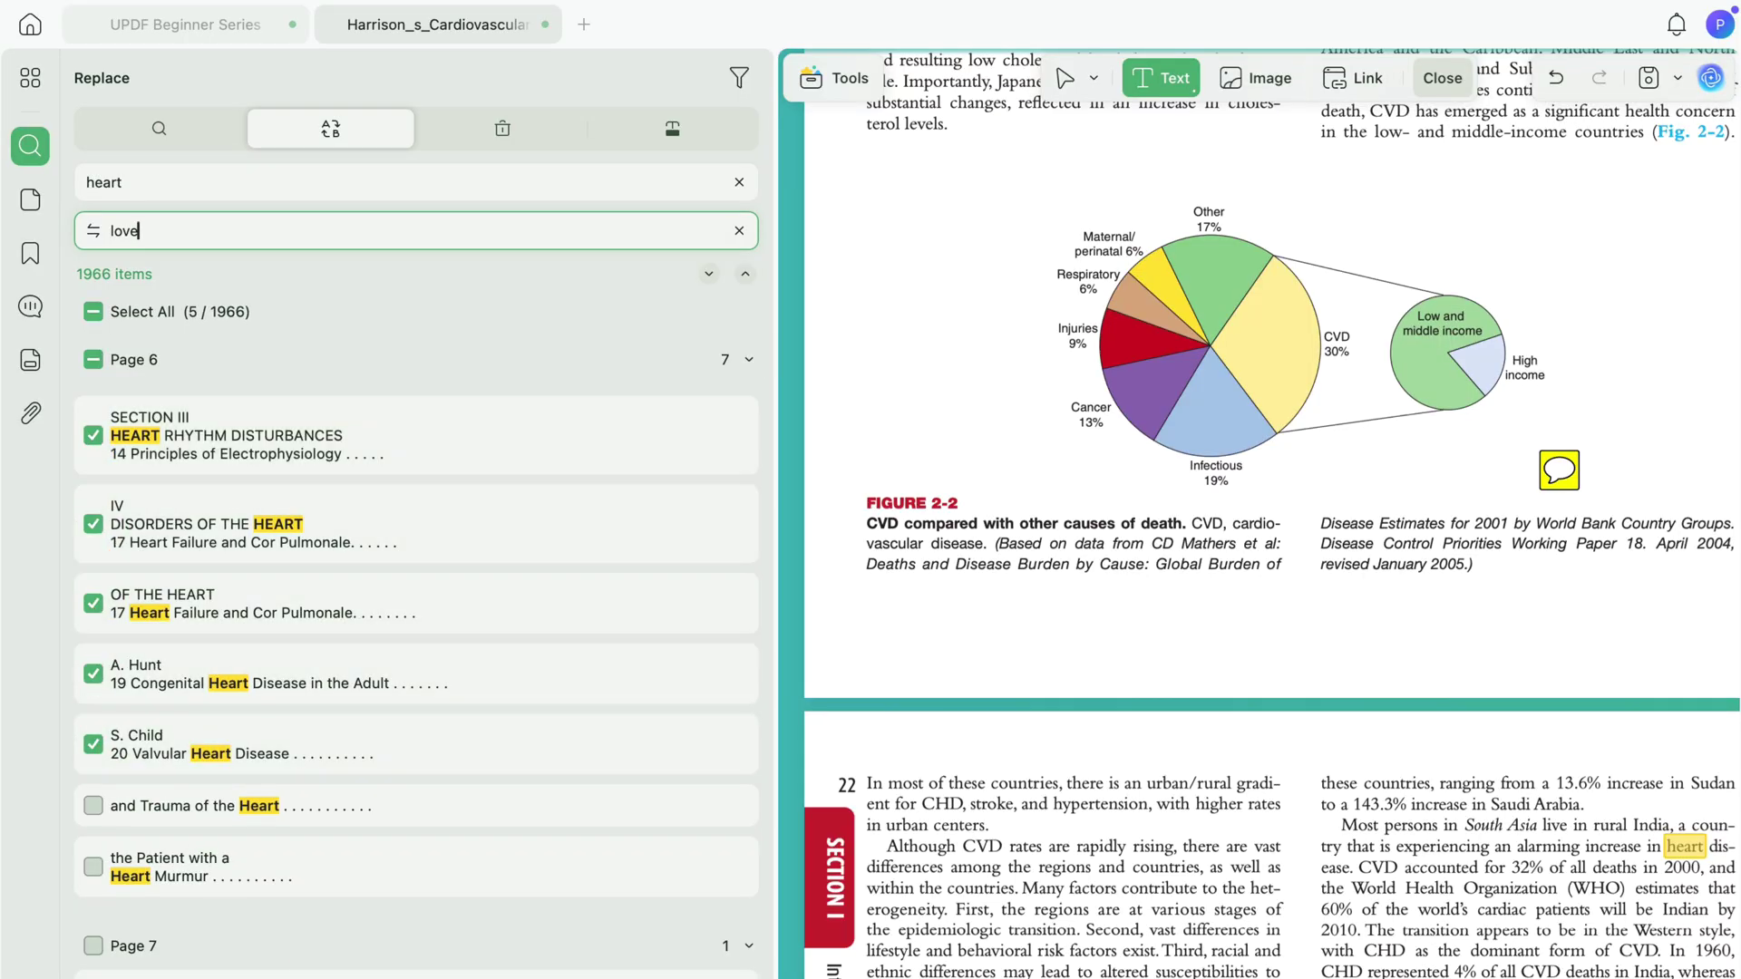
key(Return)
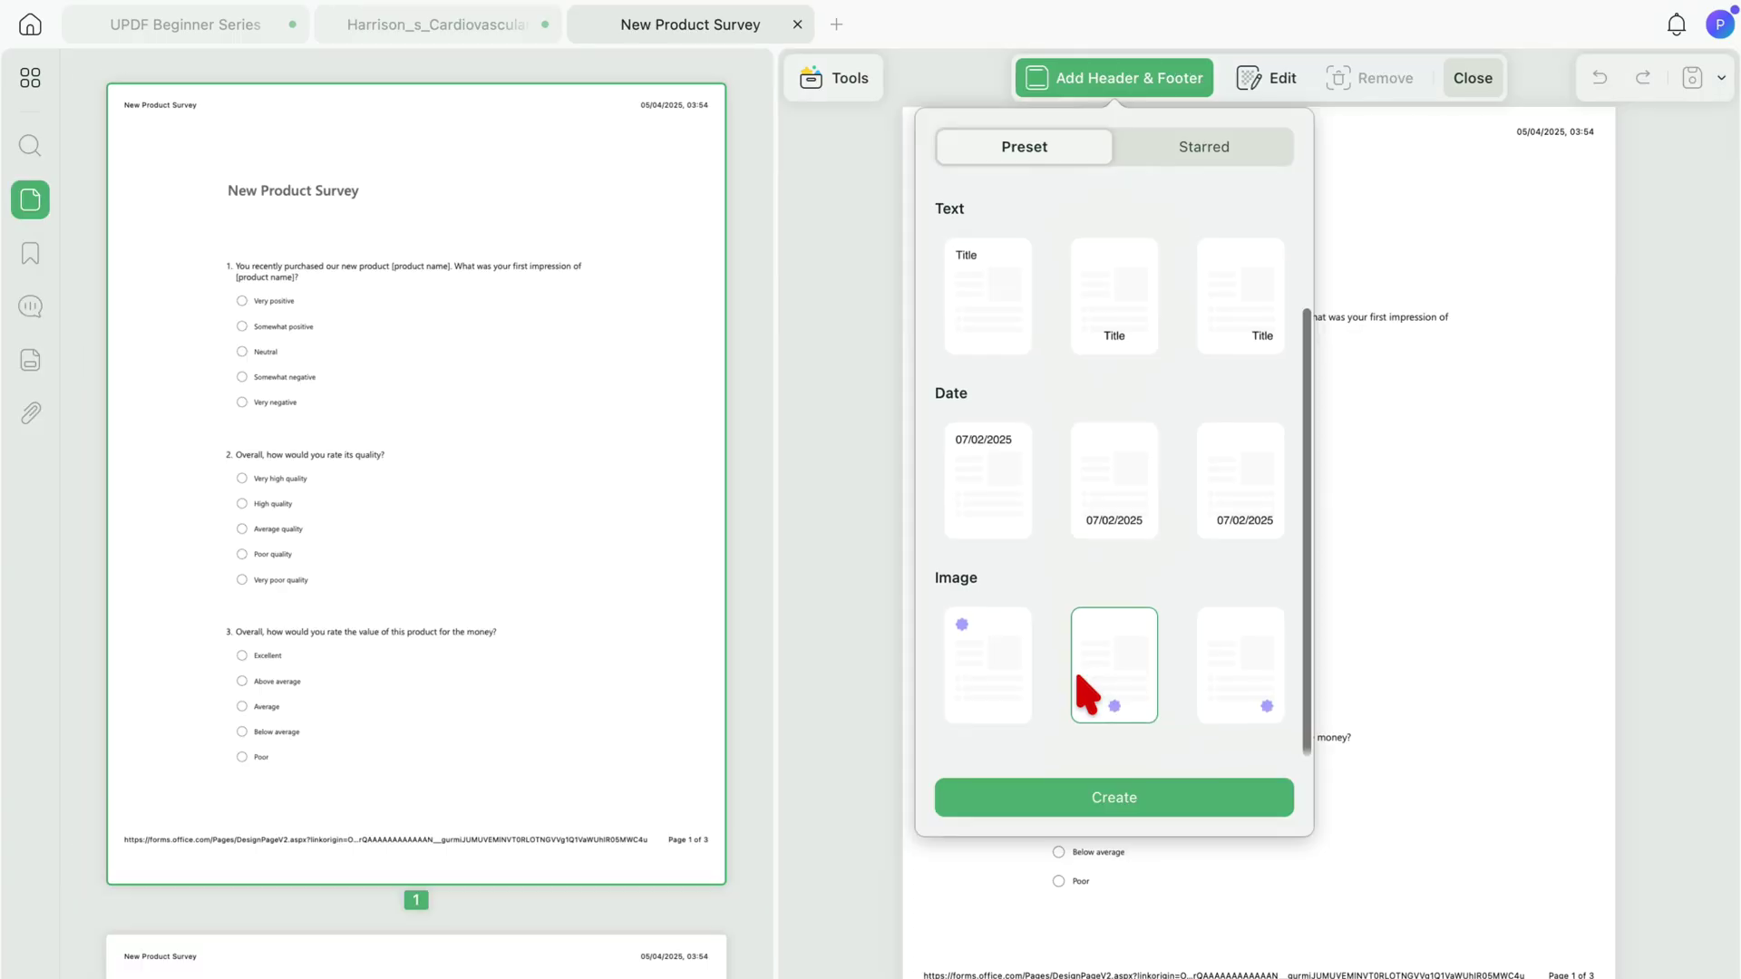
Step: Add an image header to the survey using the Paperless X HD.png picture
click(974, 680)
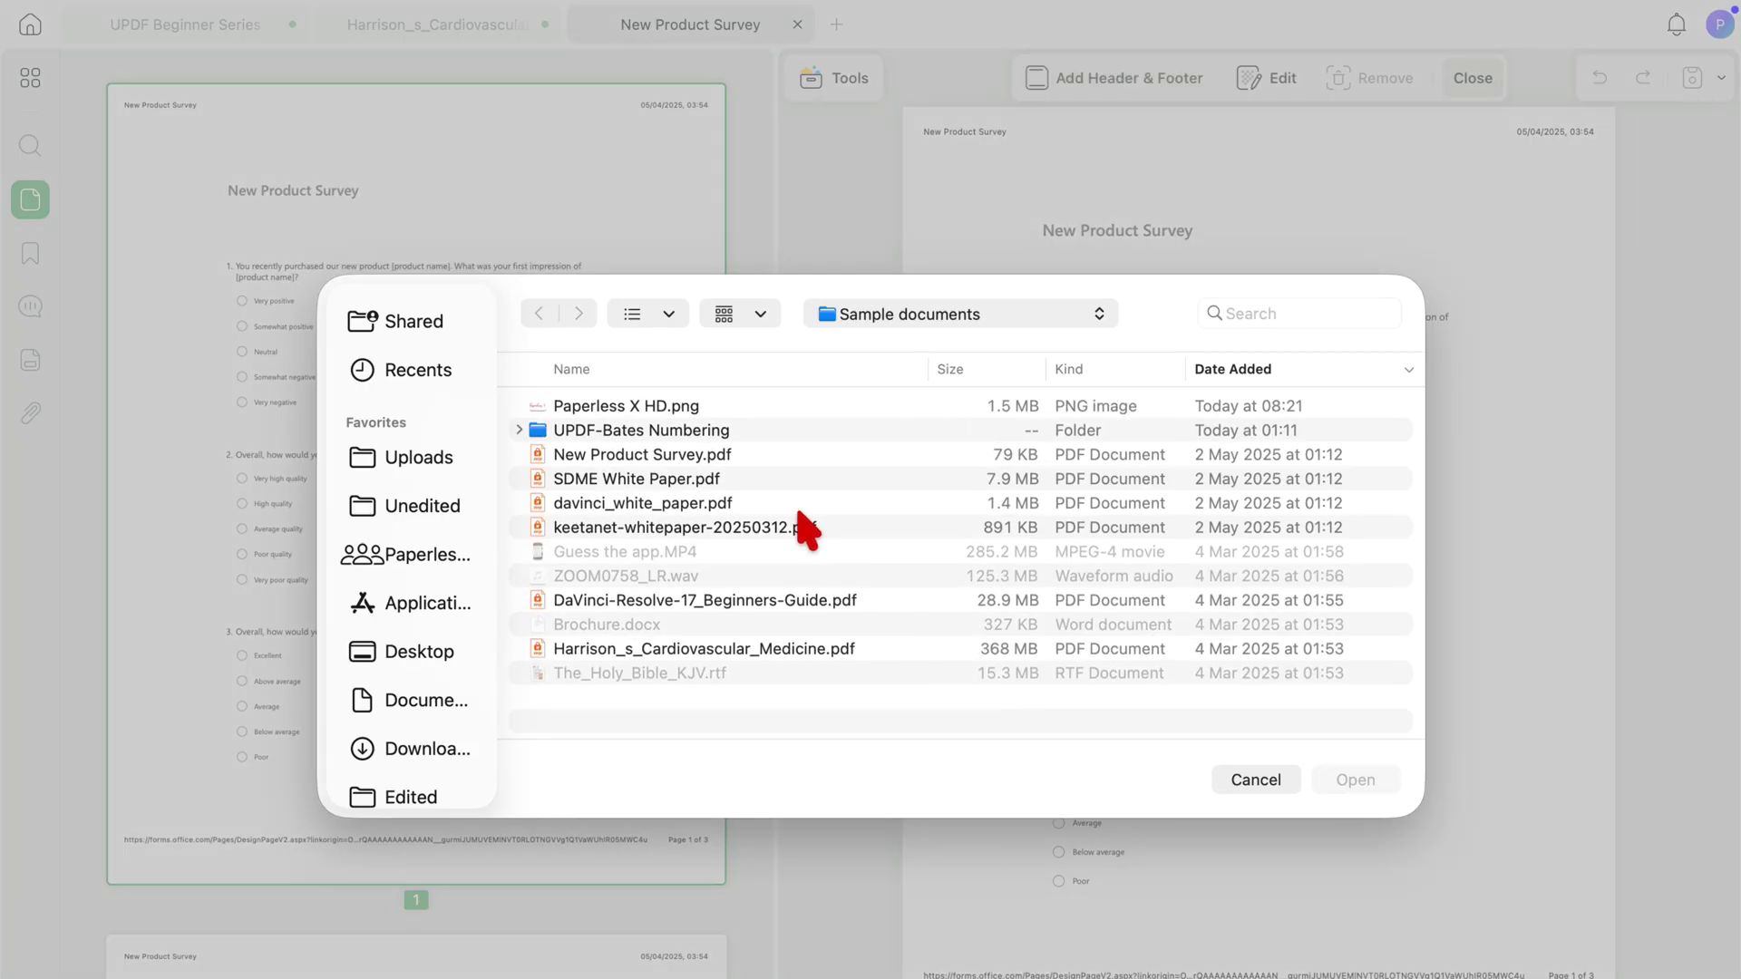
click(614, 413)
click(1347, 770)
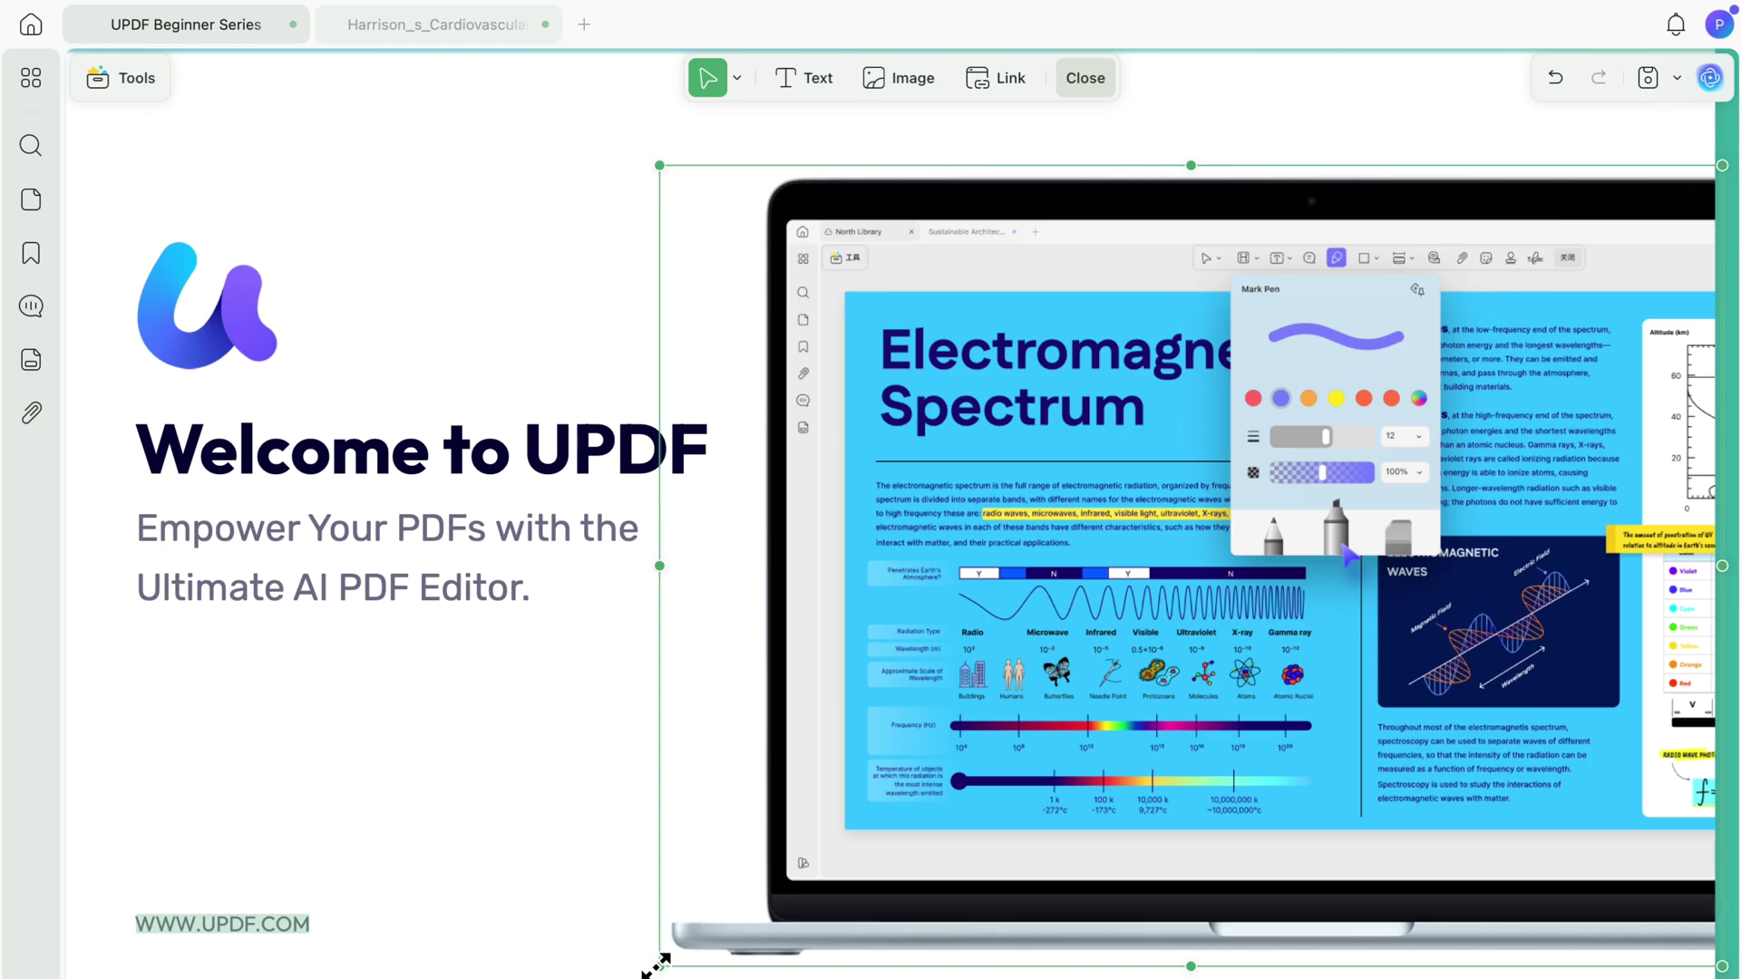
Step: Shrink and reposition the laptop picture, then extract it as an image into Sample documents
drag(657, 966, 1091, 648)
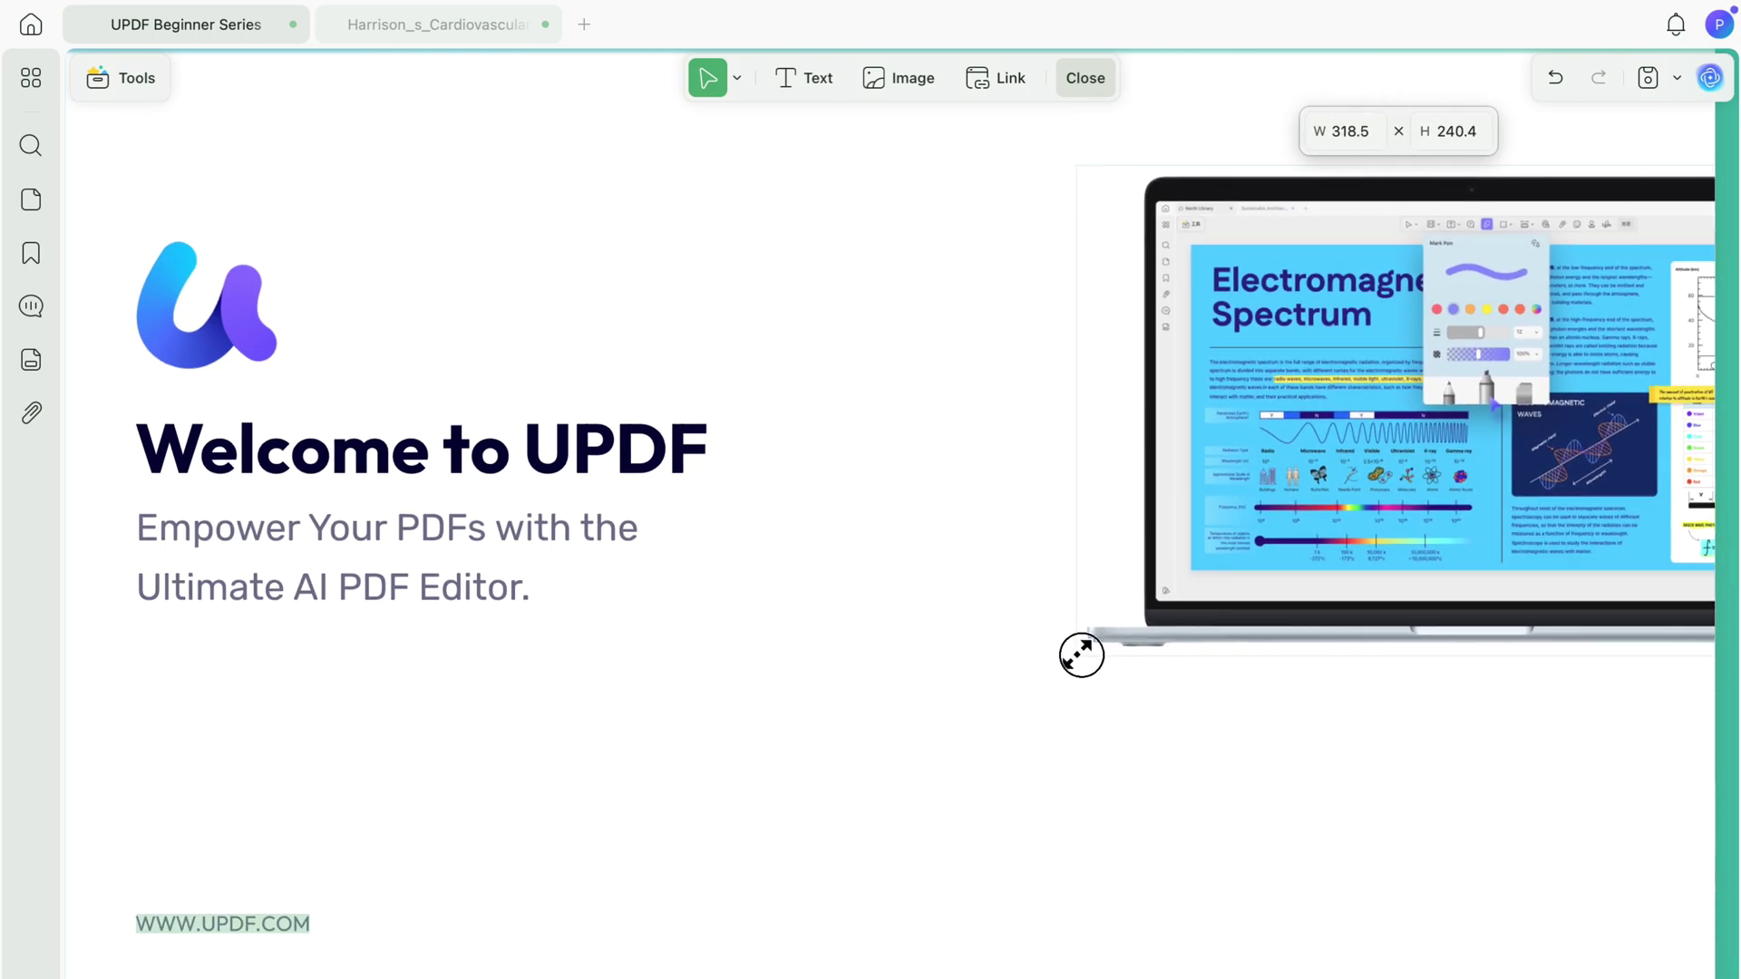
mouse_move(1403, 475)
mouse_down()
mouse_move(1384, 494)
mouse_move(1470, 303)
mouse_up()
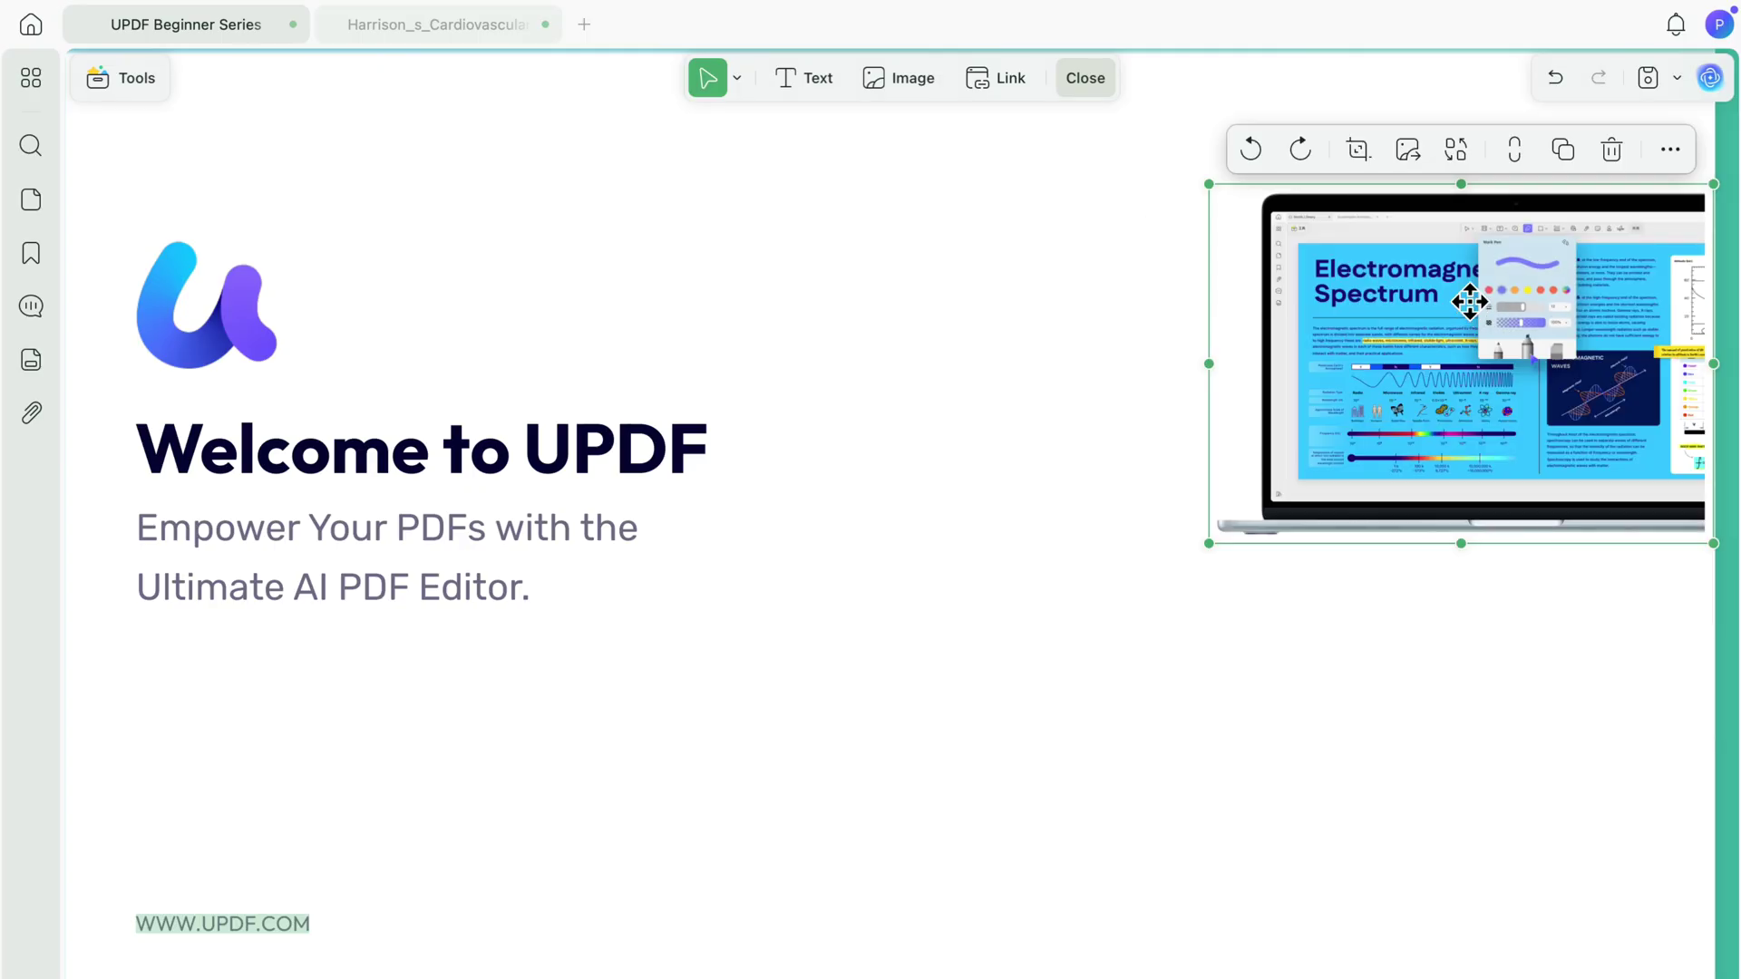
click(1408, 150)
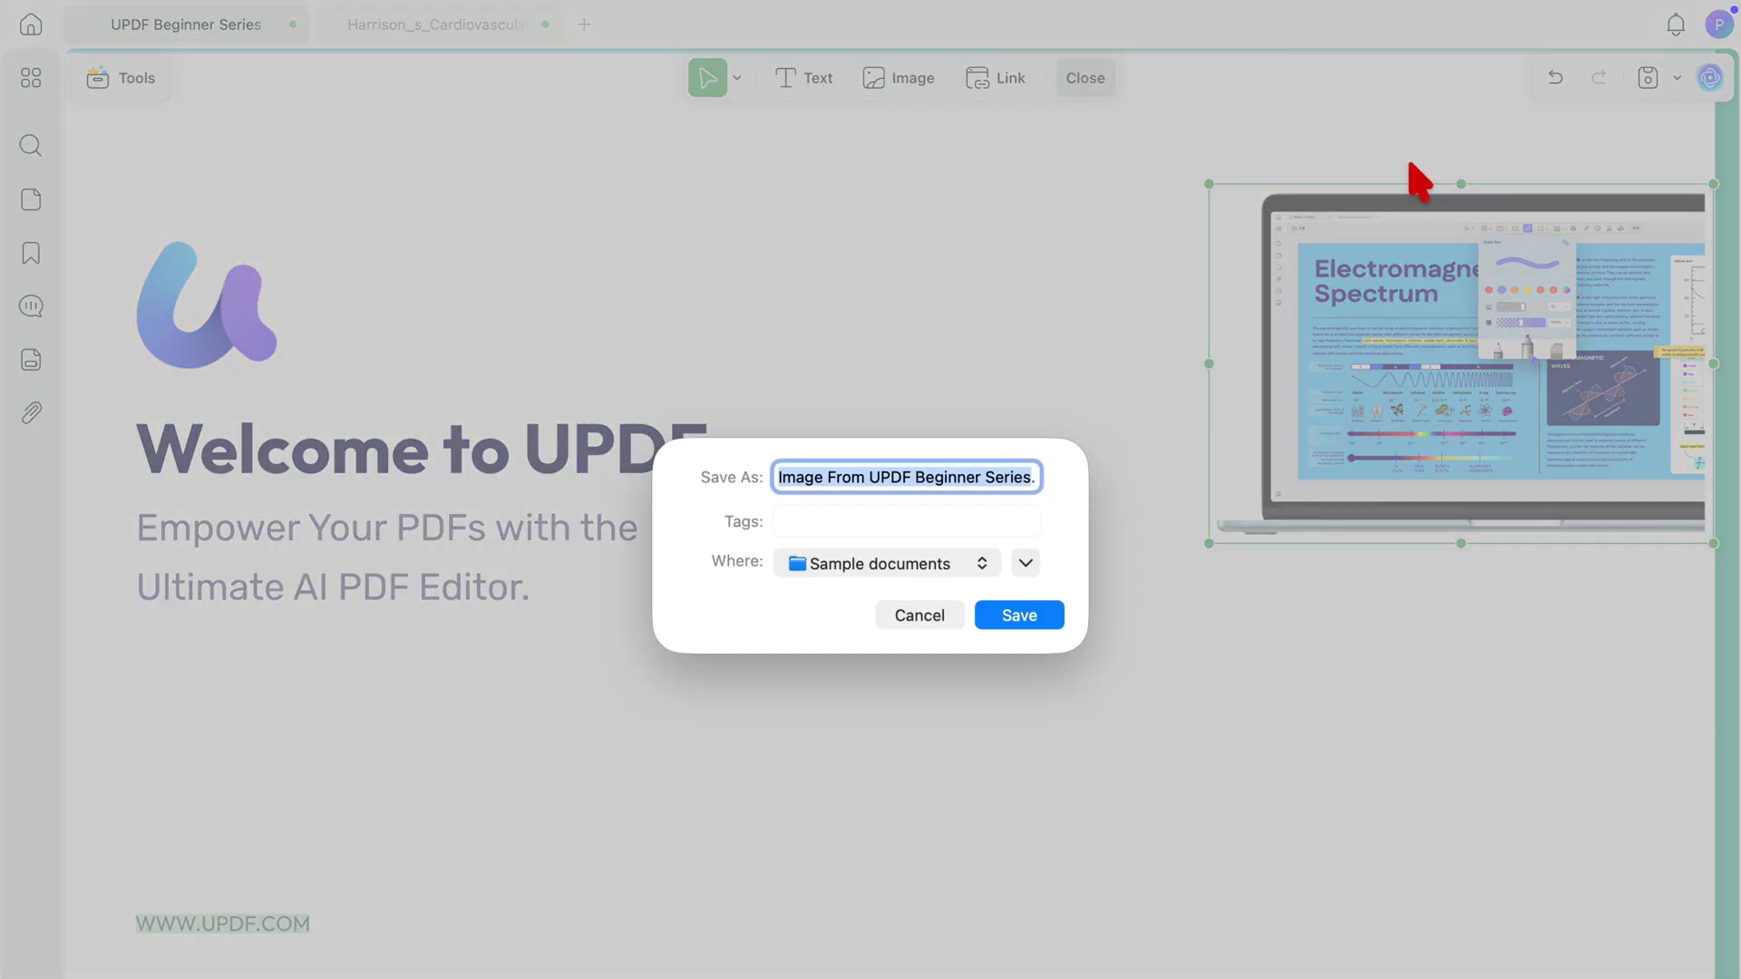
click(1006, 619)
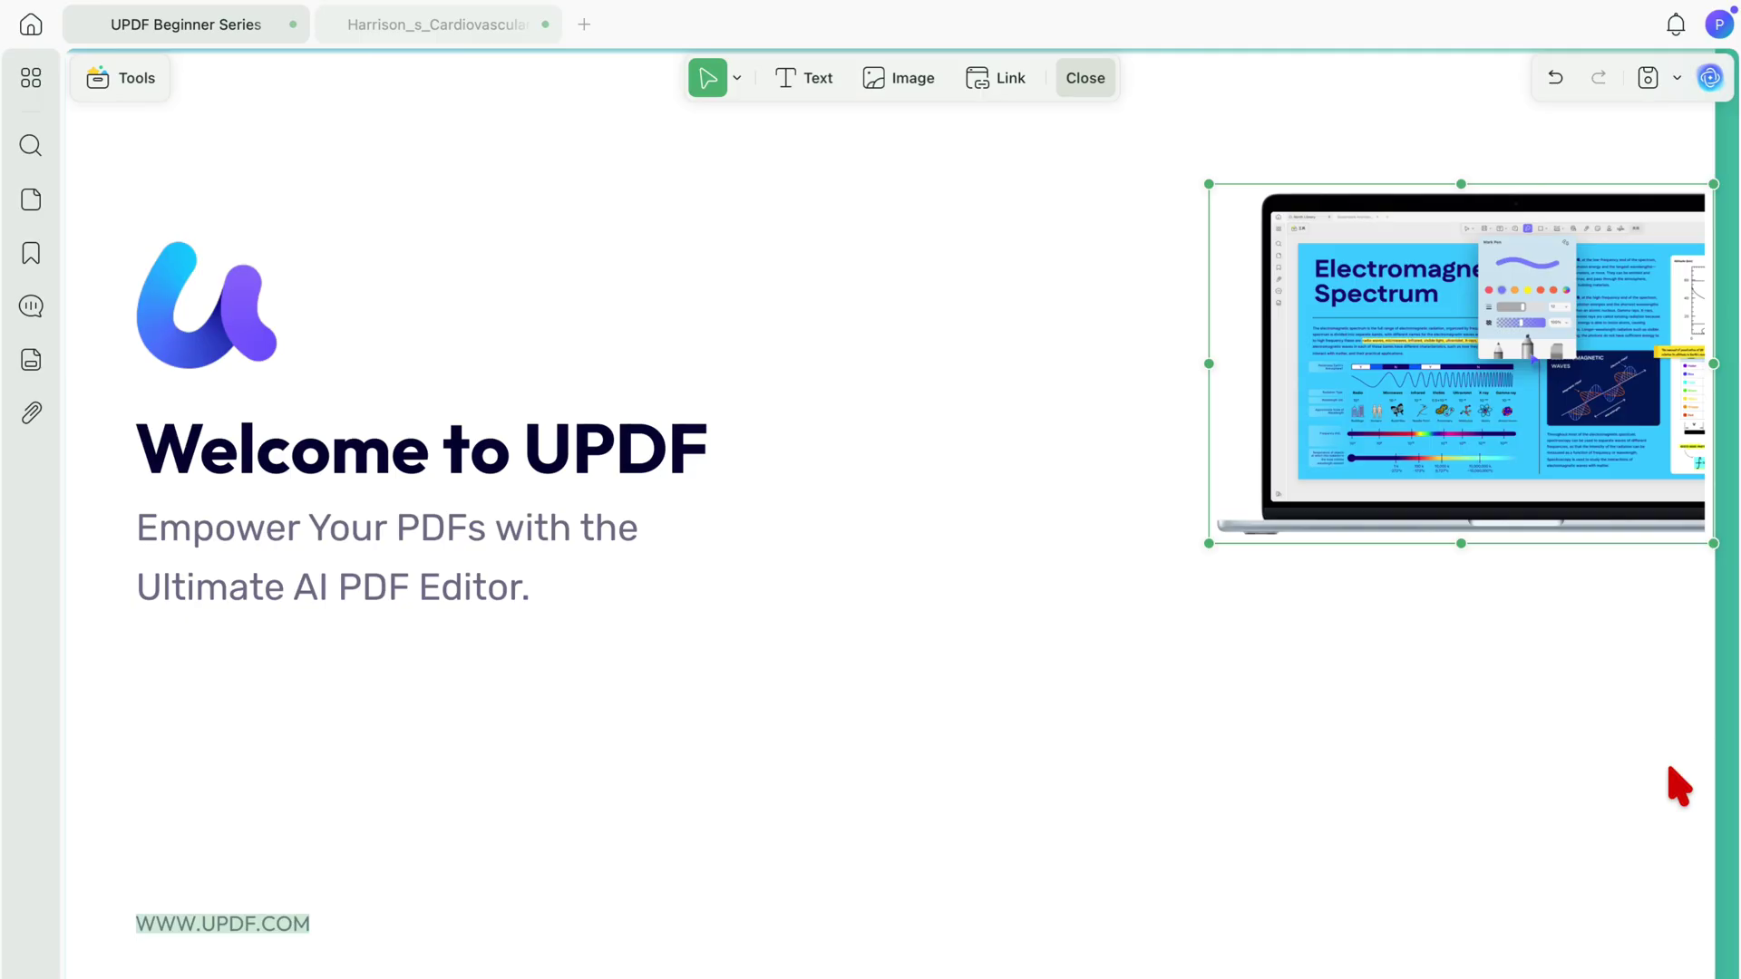
Step: Centre the UPDF logo and heading, move the laptop picture to the lower centre and enlarge it
click(211, 290)
drag(211, 290, 603, 204)
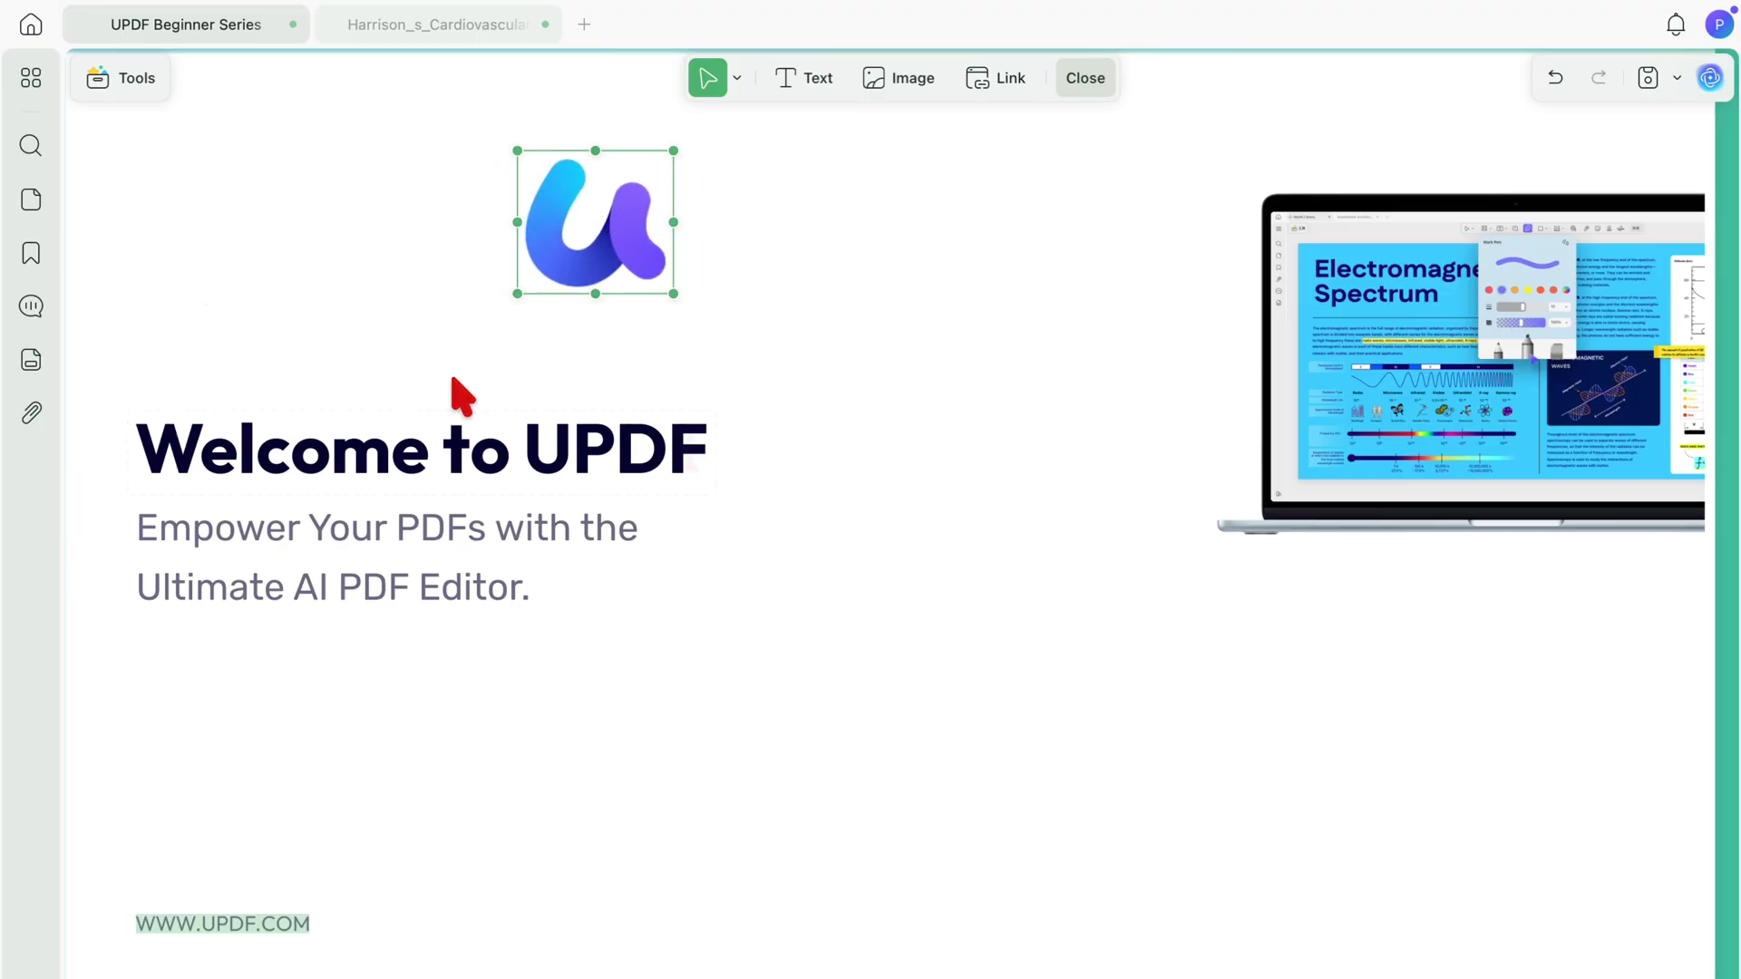
click(456, 438)
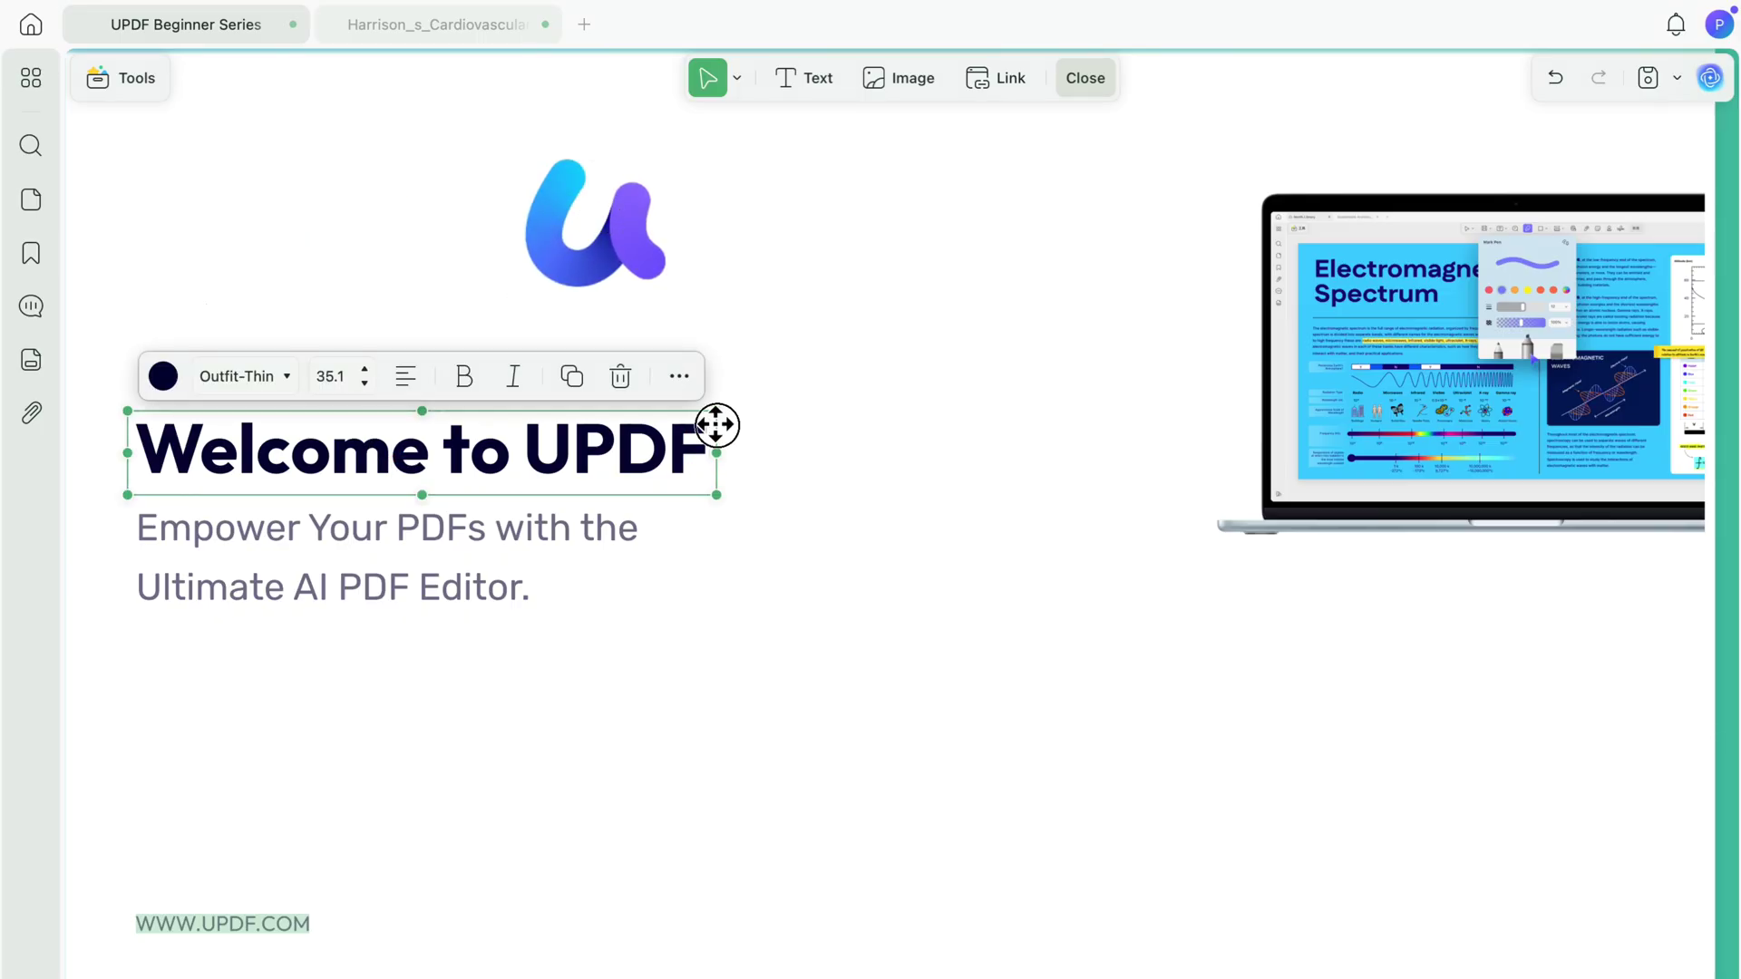
drag(717, 424, 1035, 319)
click(1321, 495)
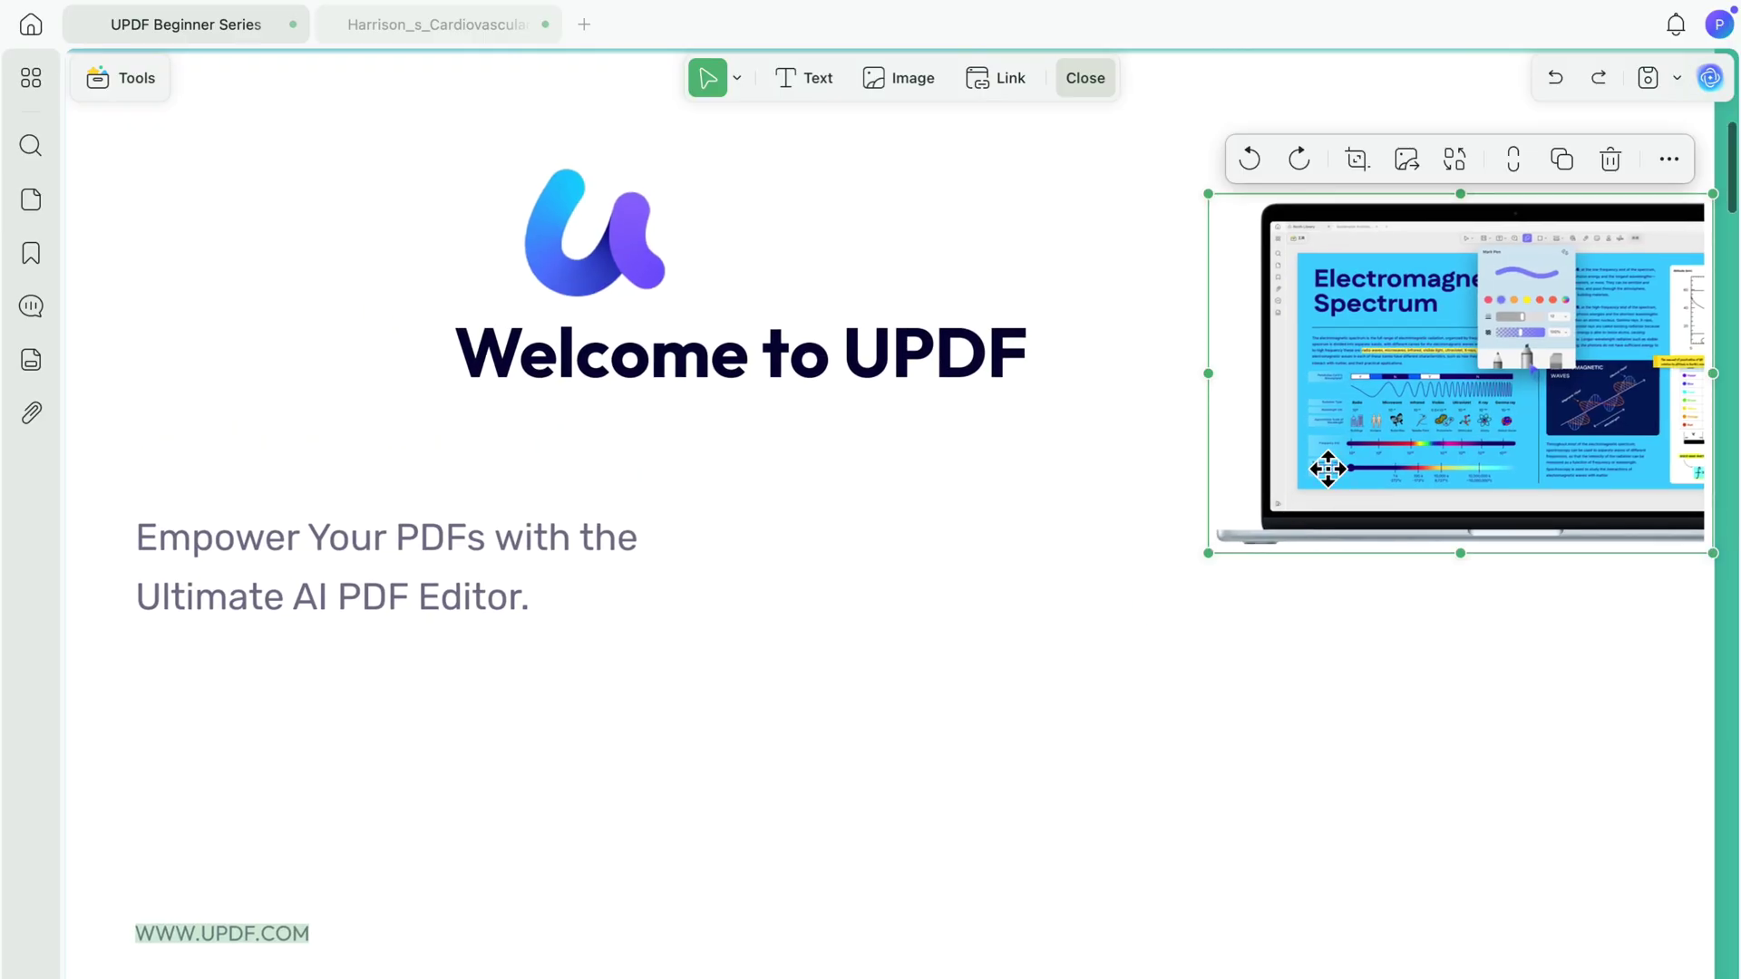
drag(1328, 469, 945, 732)
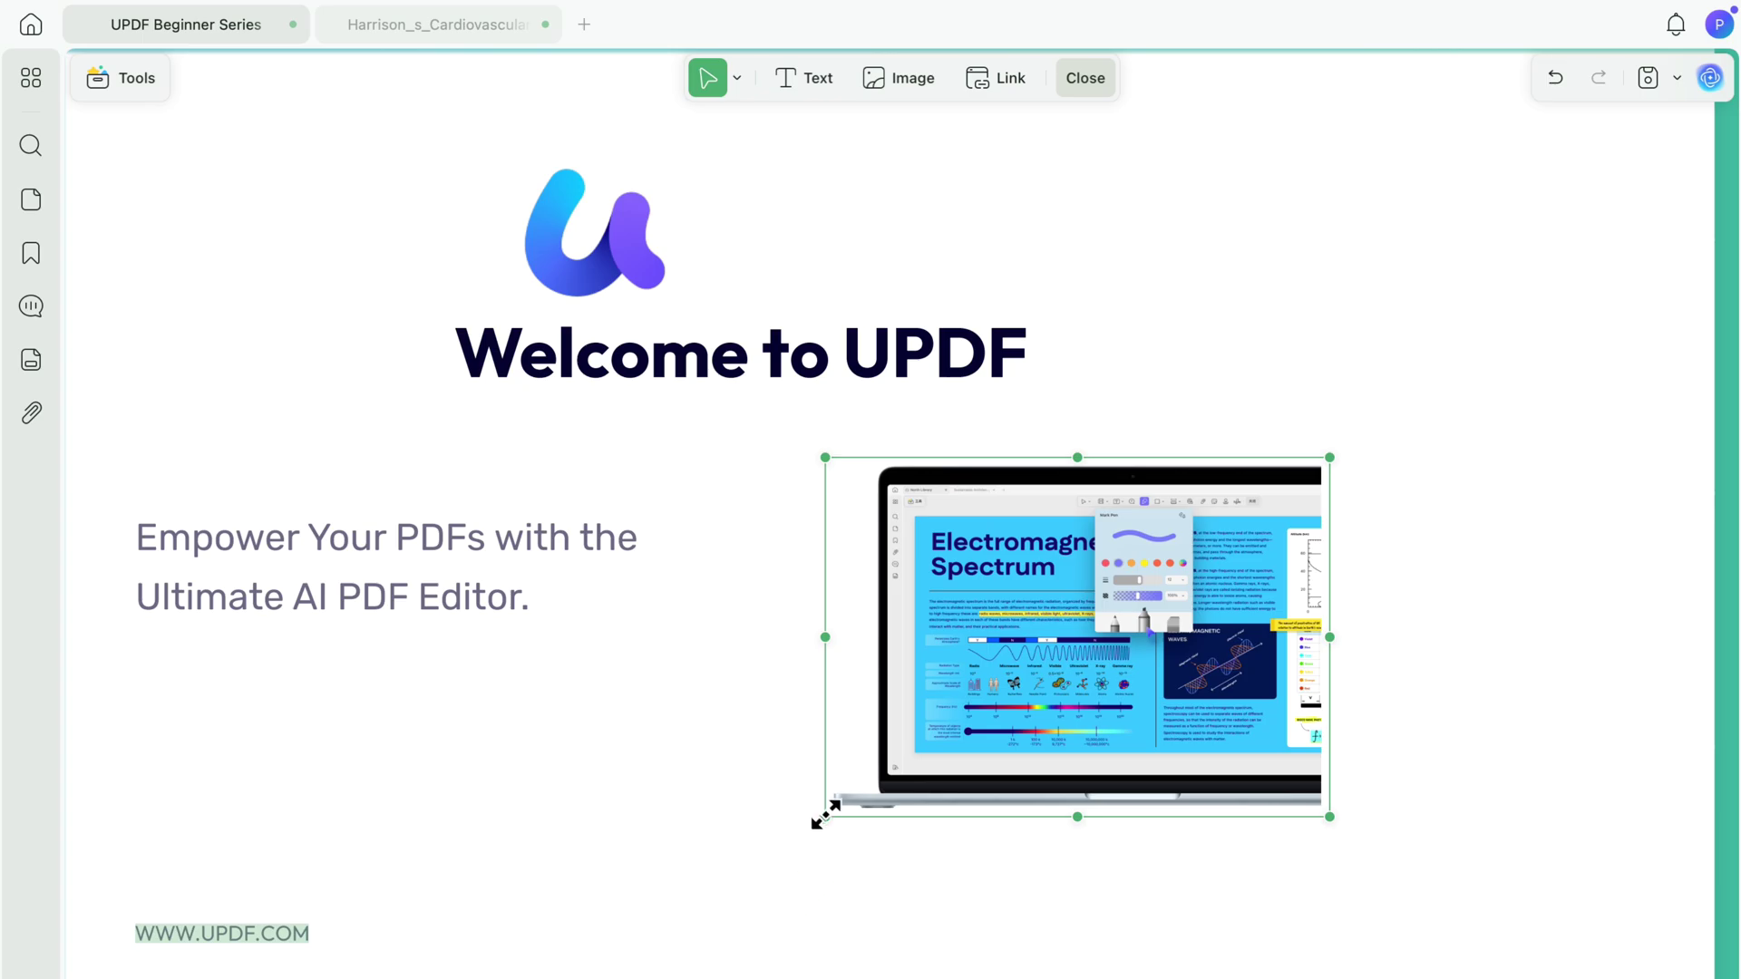
drag(826, 814, 679, 899)
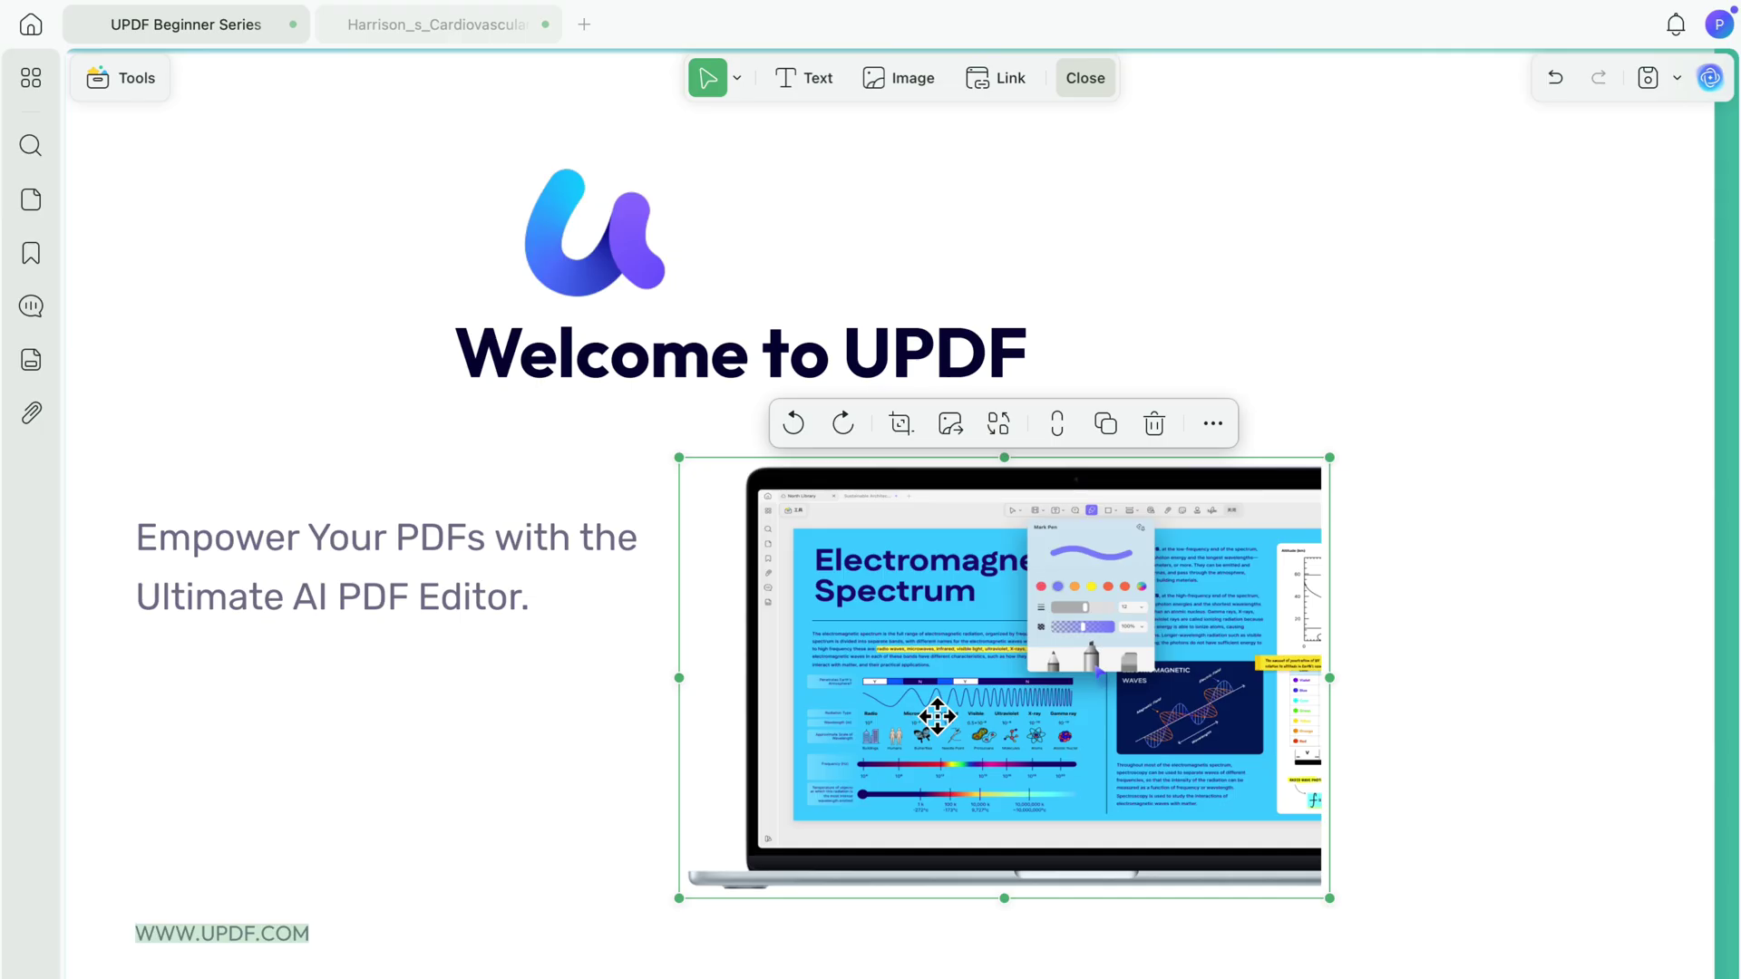
Step: Rotate the laptop picture four quarter turns clockwise back to upright and deselect it
click(842, 423)
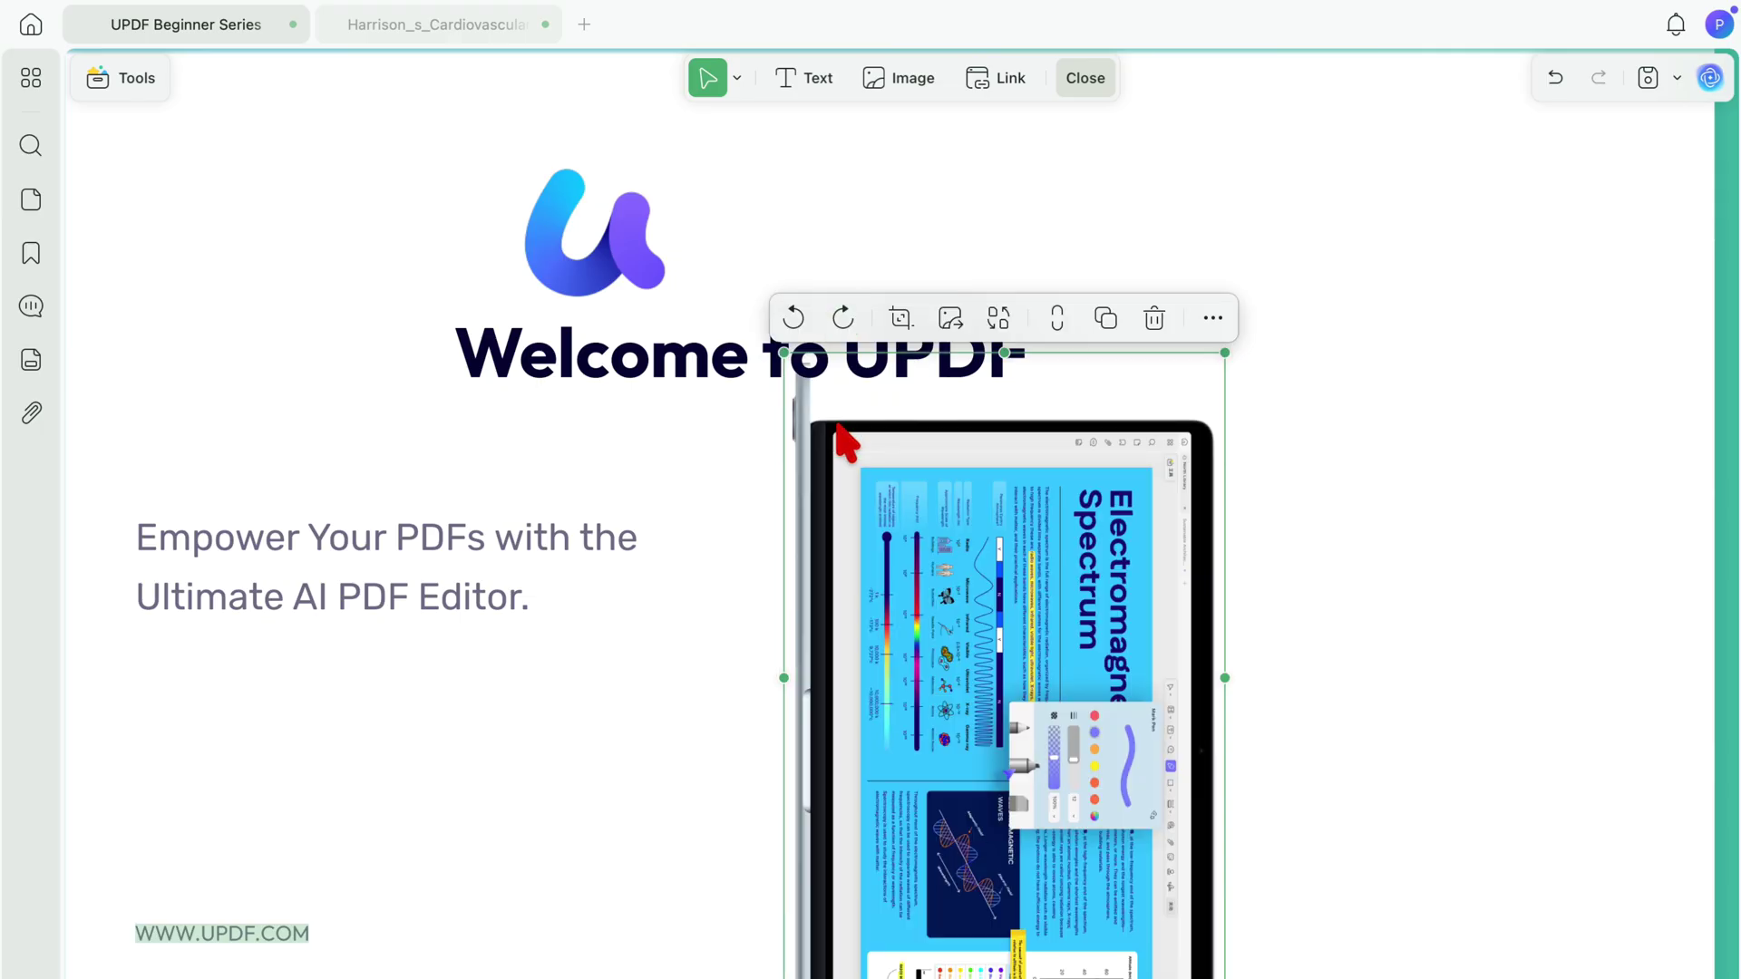
click(843, 318)
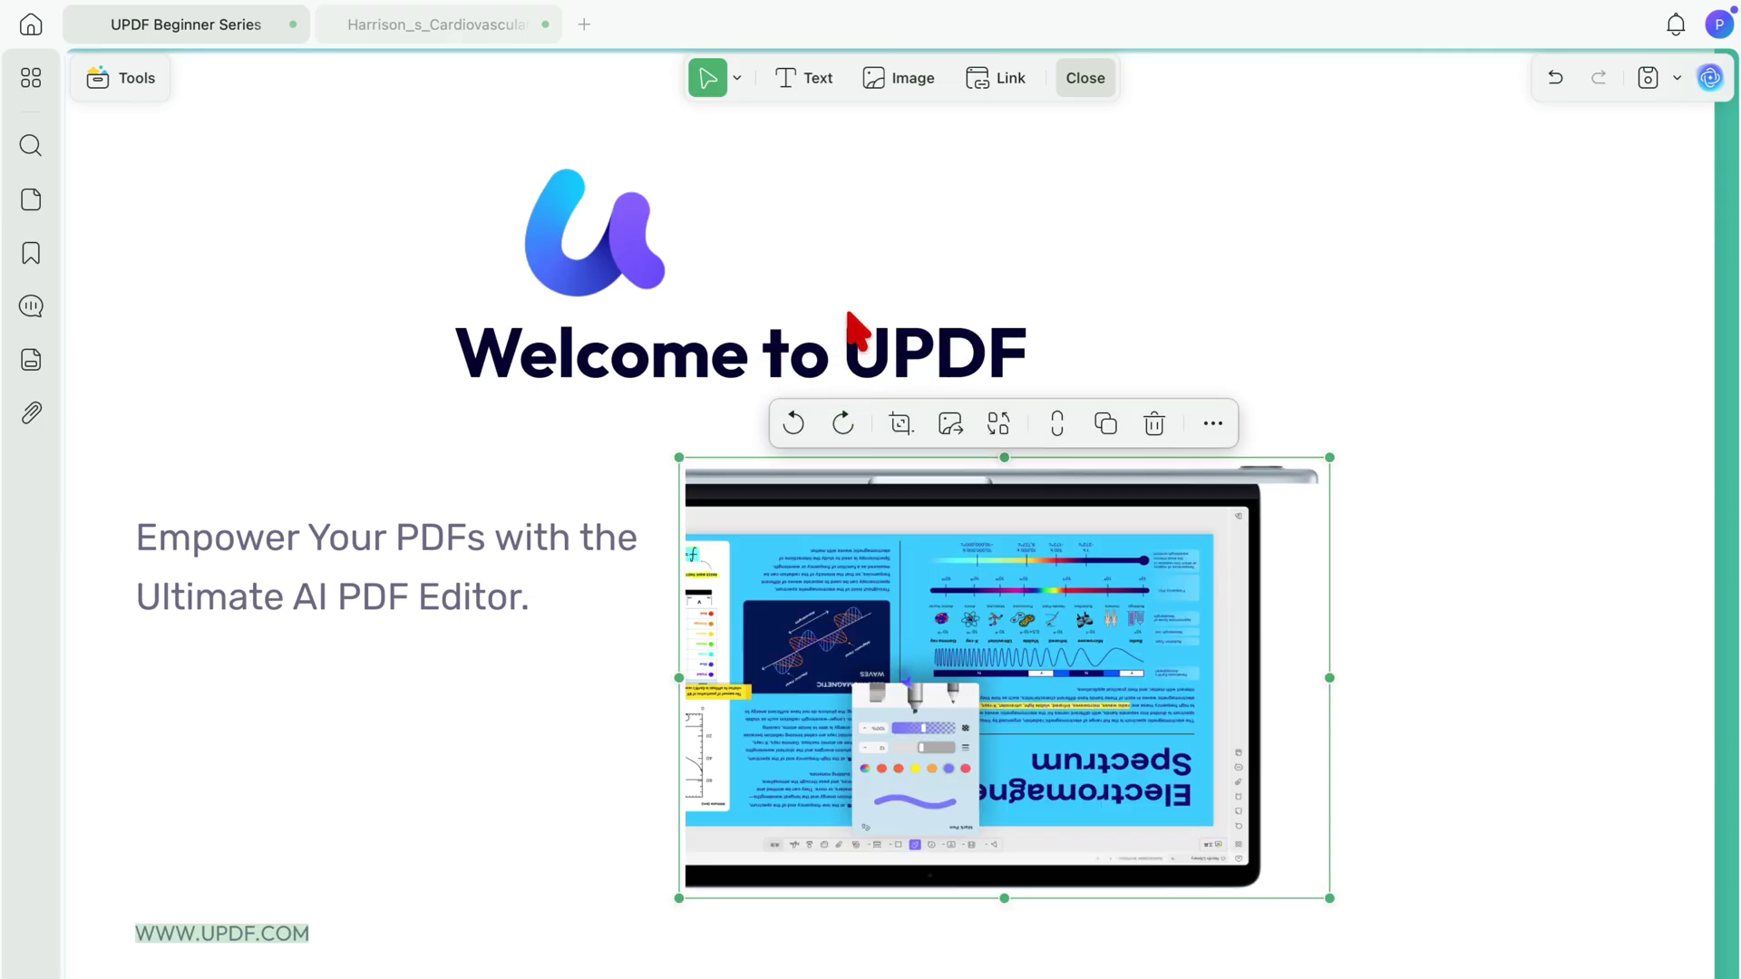
click(843, 422)
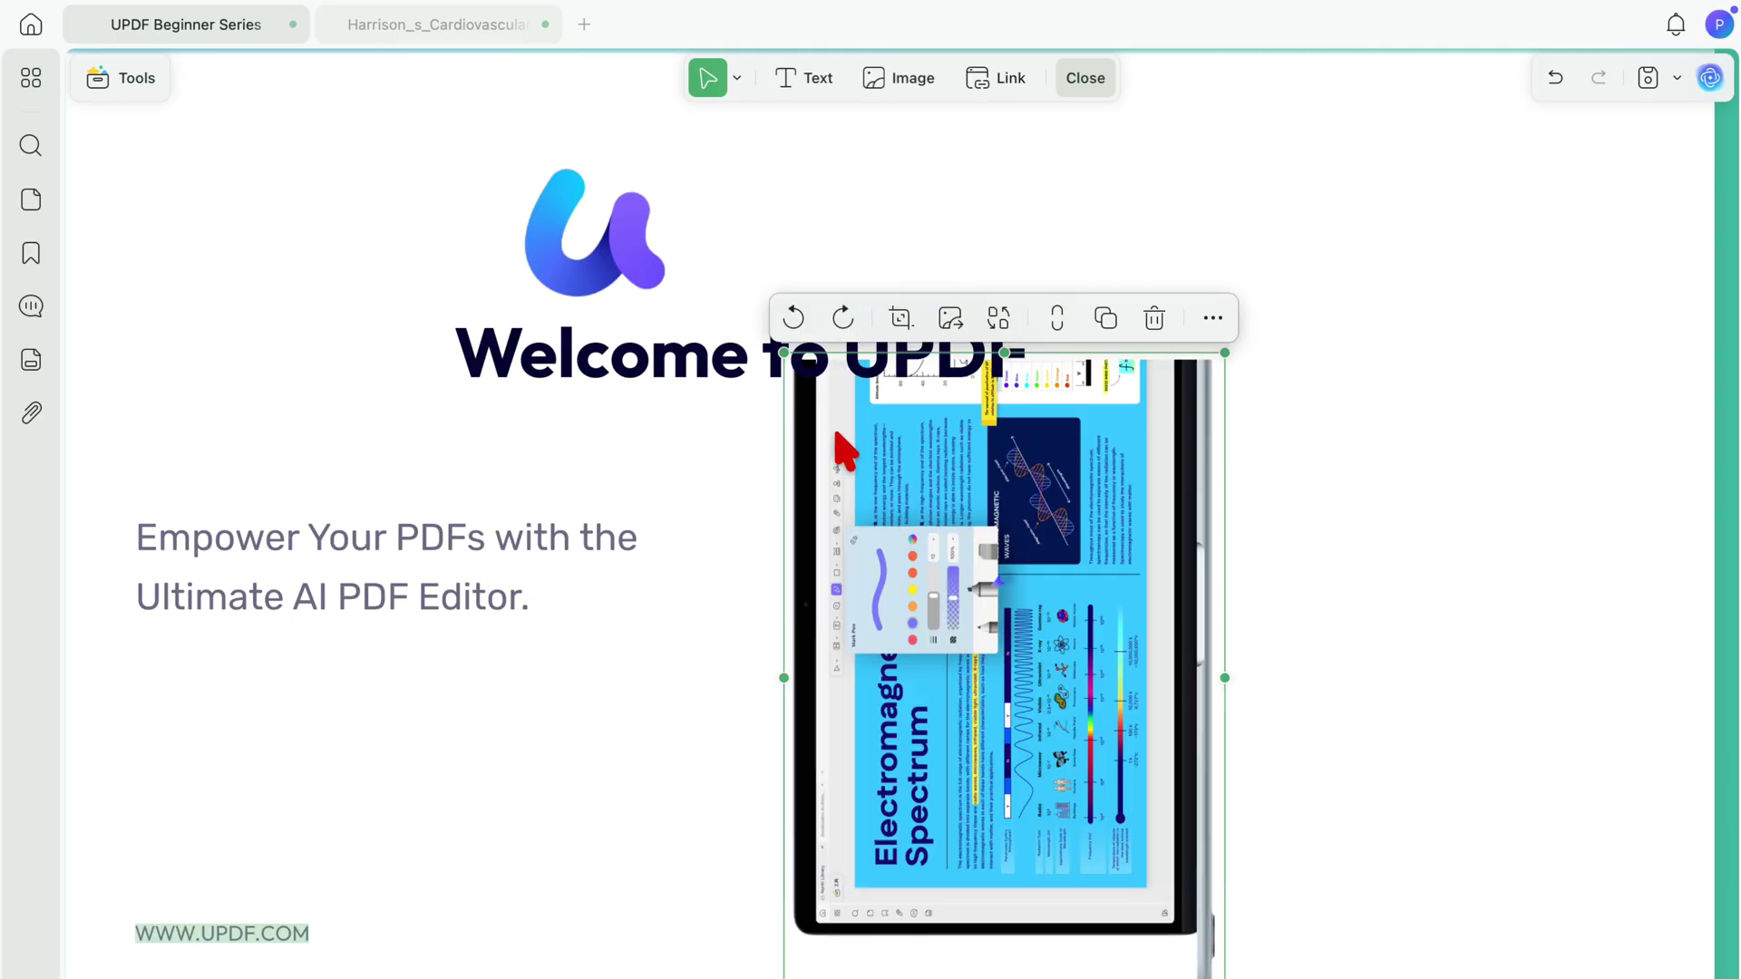
click(843, 320)
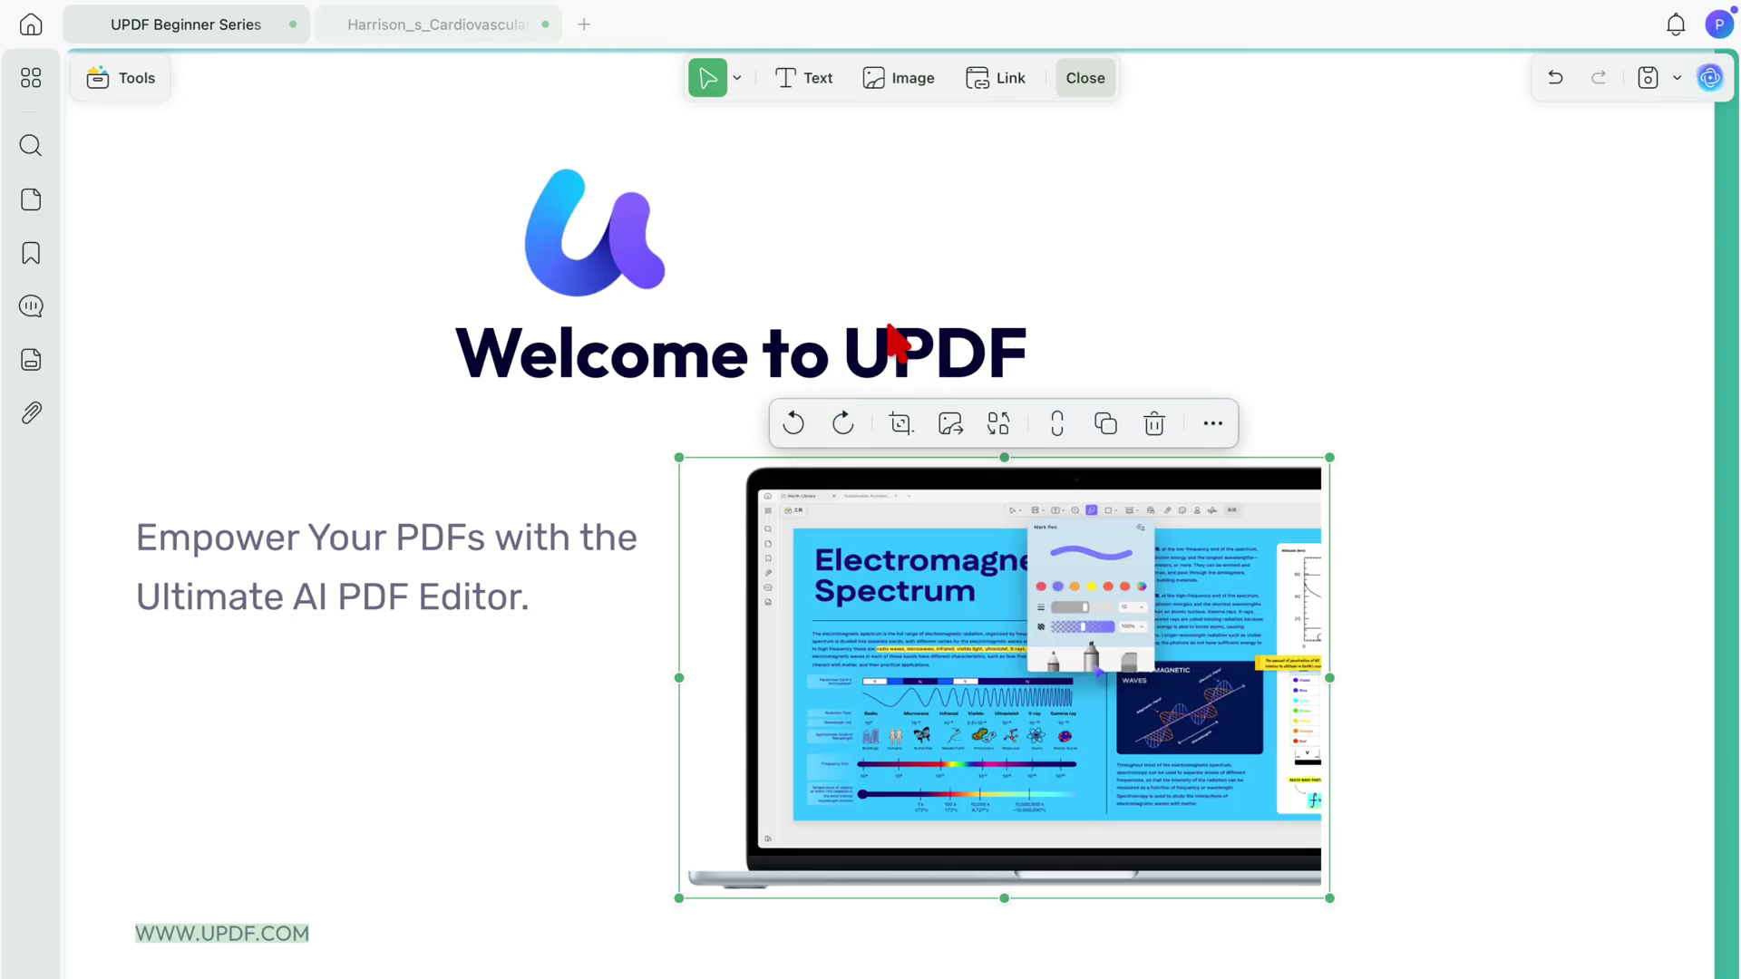
click(1409, 745)
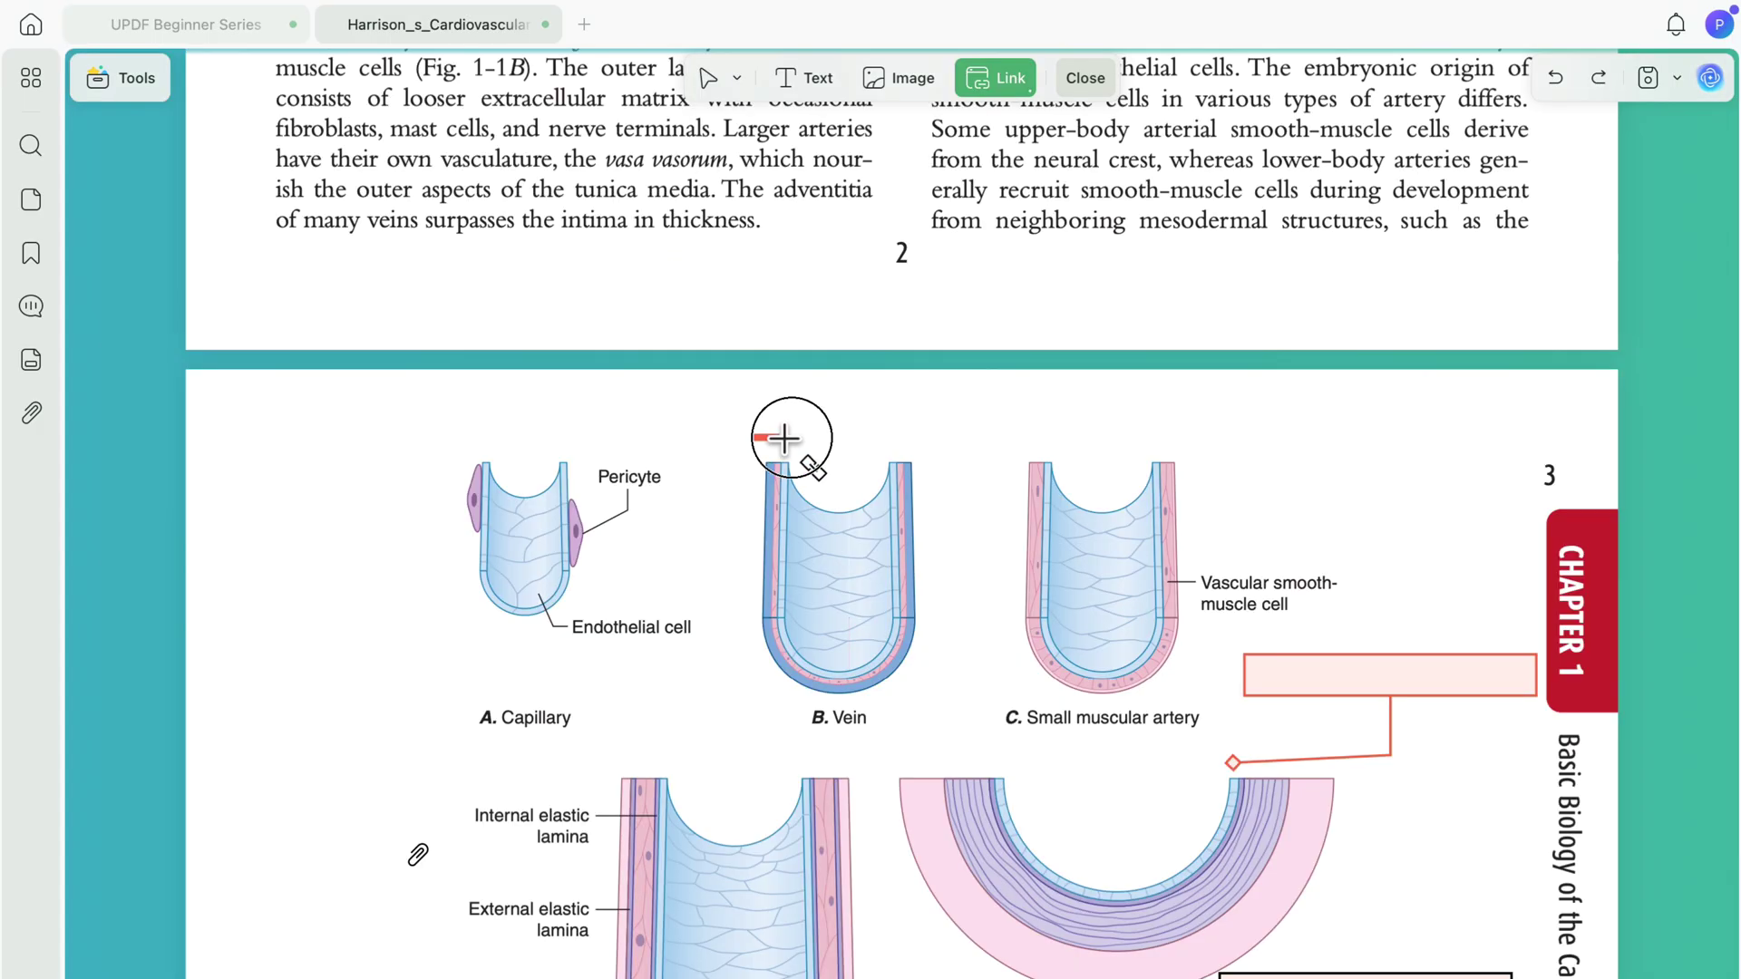
Step: Draw a link area over the Vein figure and step the destination preview to page 27
mouse_move(752, 440)
mouse_down()
mouse_move(940, 680)
mouse_move(940, 748)
mouse_up()
click(1215, 778)
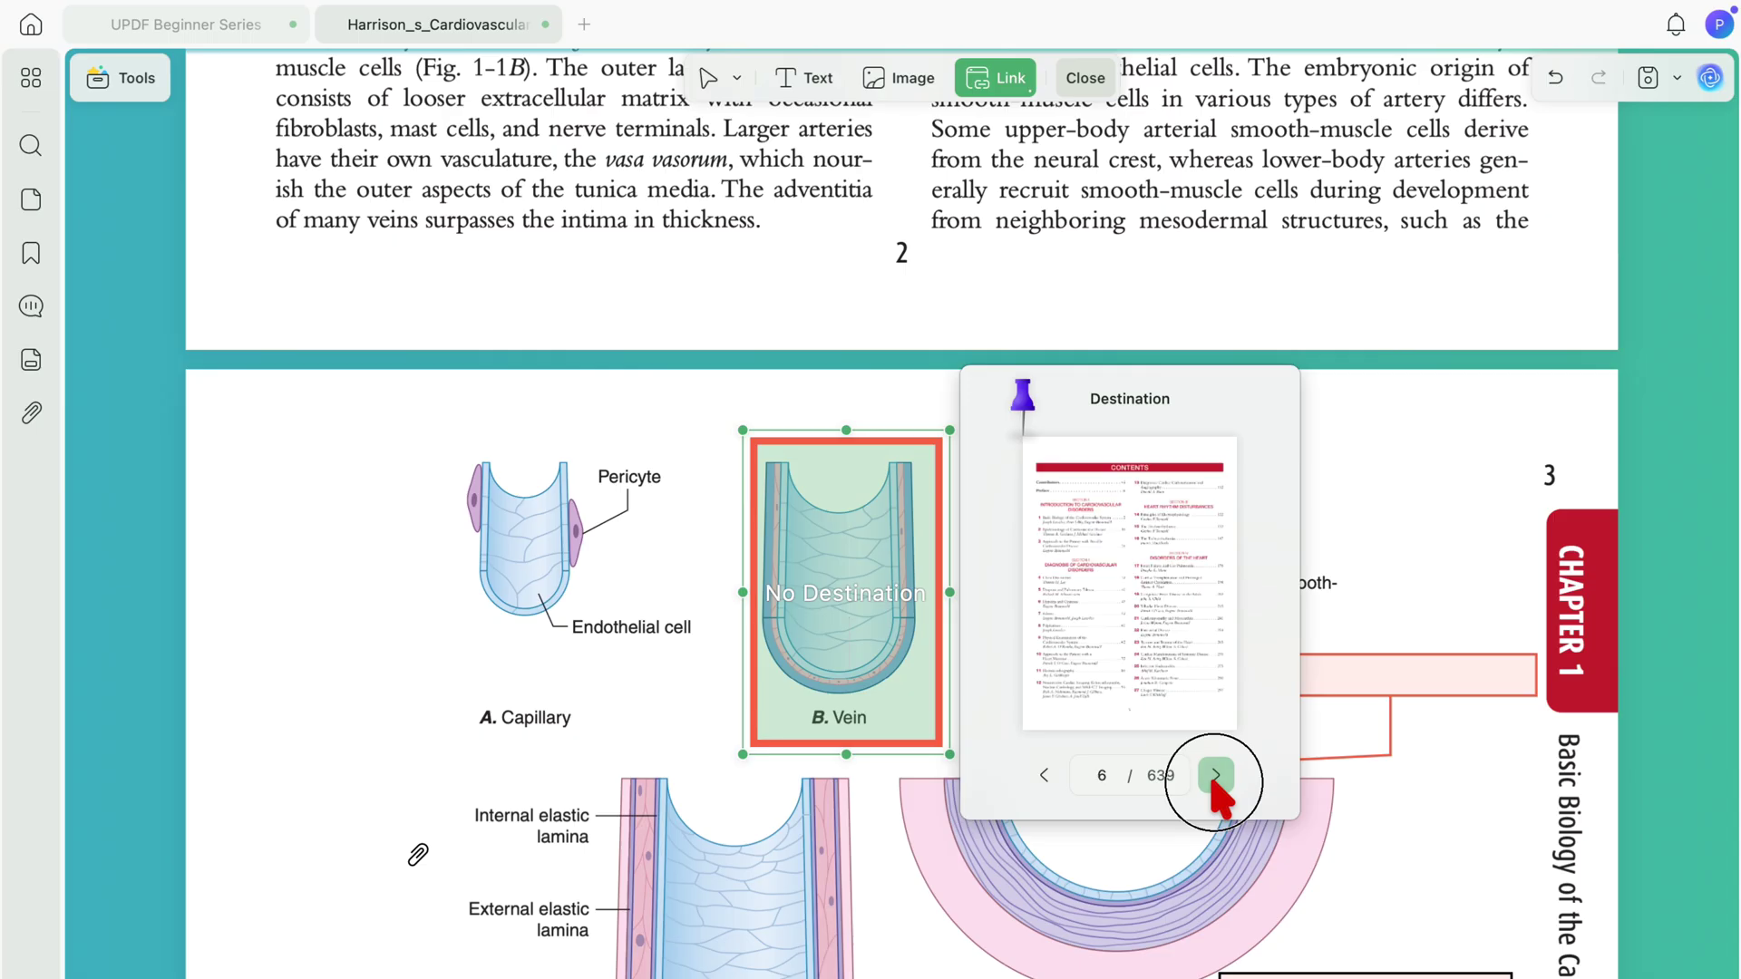
click(1215, 778)
click(1216, 778)
click(1215, 778)
click(1215, 778)
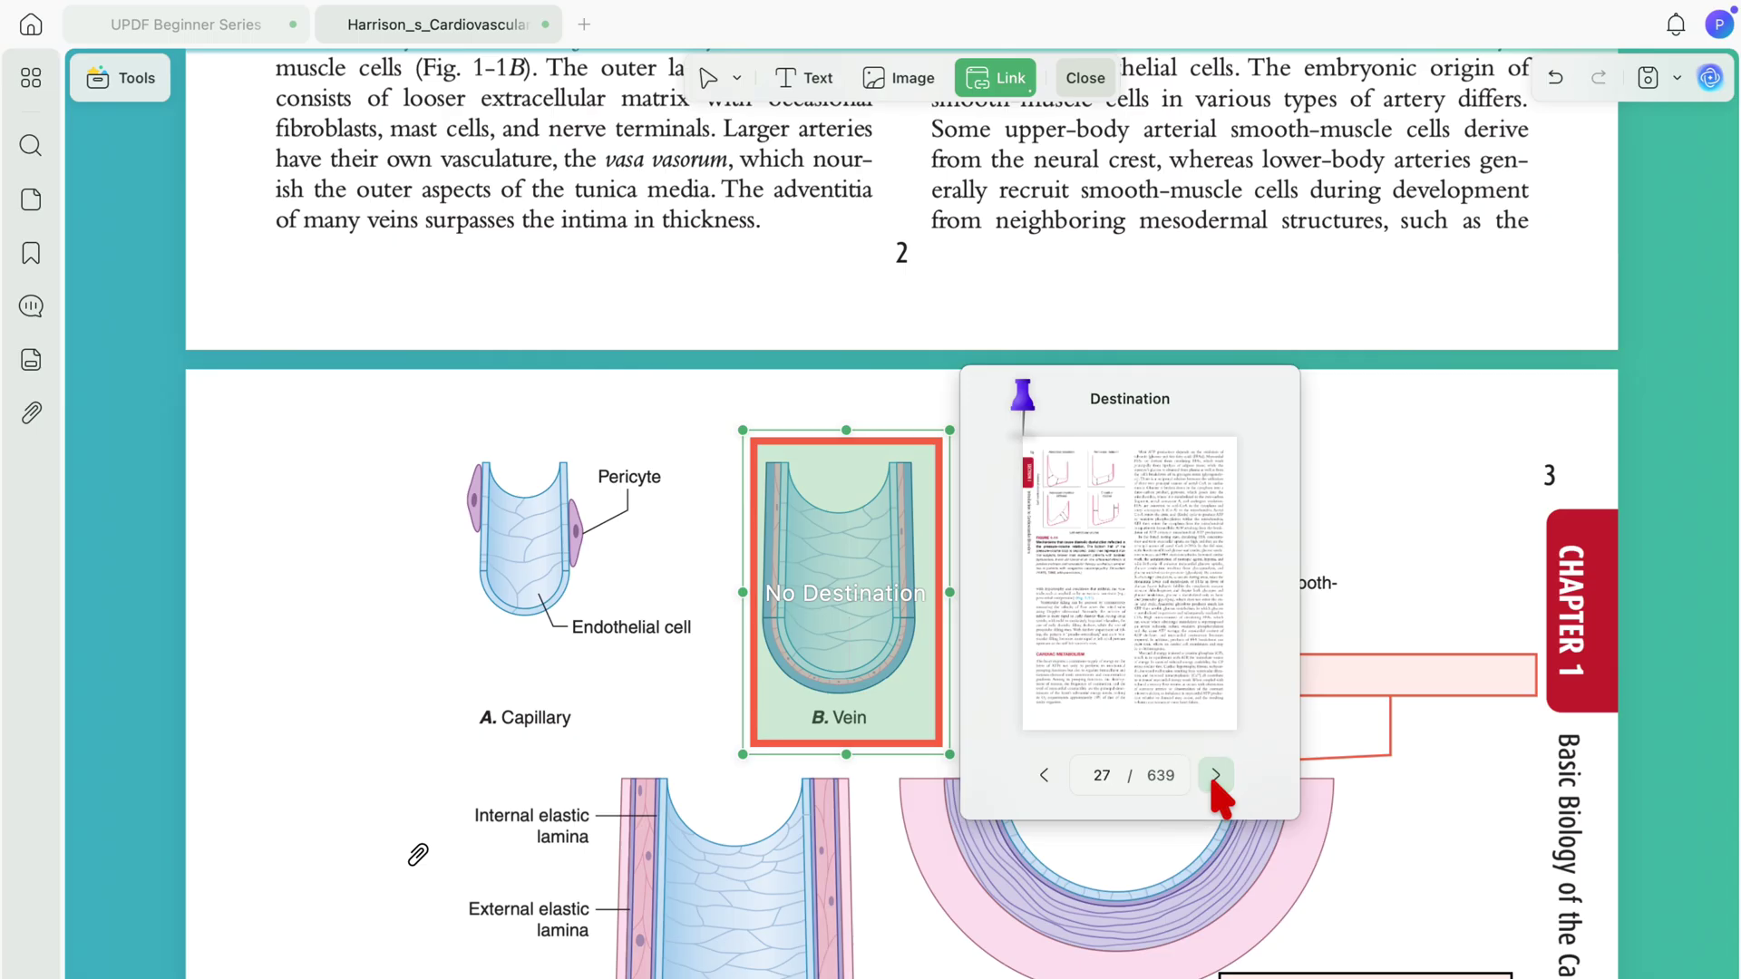
Step: Pin the link destination on page 27 and finish link editing
mouse_move(1022, 402)
mouse_down()
mouse_move(1096, 457)
mouse_move(1129, 449)
mouse_move(1103, 470)
mouse_up()
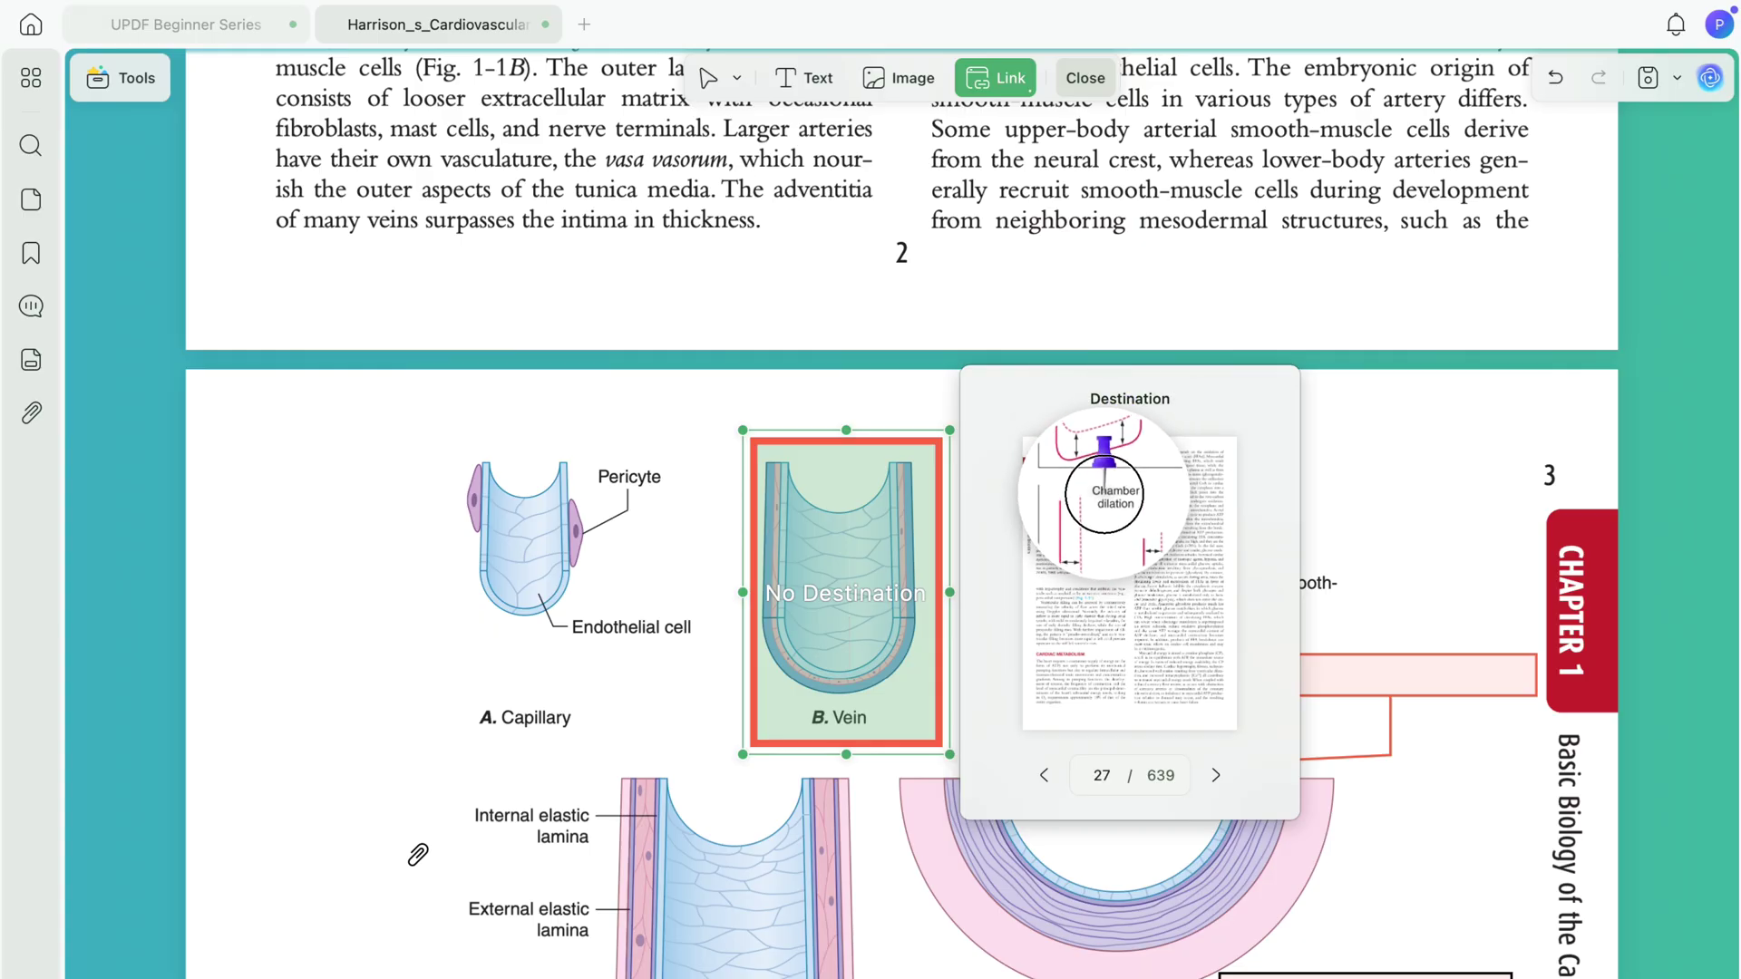
drag(1104, 470, 1110, 487)
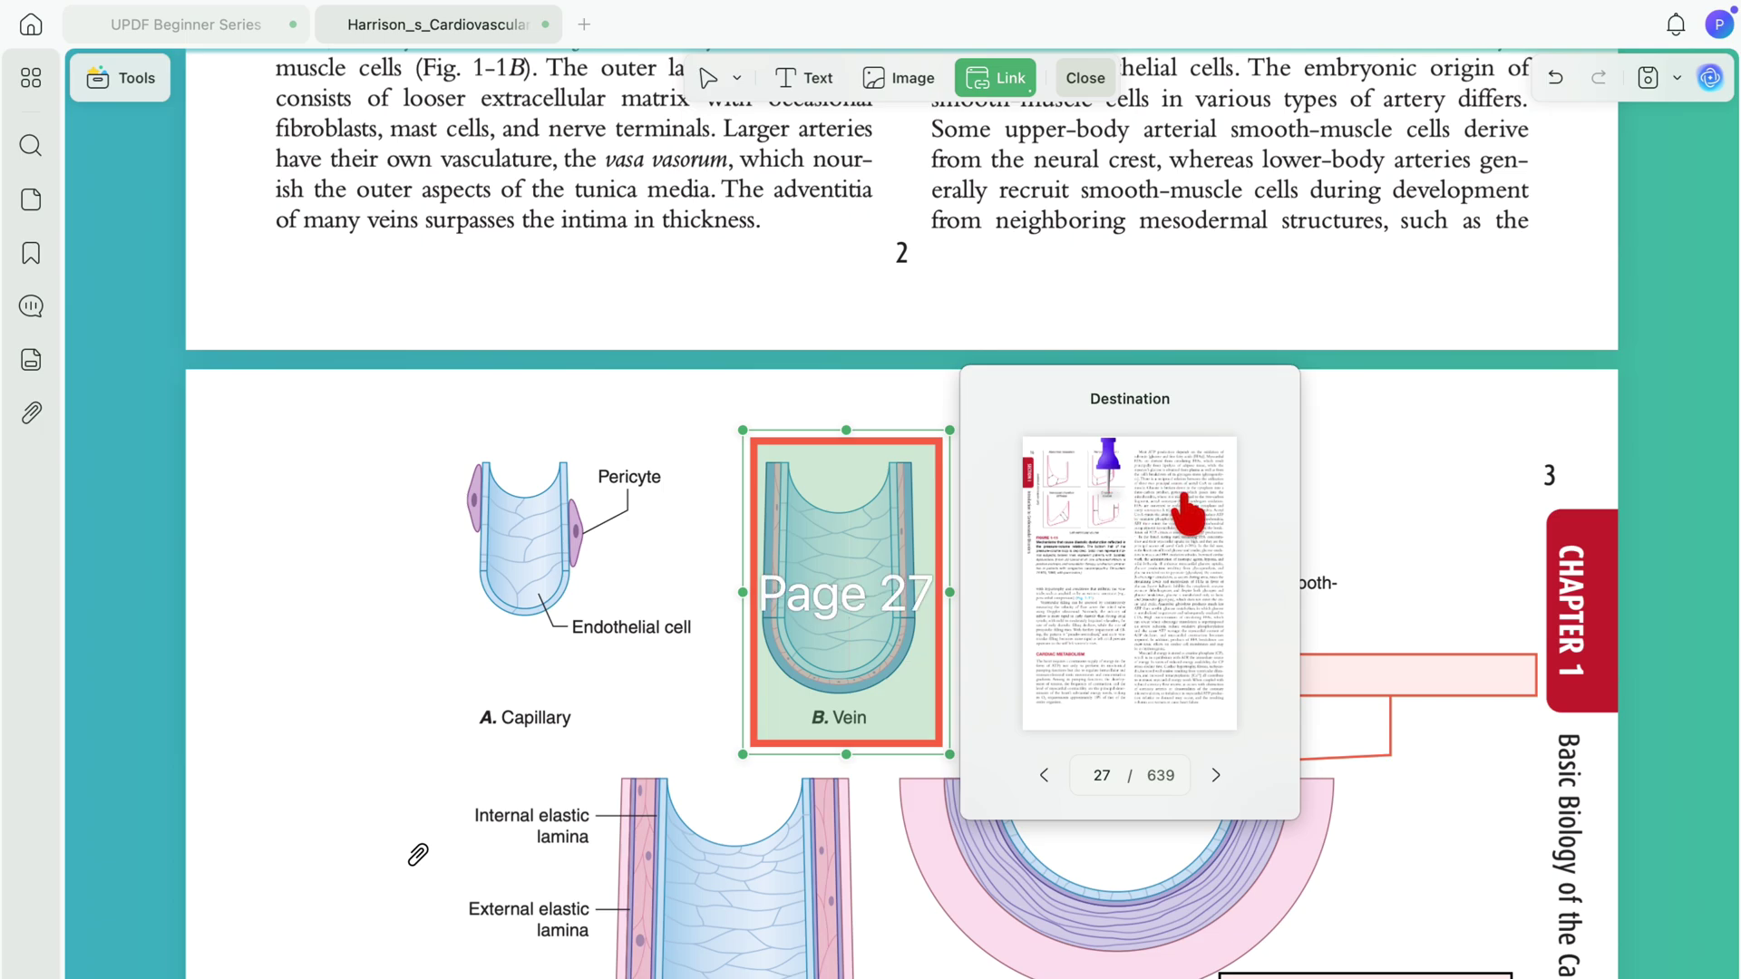
click(1390, 526)
key(Escape)
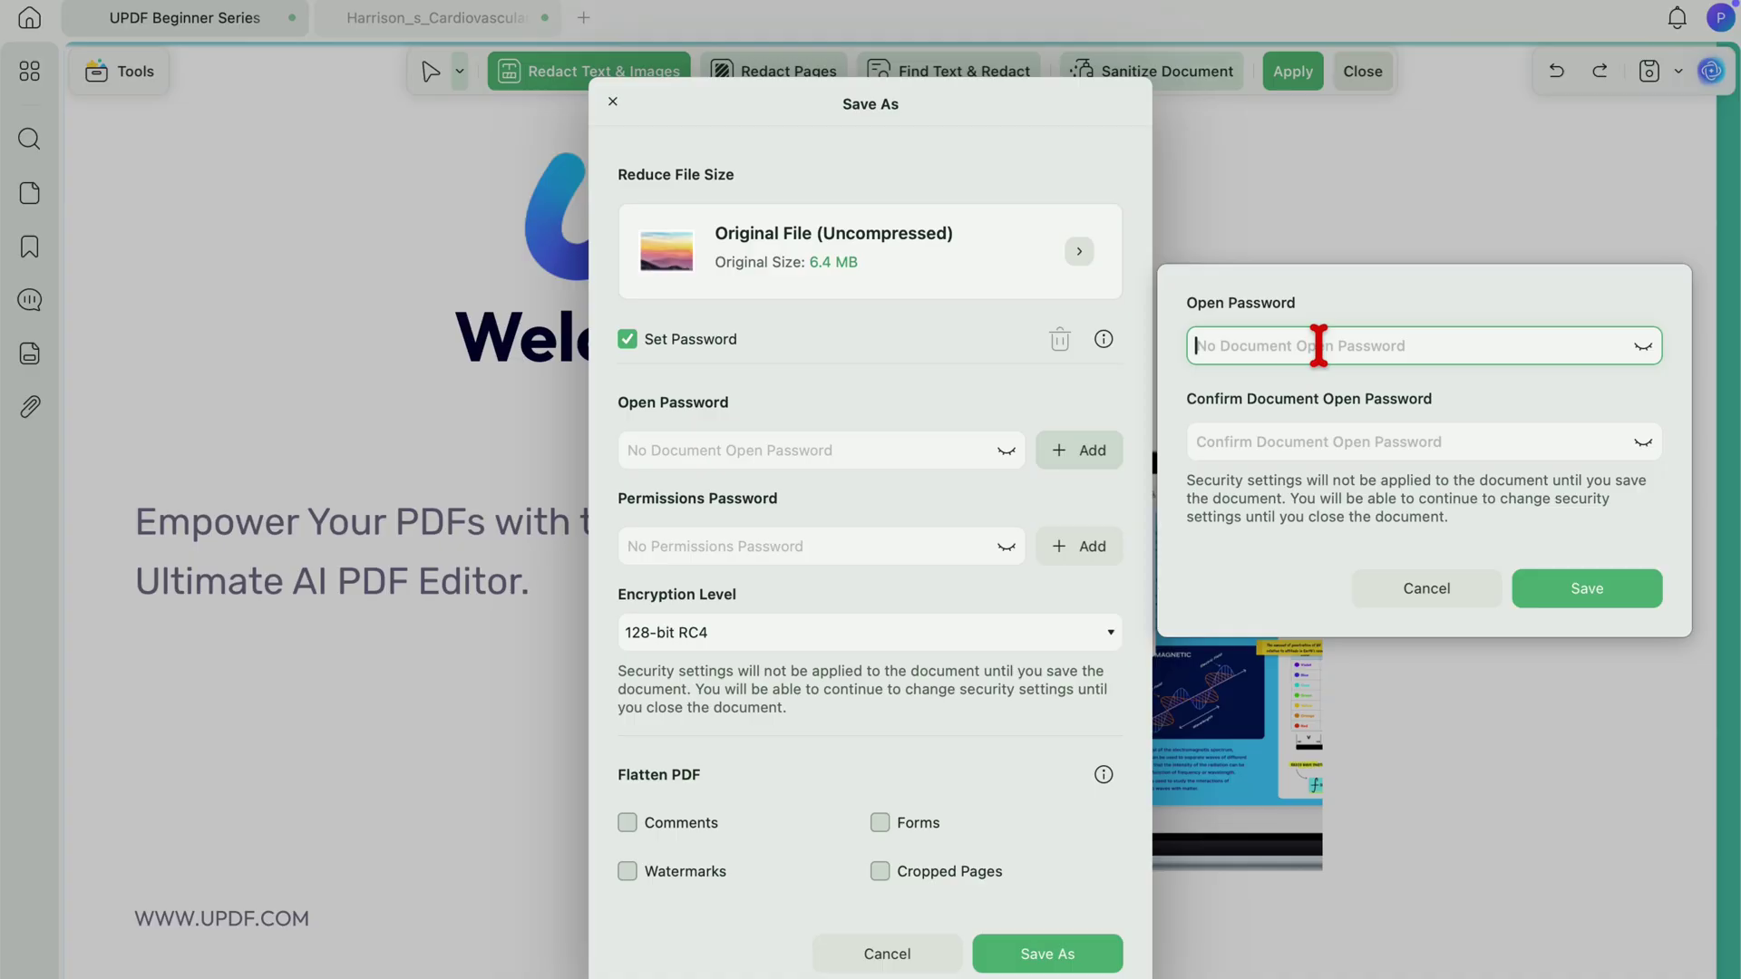
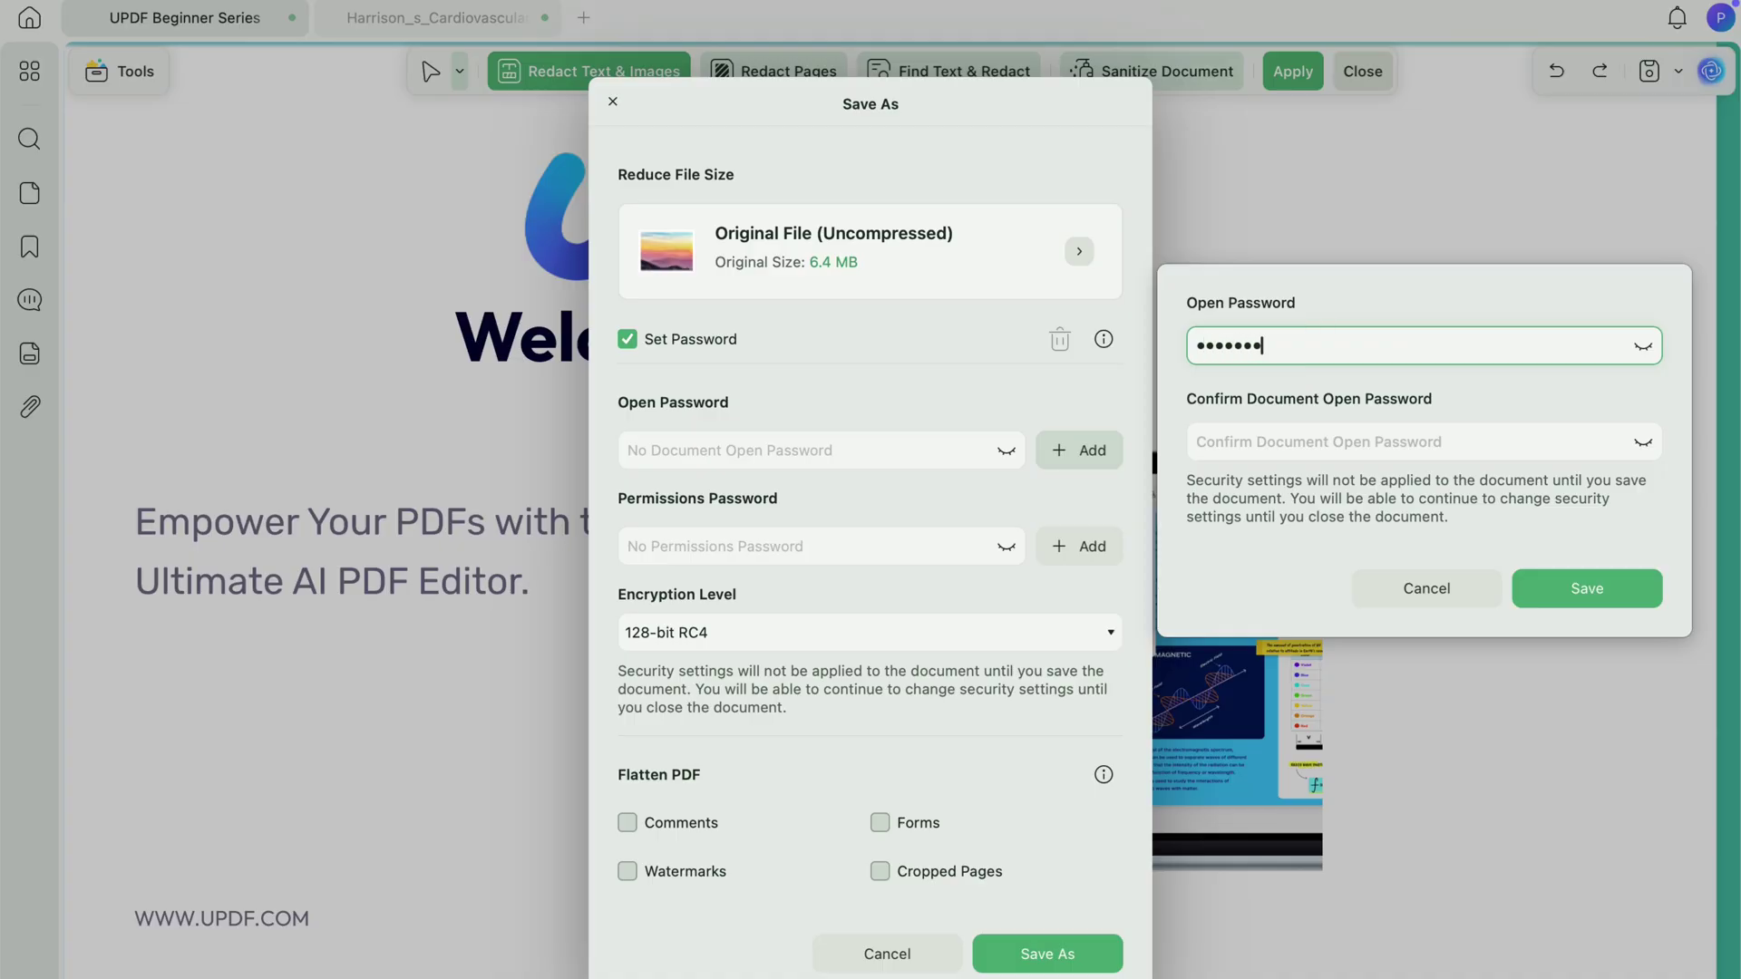
Step: Move to the Confirm field to re-enter the open password
click(1370, 439)
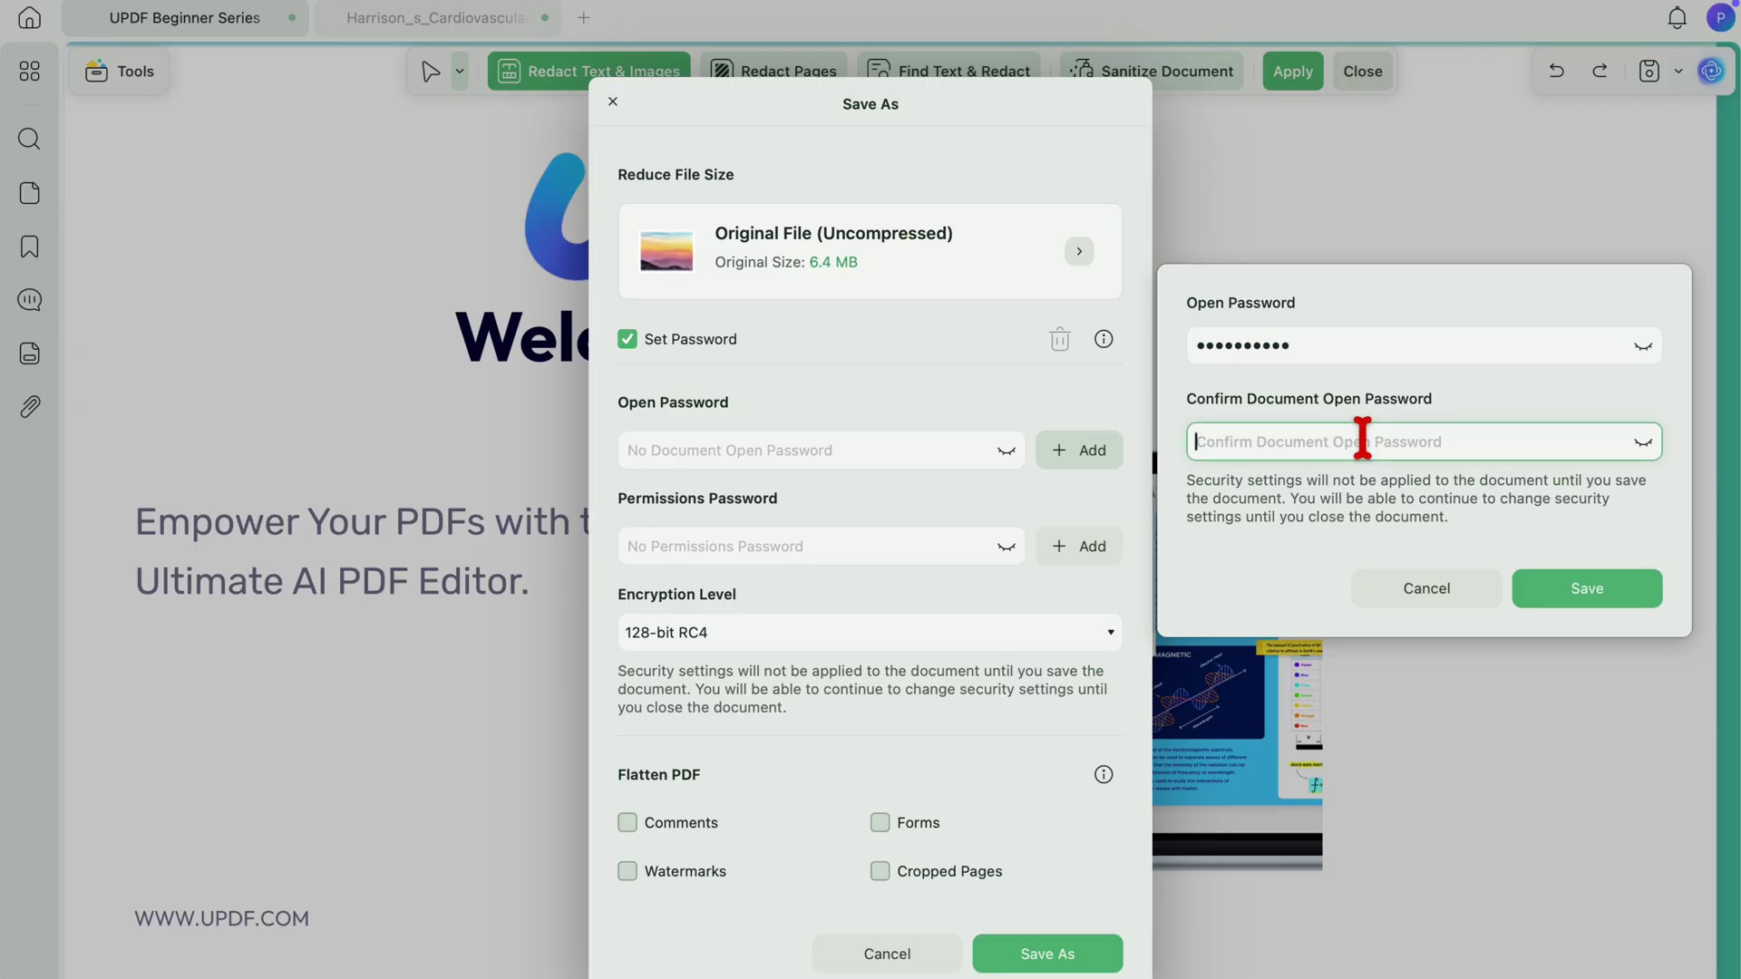
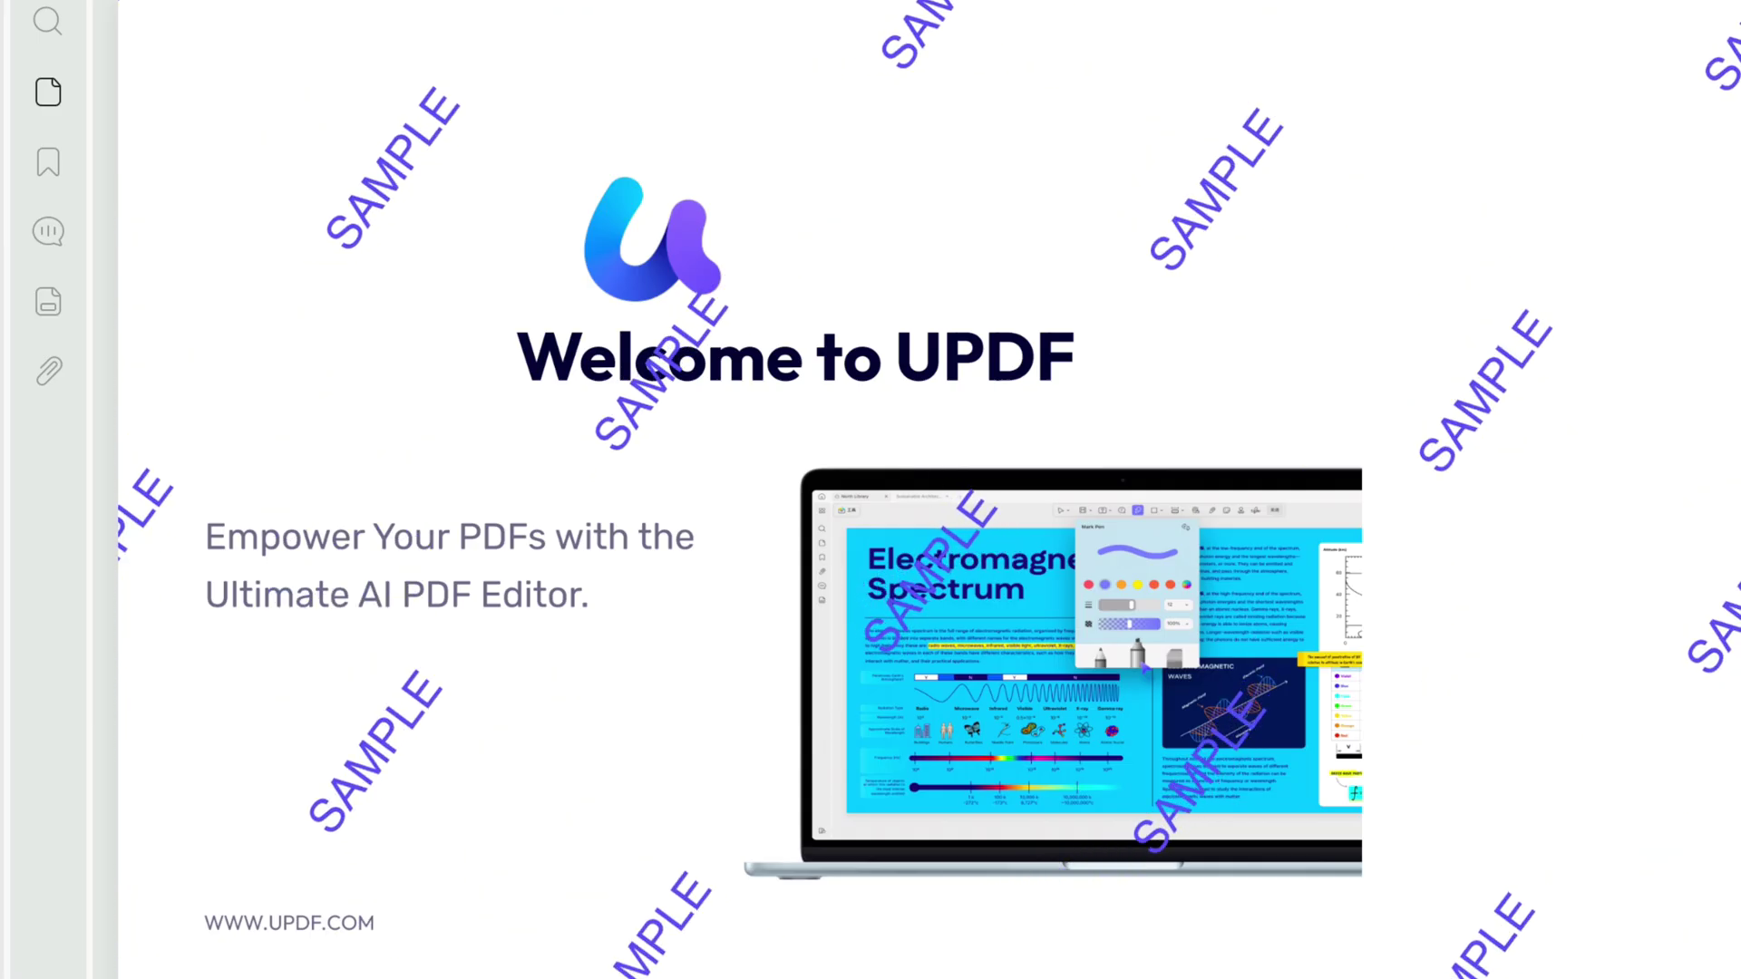
Step: Lower the SAMPLE watermark Size to about 52% and Spacing to about 132
drag(1393, 253, 1356, 253)
drag(1419, 404, 1374, 409)
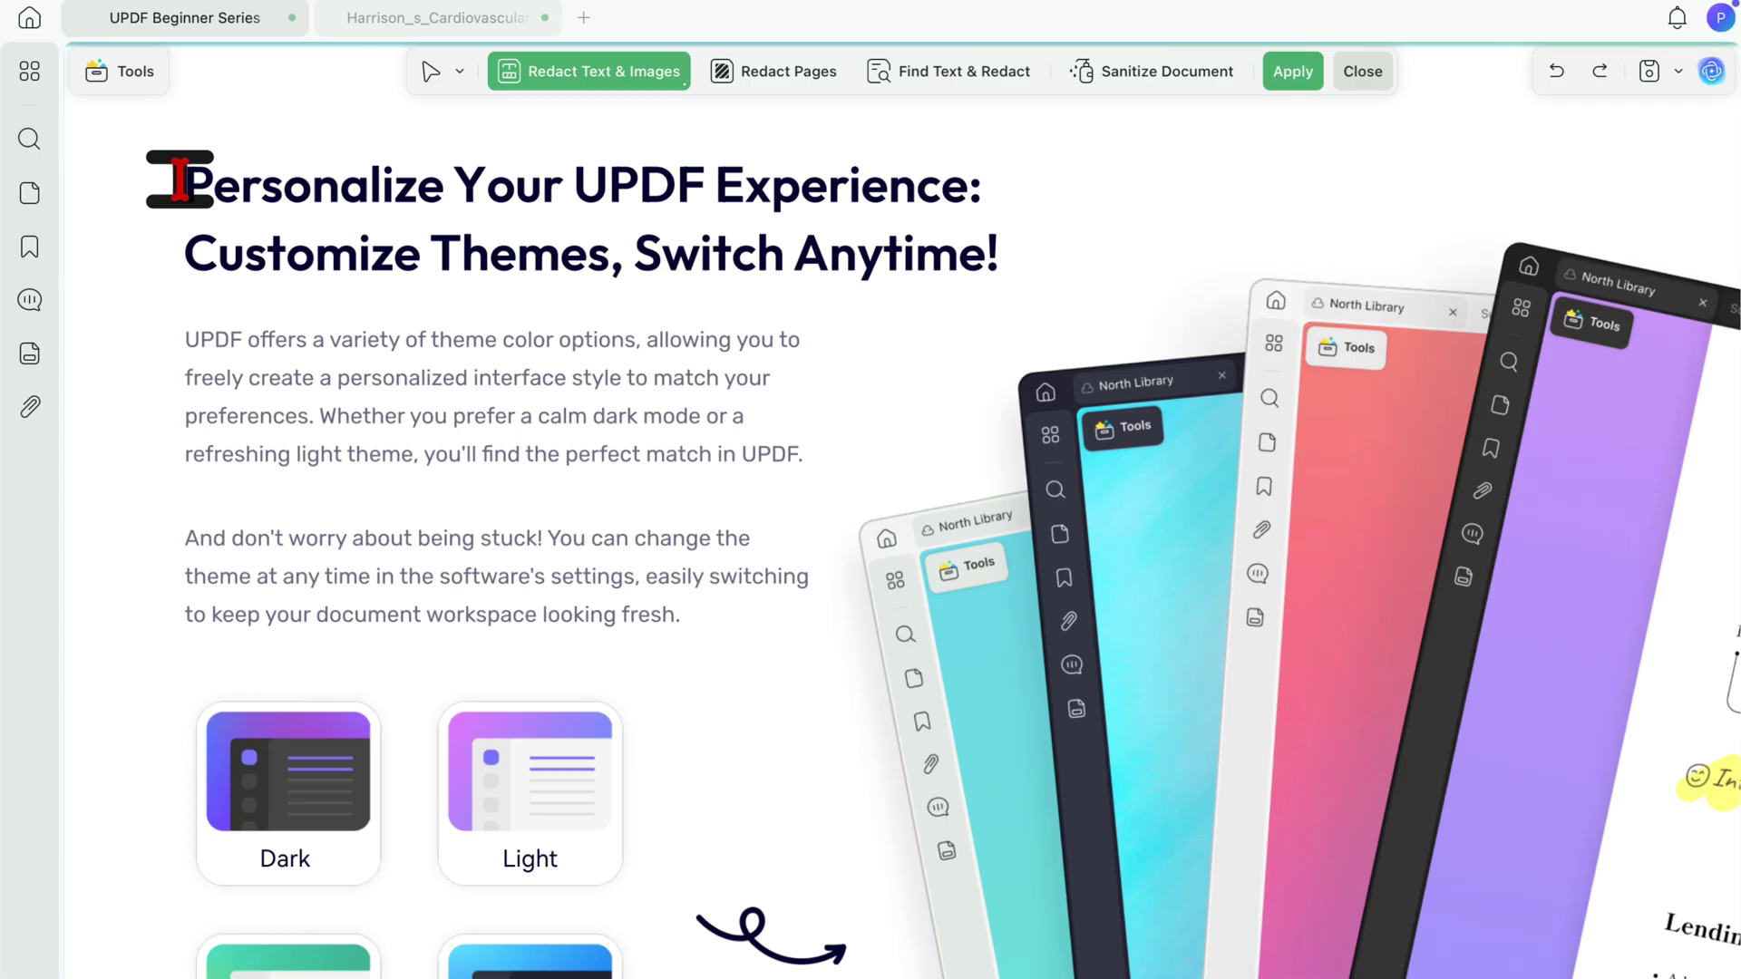
Step: Mark the heading lines, the light-theme phrase and the not-being-stuck phrase for redaction
drag(175, 155, 1013, 252)
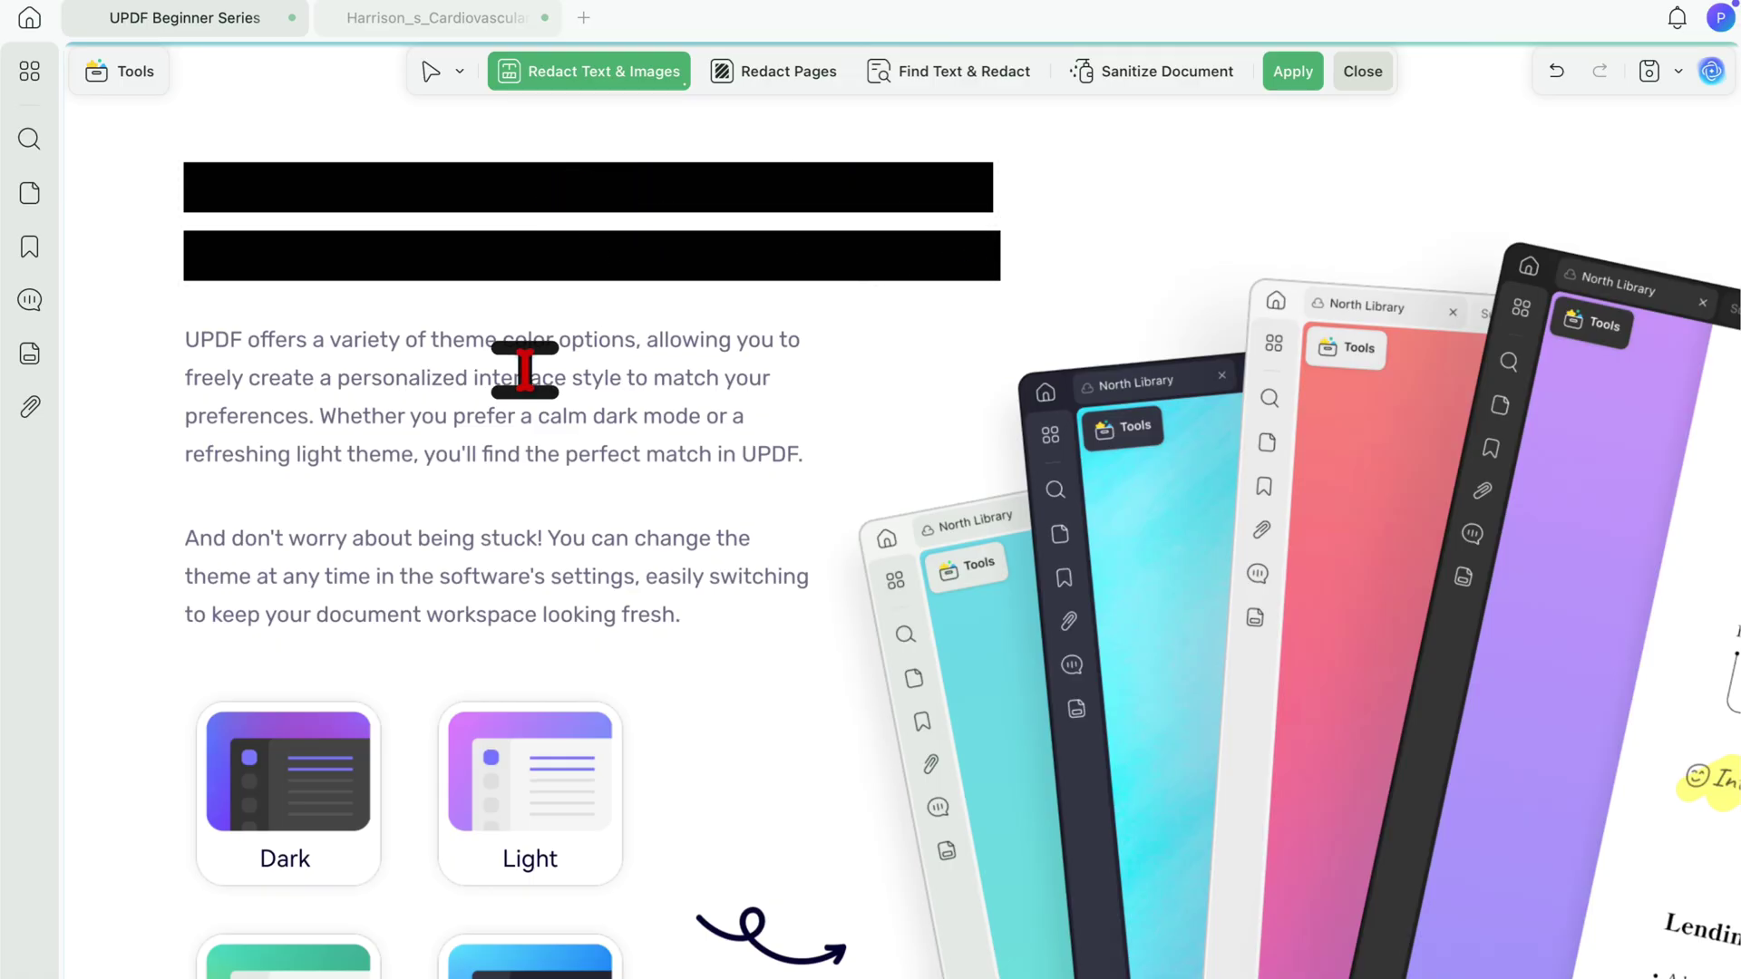
drag(185, 450, 326, 445)
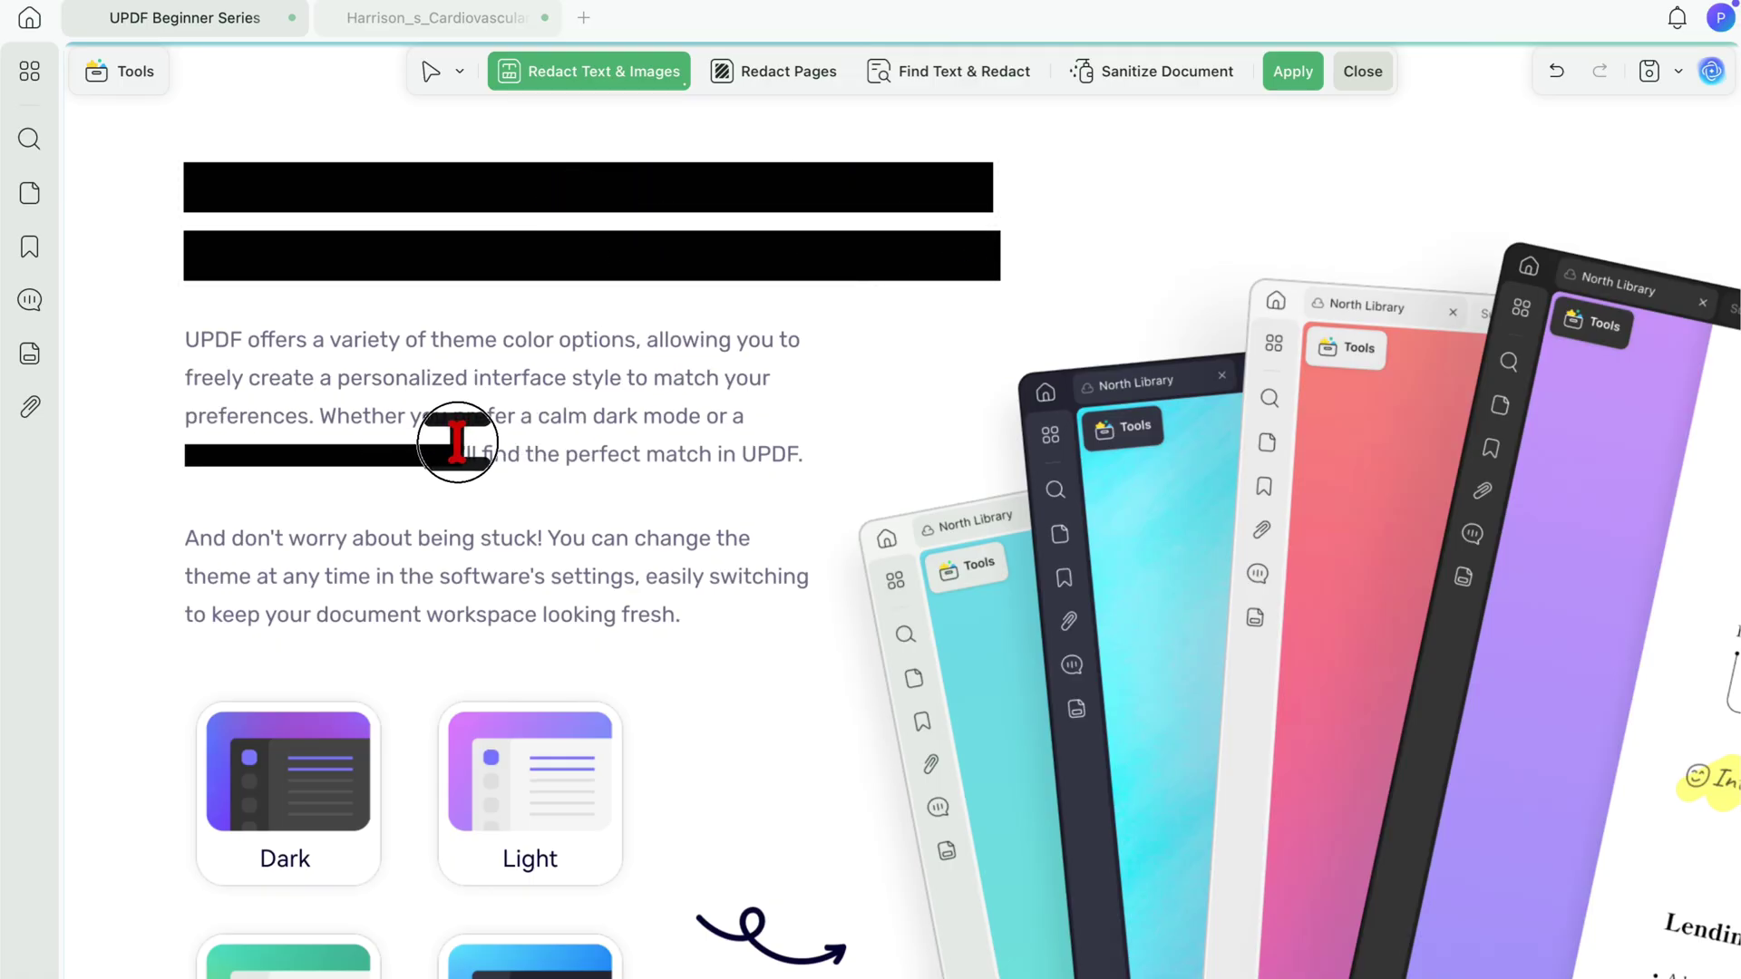
drag(459, 442, 478, 450)
drag(231, 537, 542, 531)
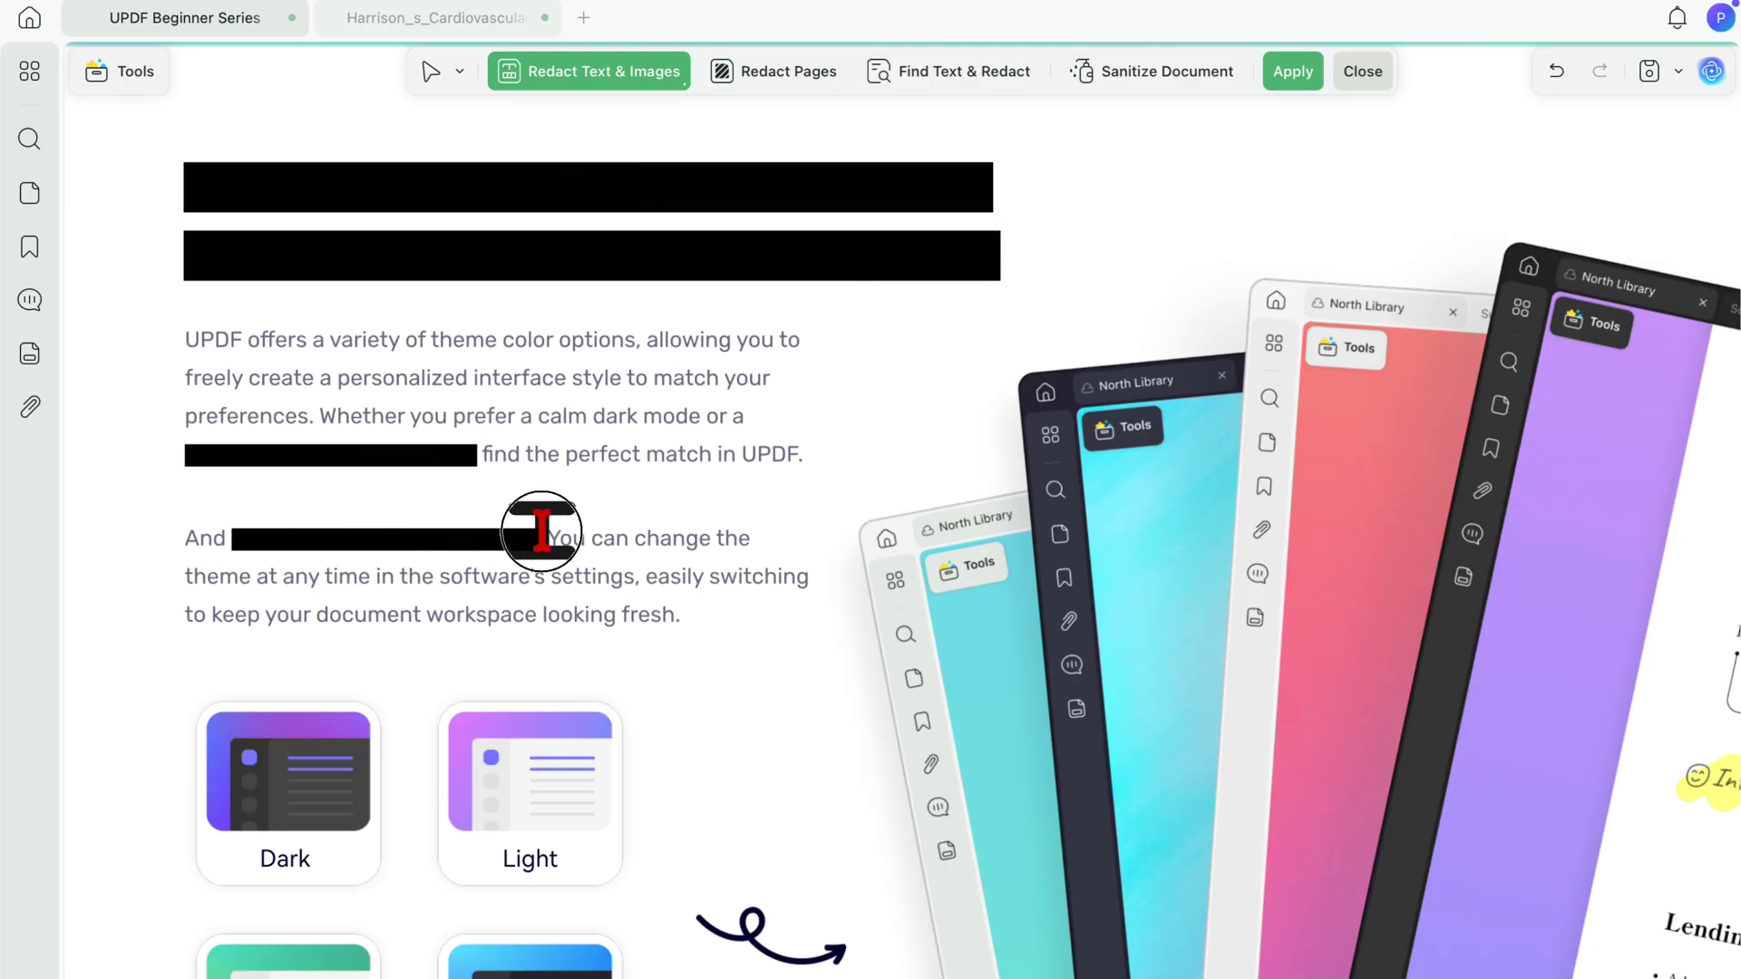
scroll(544, 613, down, 2)
drag(423, 560, 650, 767)
scroll(756, 415, up, 2)
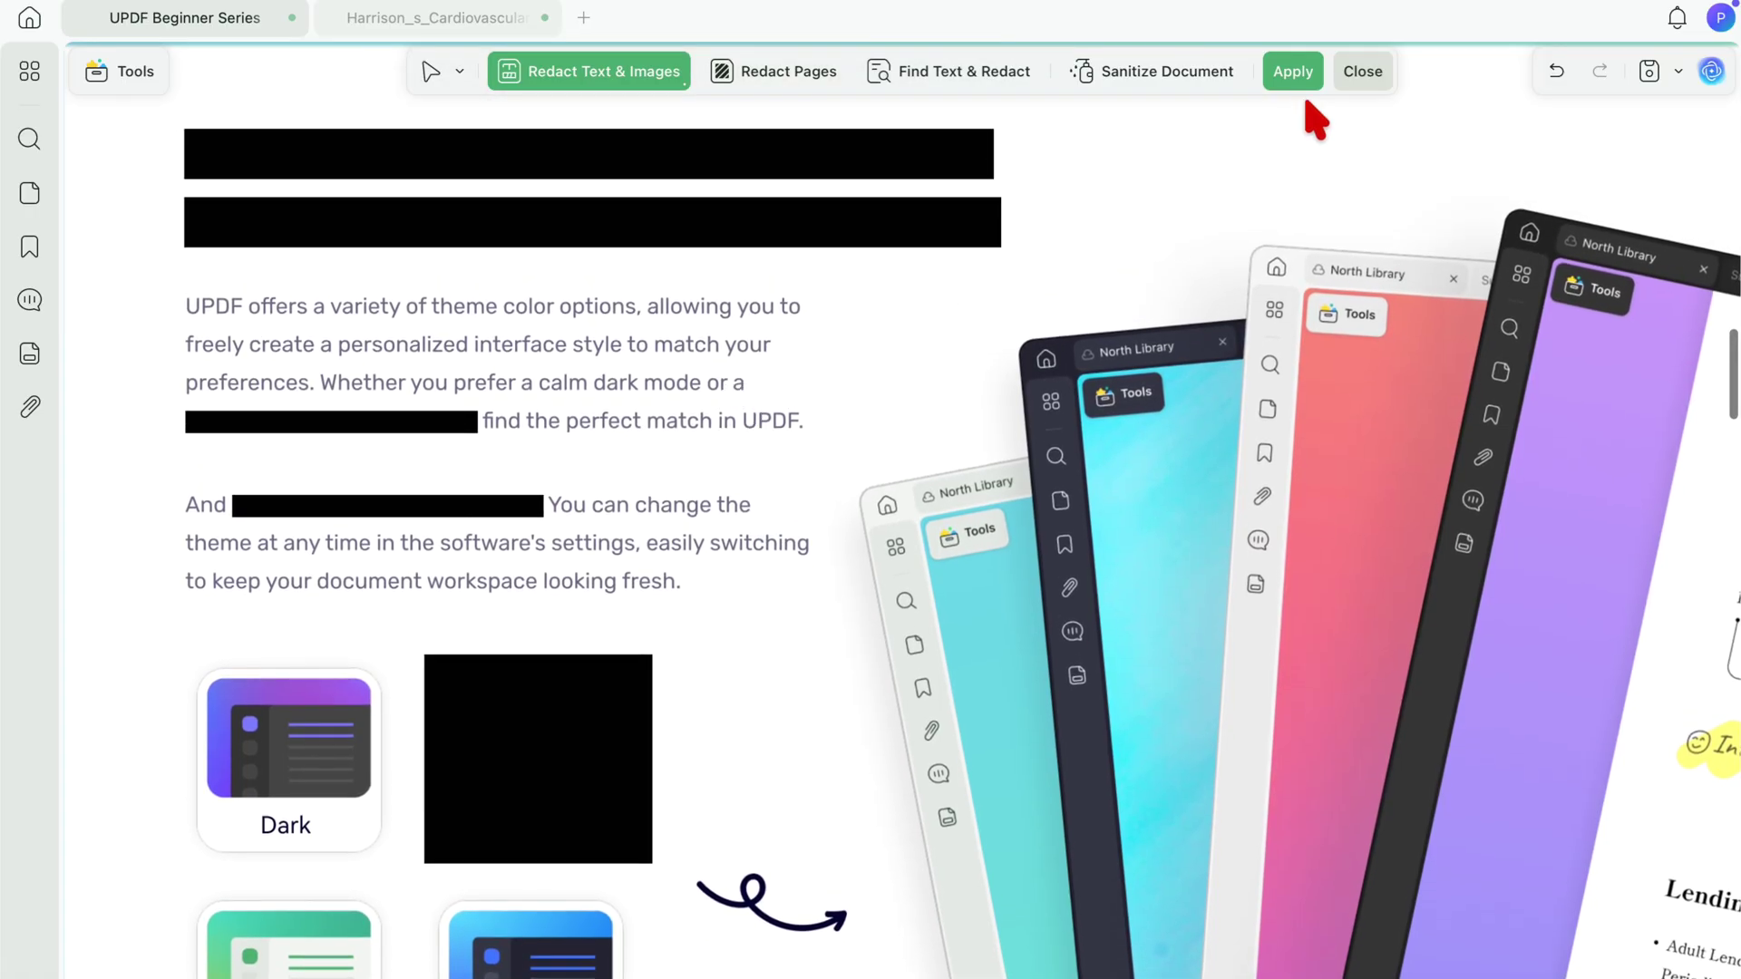
Step: Apply the marked redactions and confirm permanent removal
click(1304, 76)
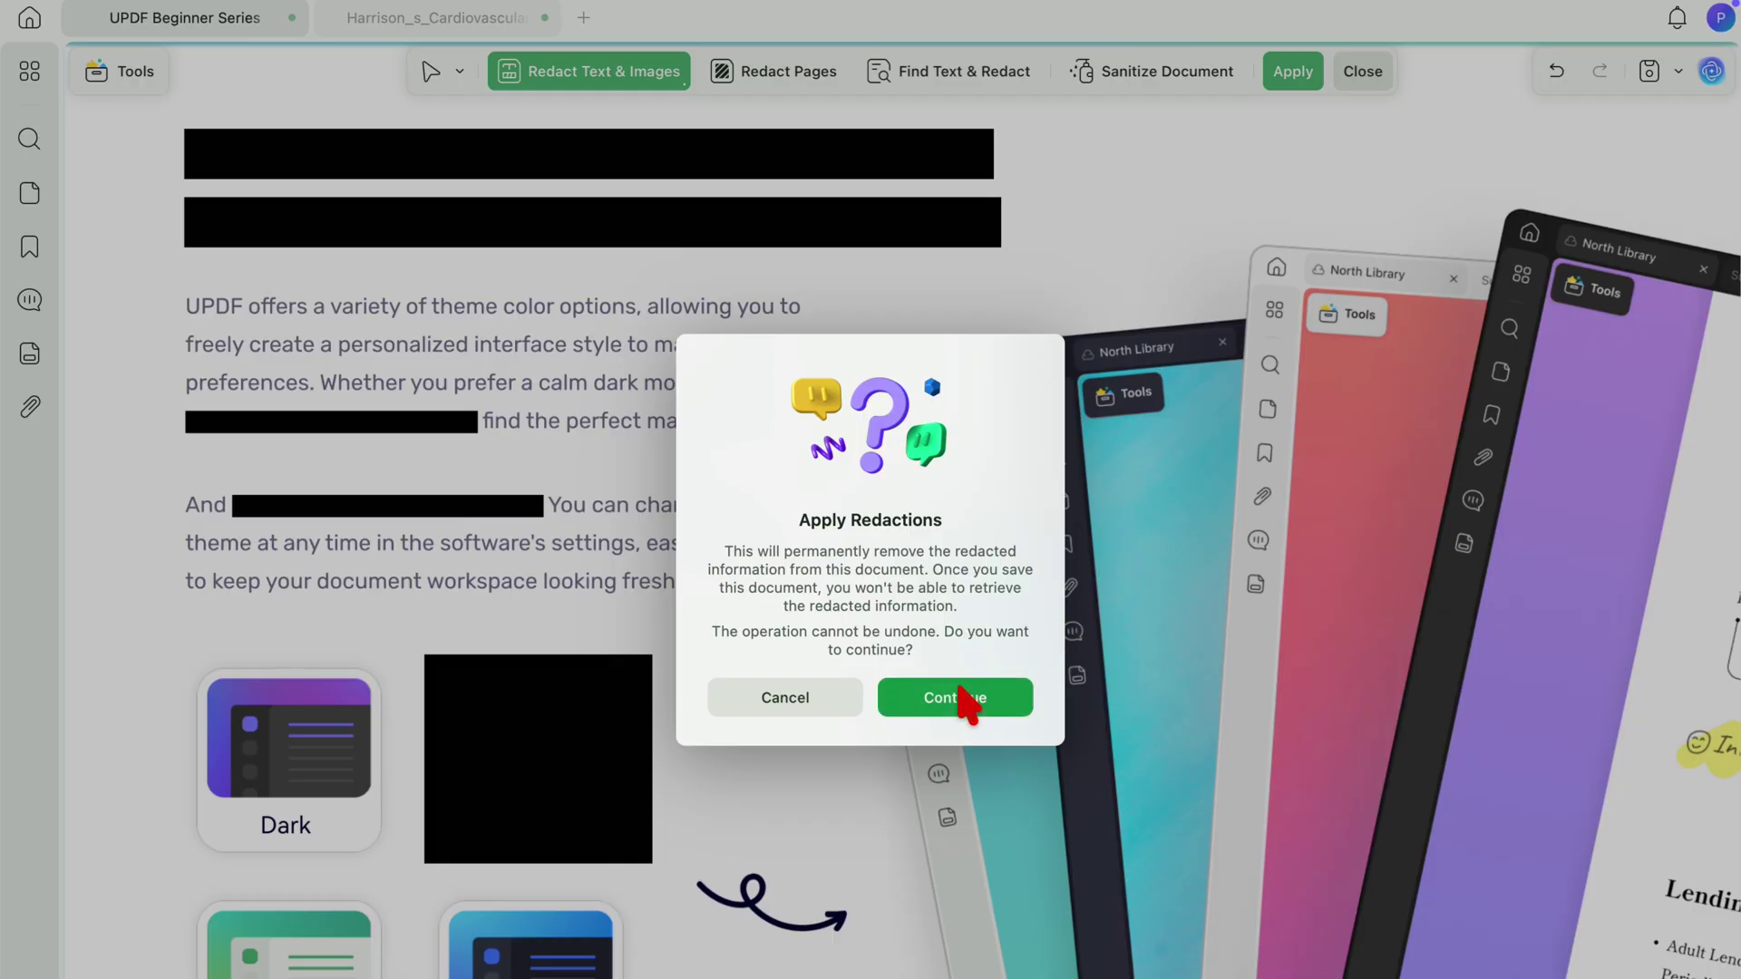
click(956, 697)
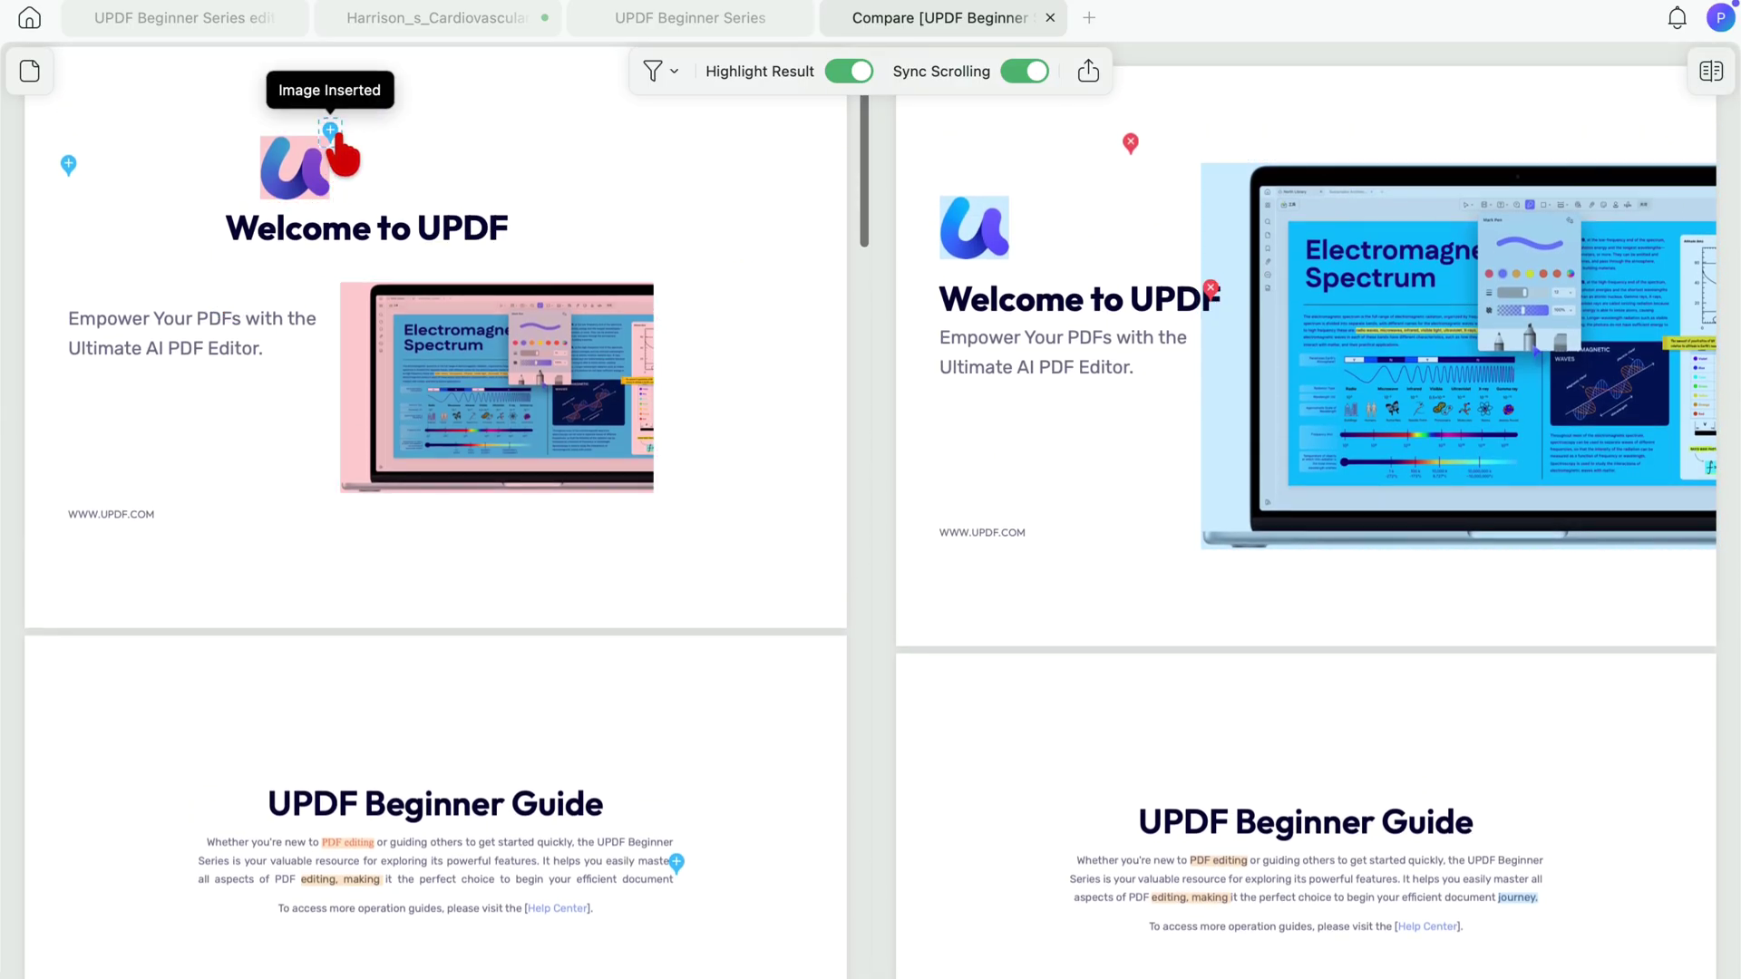
scroll(740, 563, down, 2)
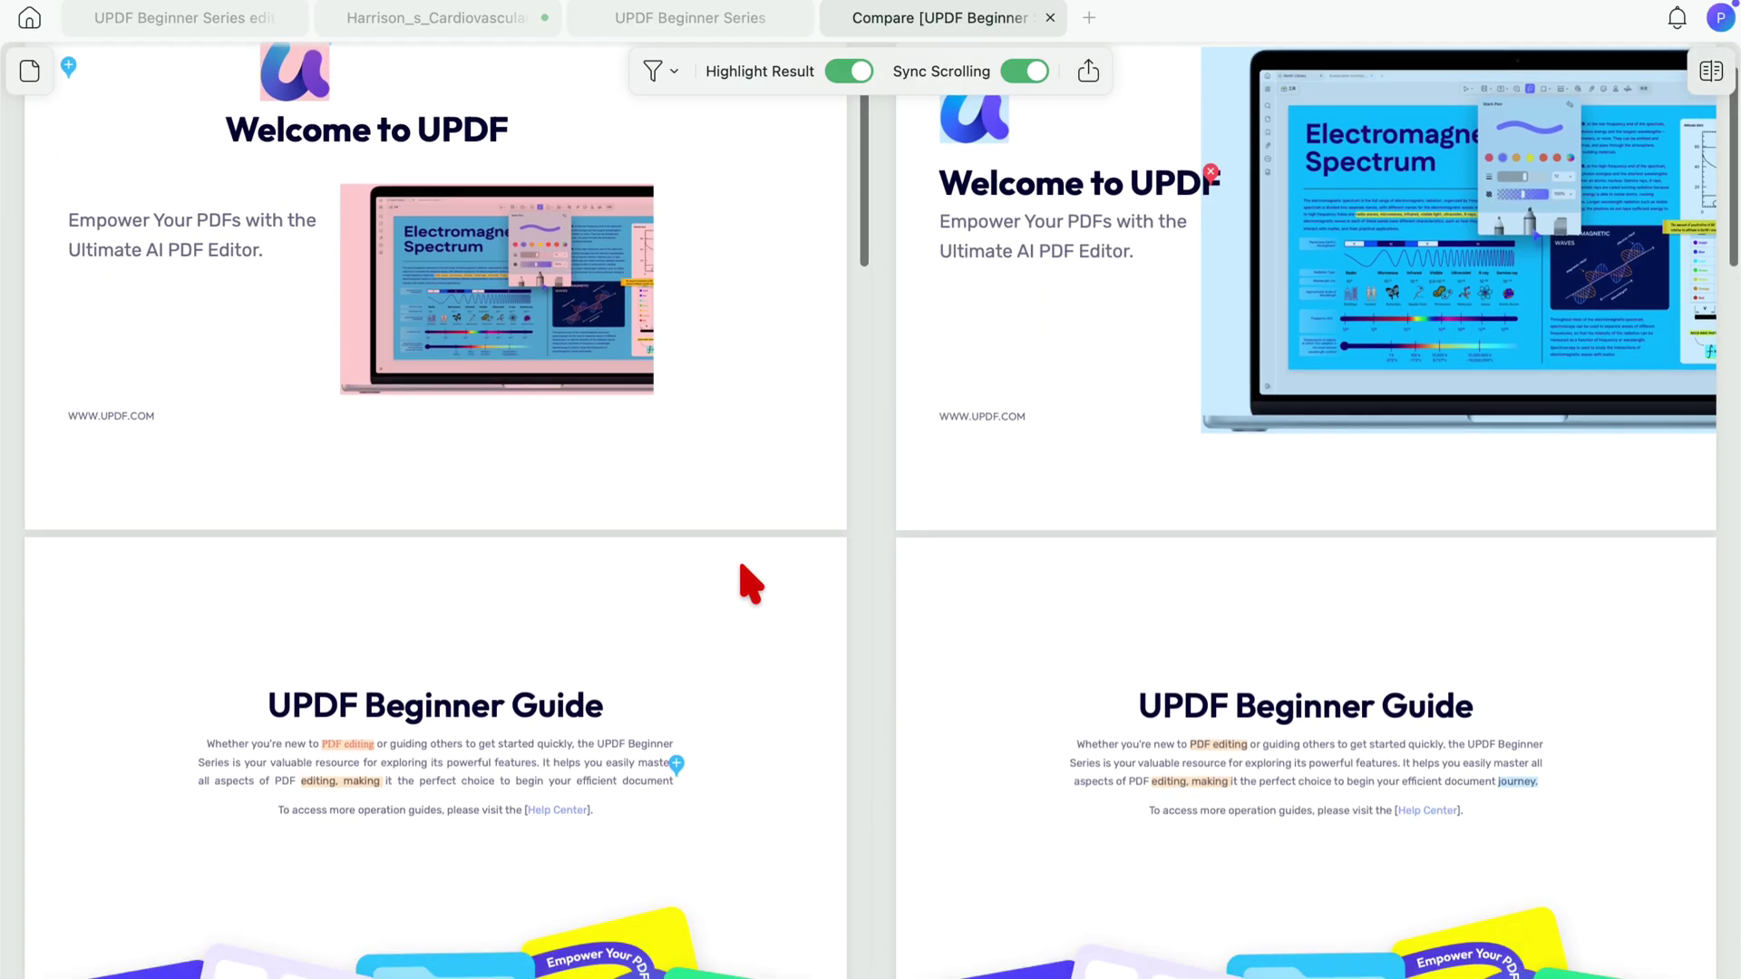
scroll(739, 564, down, 2)
scroll(742, 574, down, 1)
scroll(749, 582, down, 2)
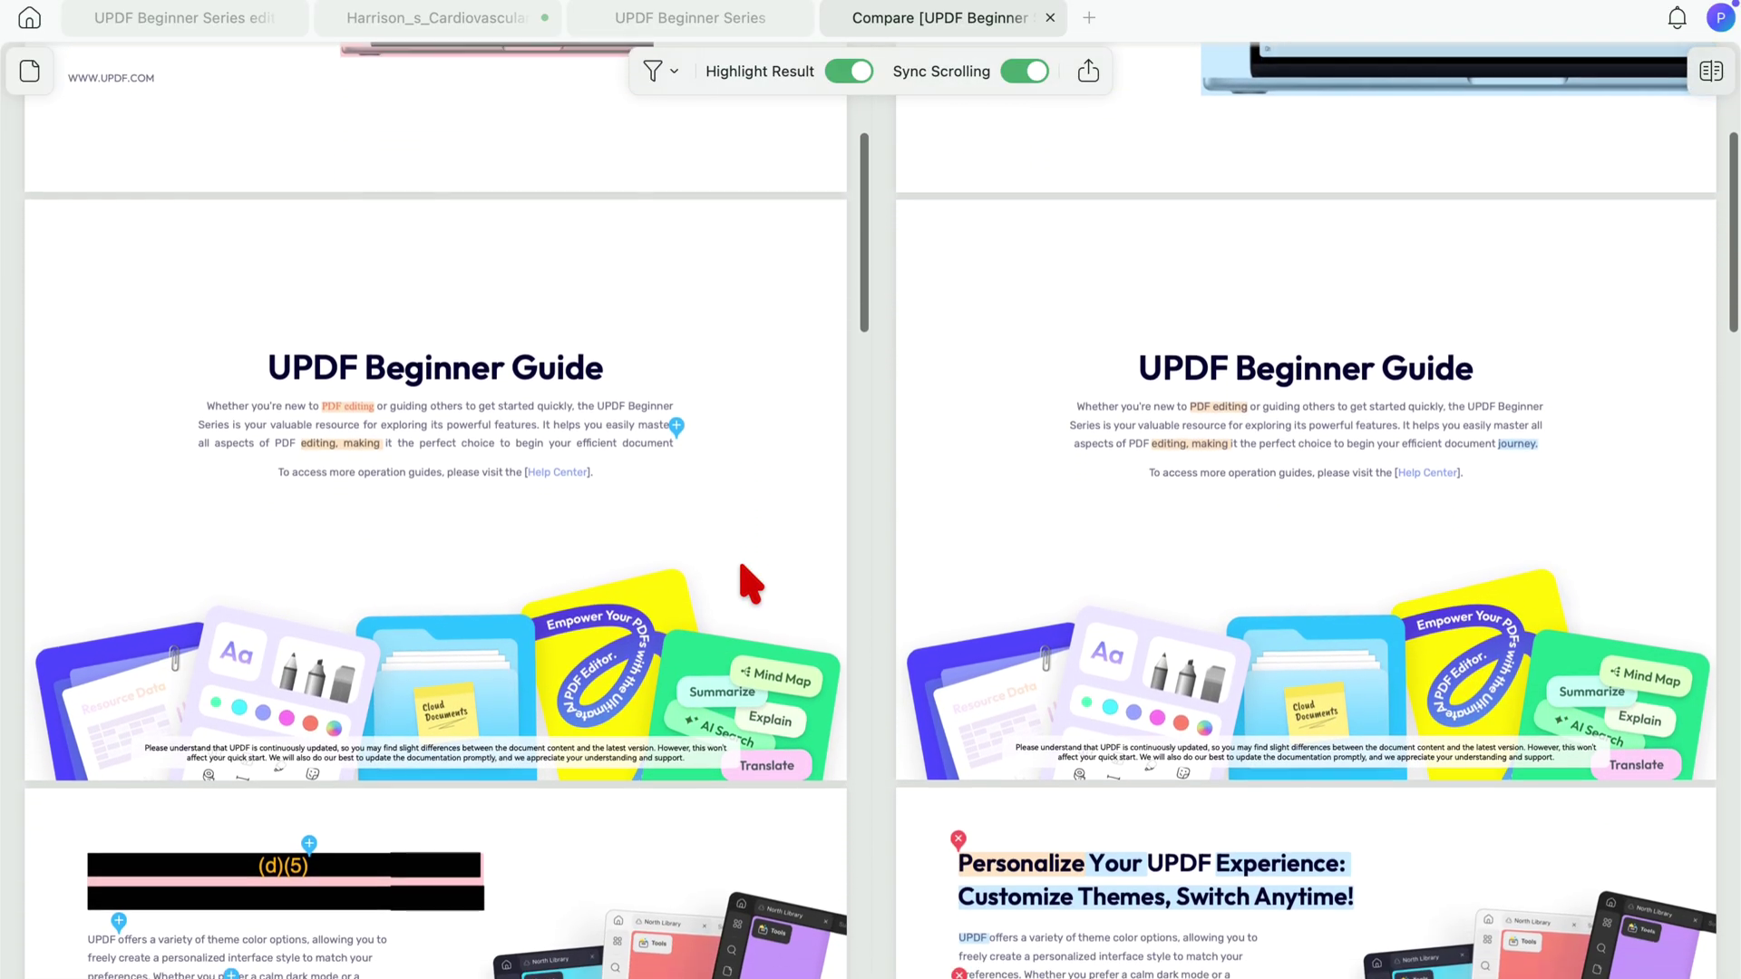
scroll(750, 582, down, 1)
scroll(748, 583, down, 1)
scroll(748, 582, down, 1)
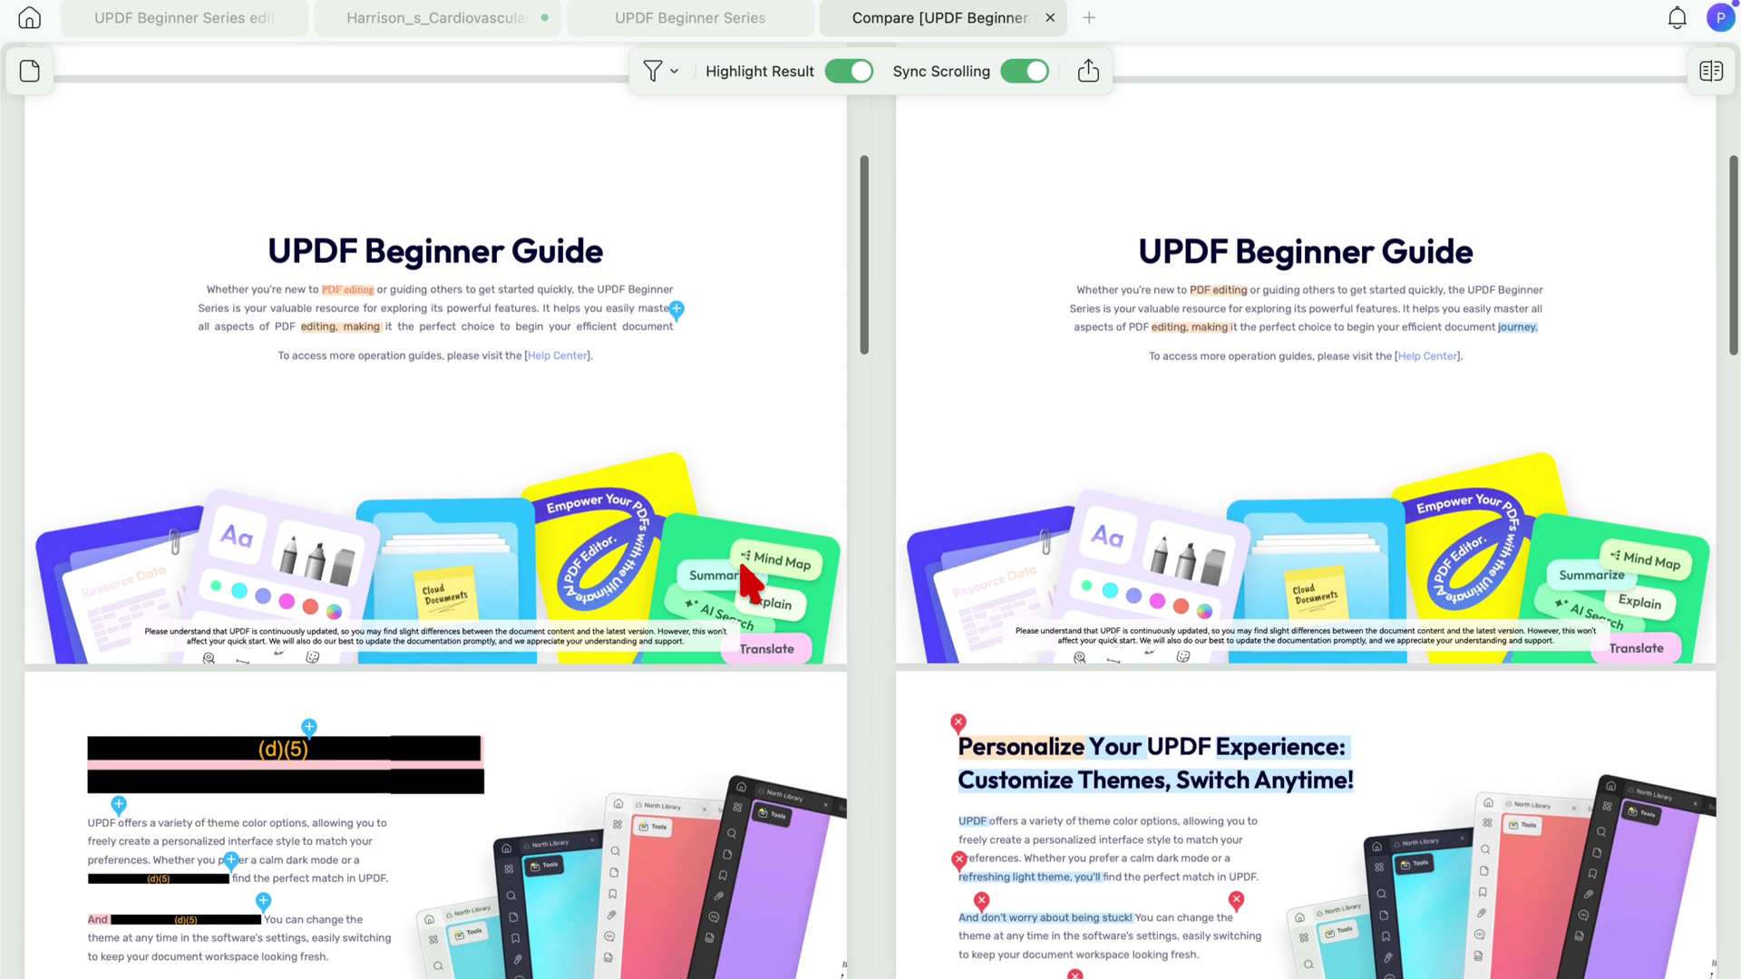
scroll(749, 583, down, 1)
scroll(750, 582, down, 1)
scroll(746, 582, down, 1)
scroll(746, 582, down, 1)
scroll(747, 583, down, 1)
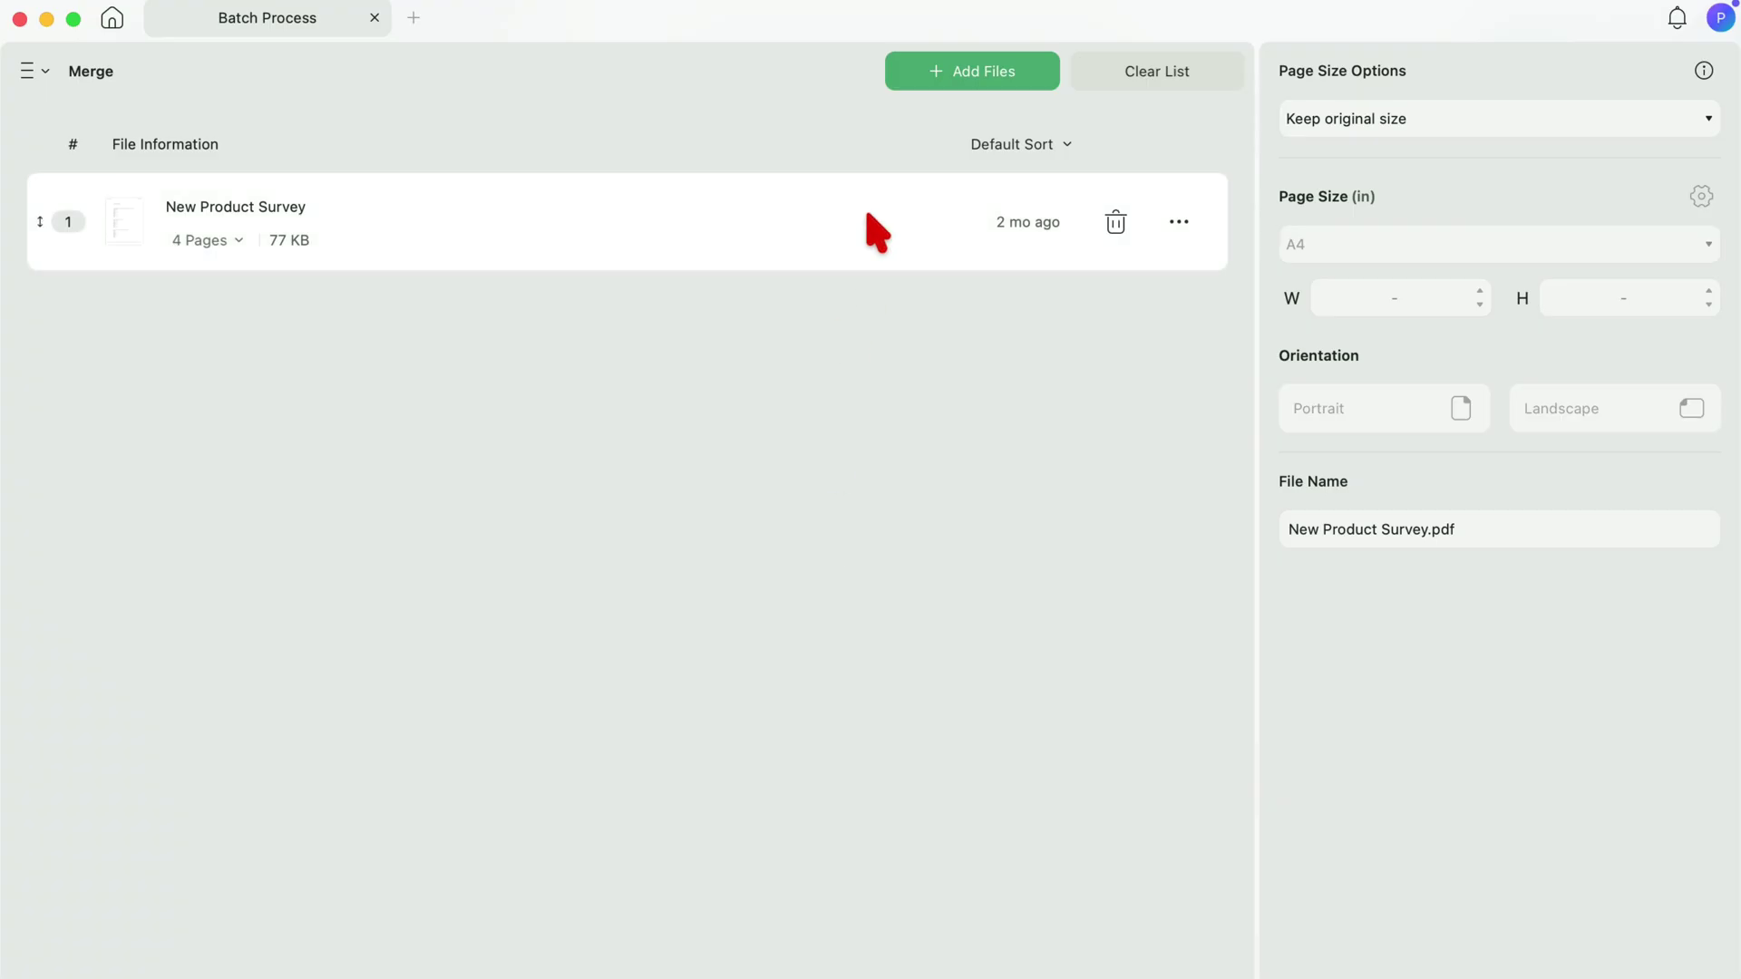
Step: Add the keetanet whitepaper and DaVinci guide to the merge list, moving keetanet last
click(954, 74)
click(944, 124)
click(676, 570)
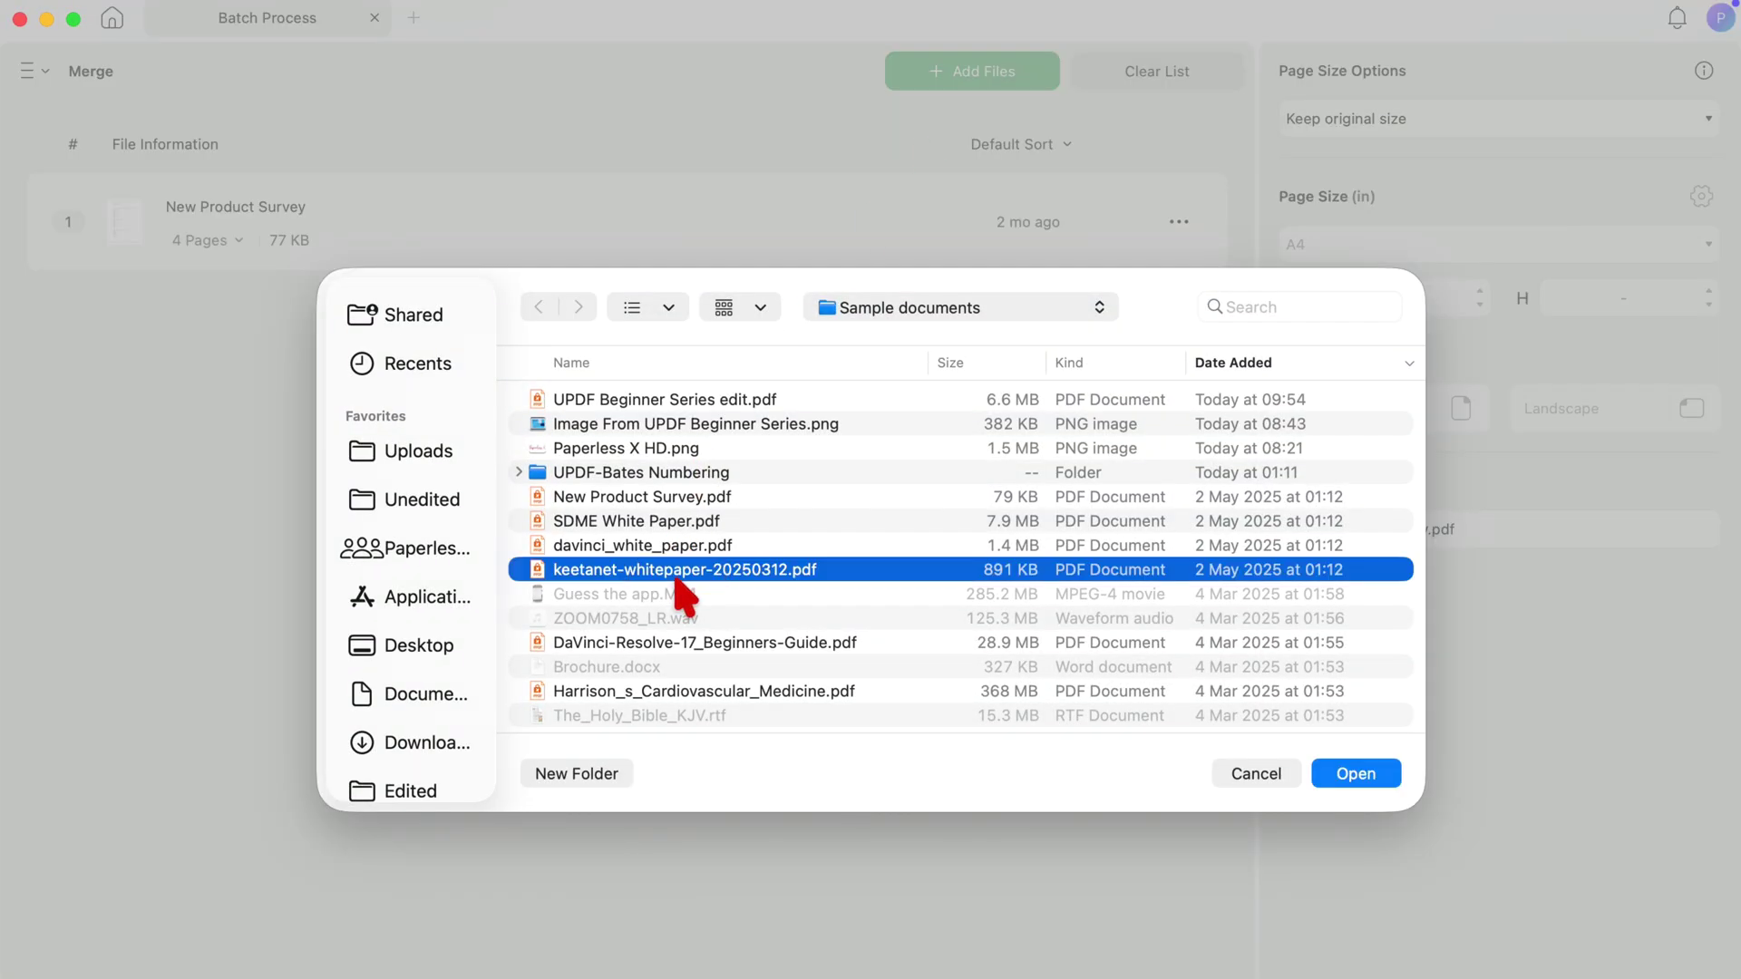
super+click(956, 642)
click(1357, 773)
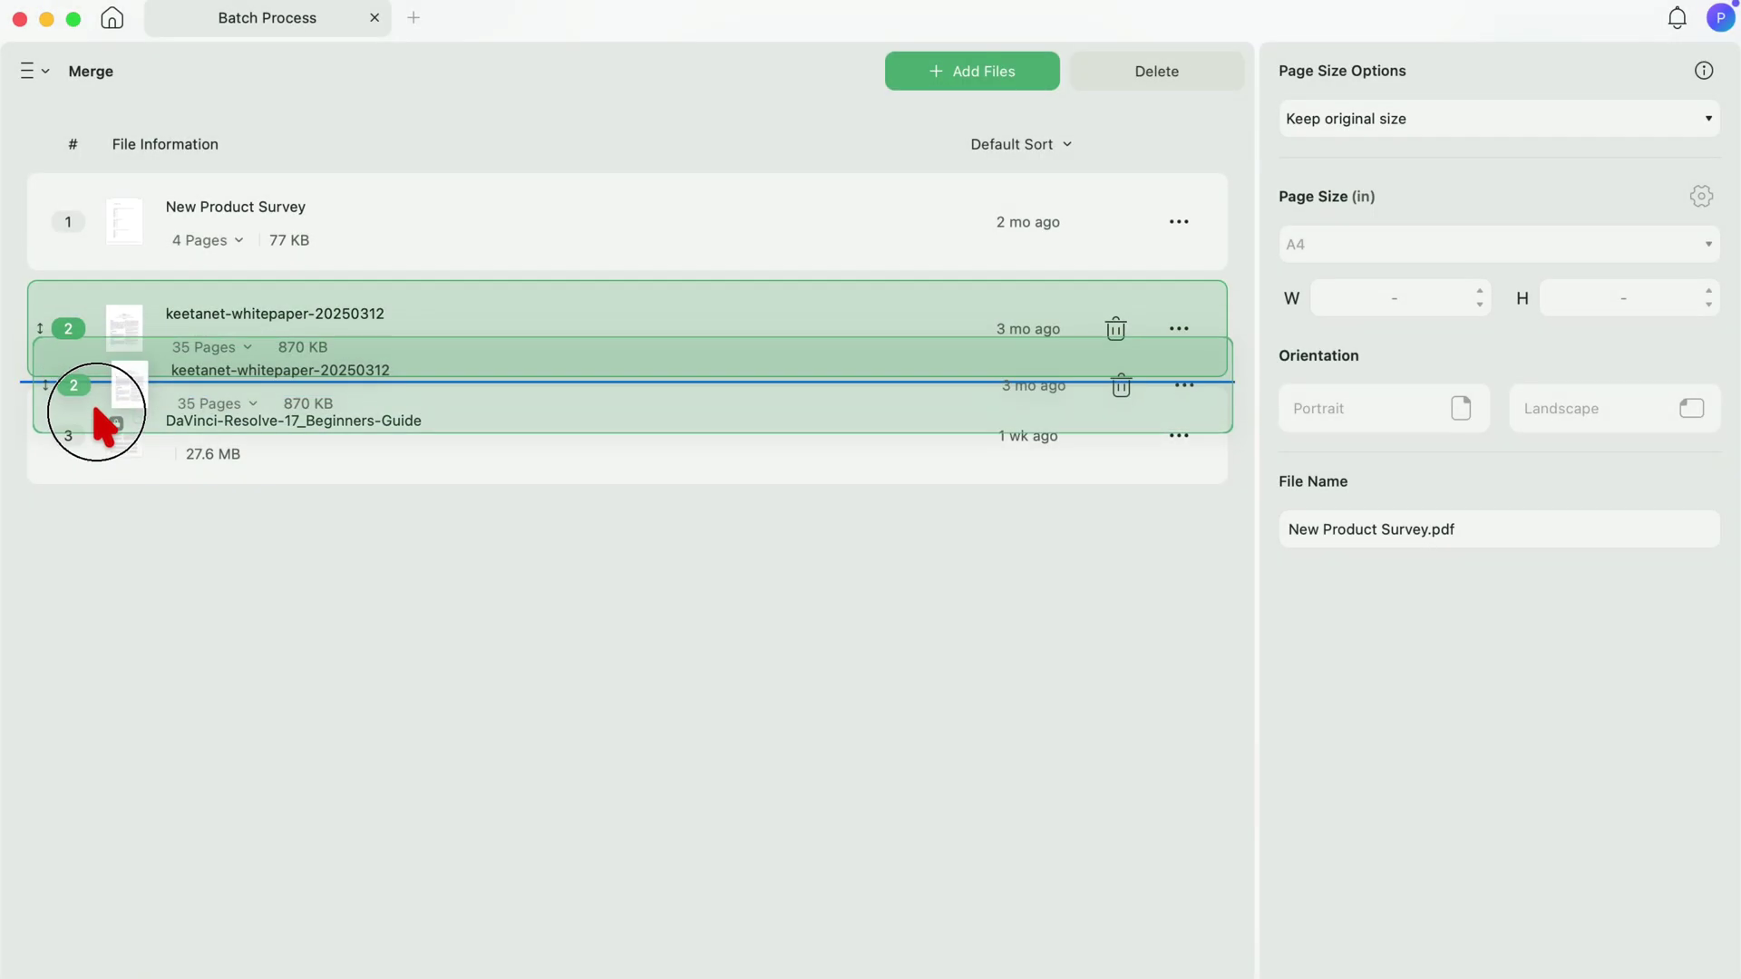
drag(89, 356, 99, 479)
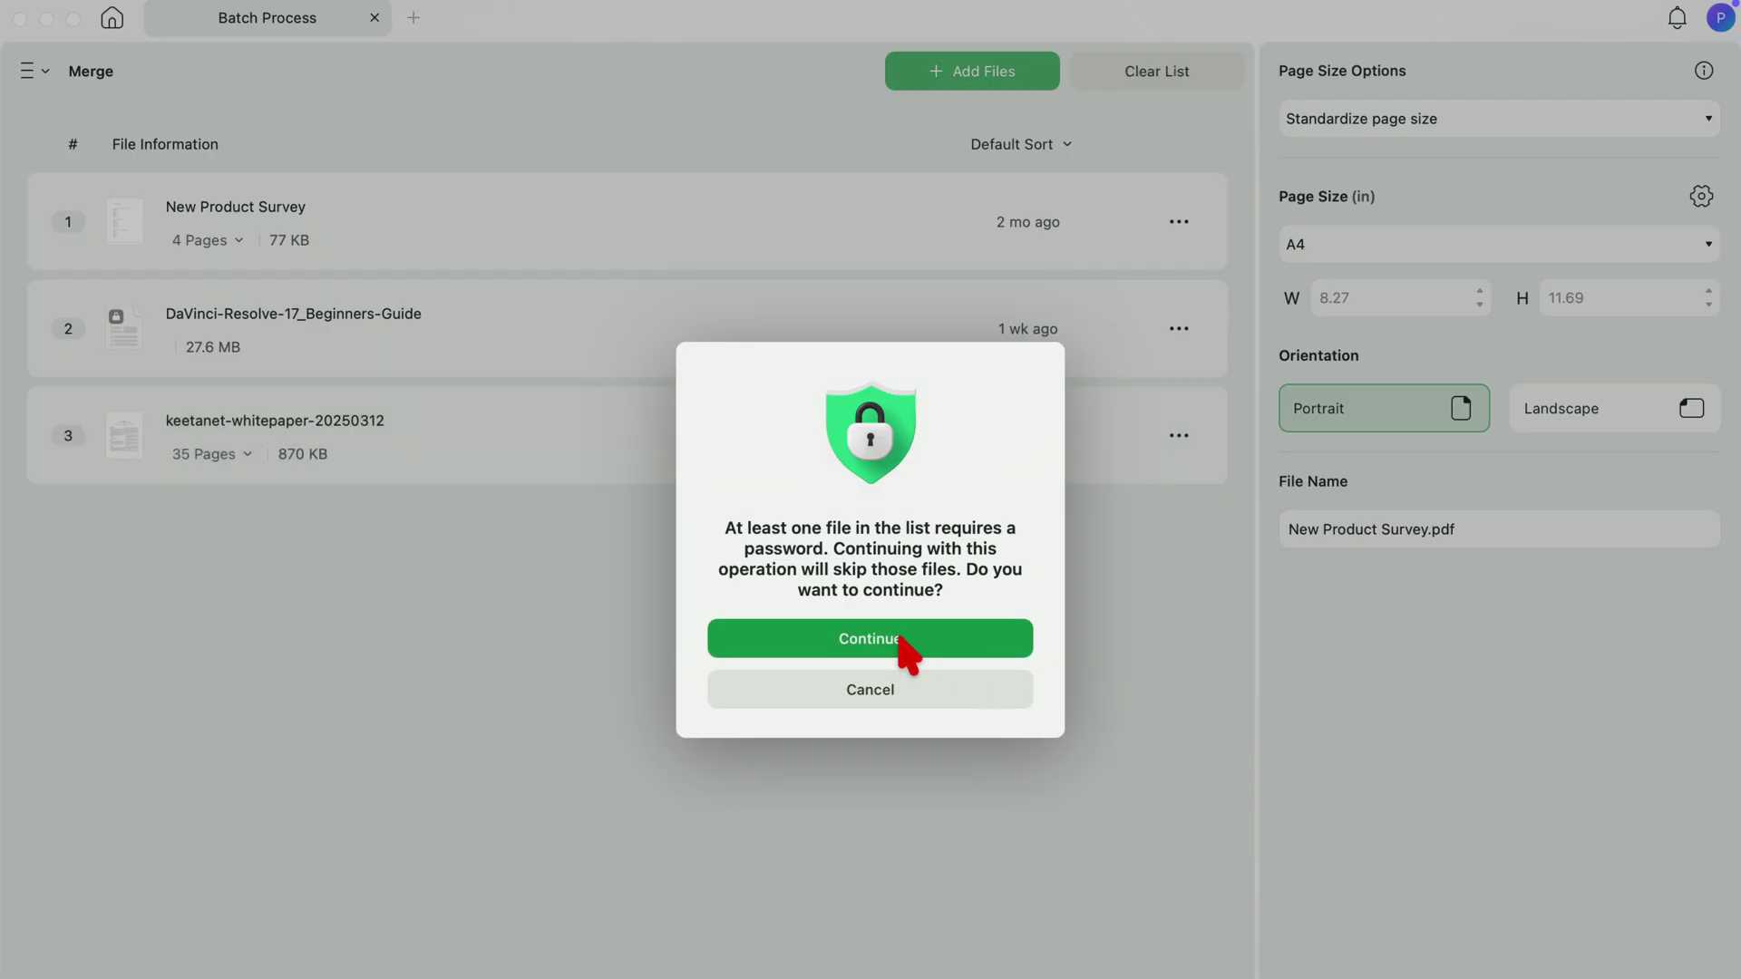
Step: Merge, skipping the locked file, save into the UPDF-Merge folder and check it in Finder
click(903, 640)
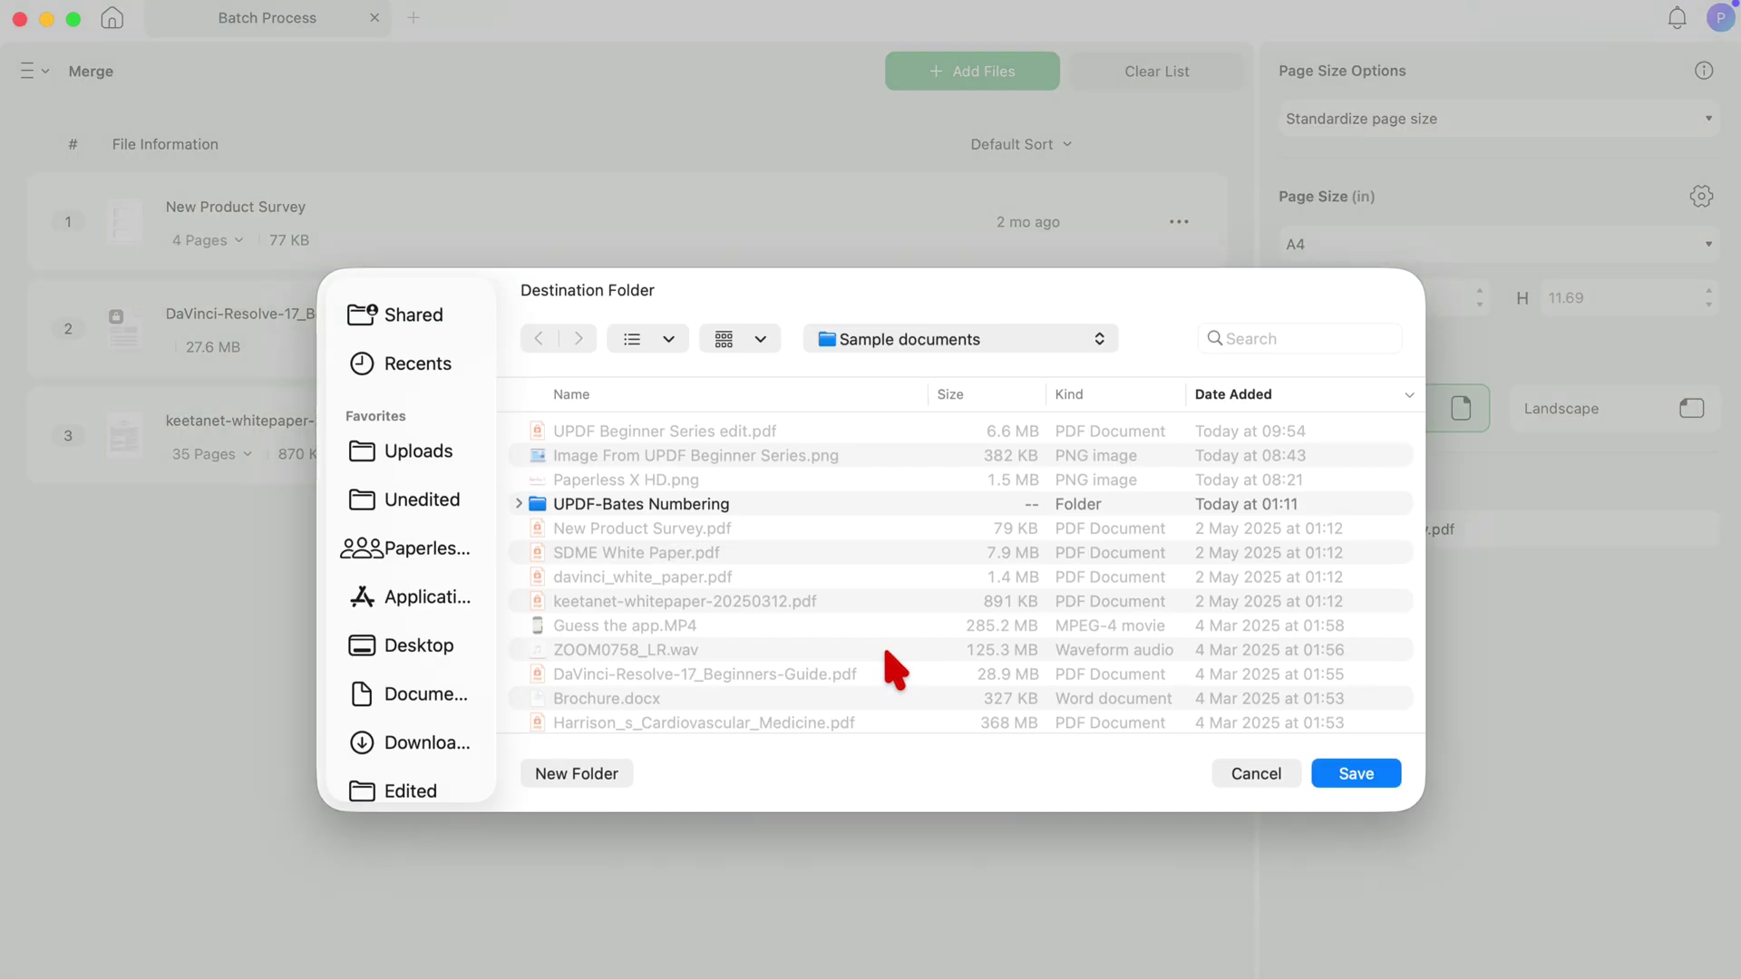
click(1362, 776)
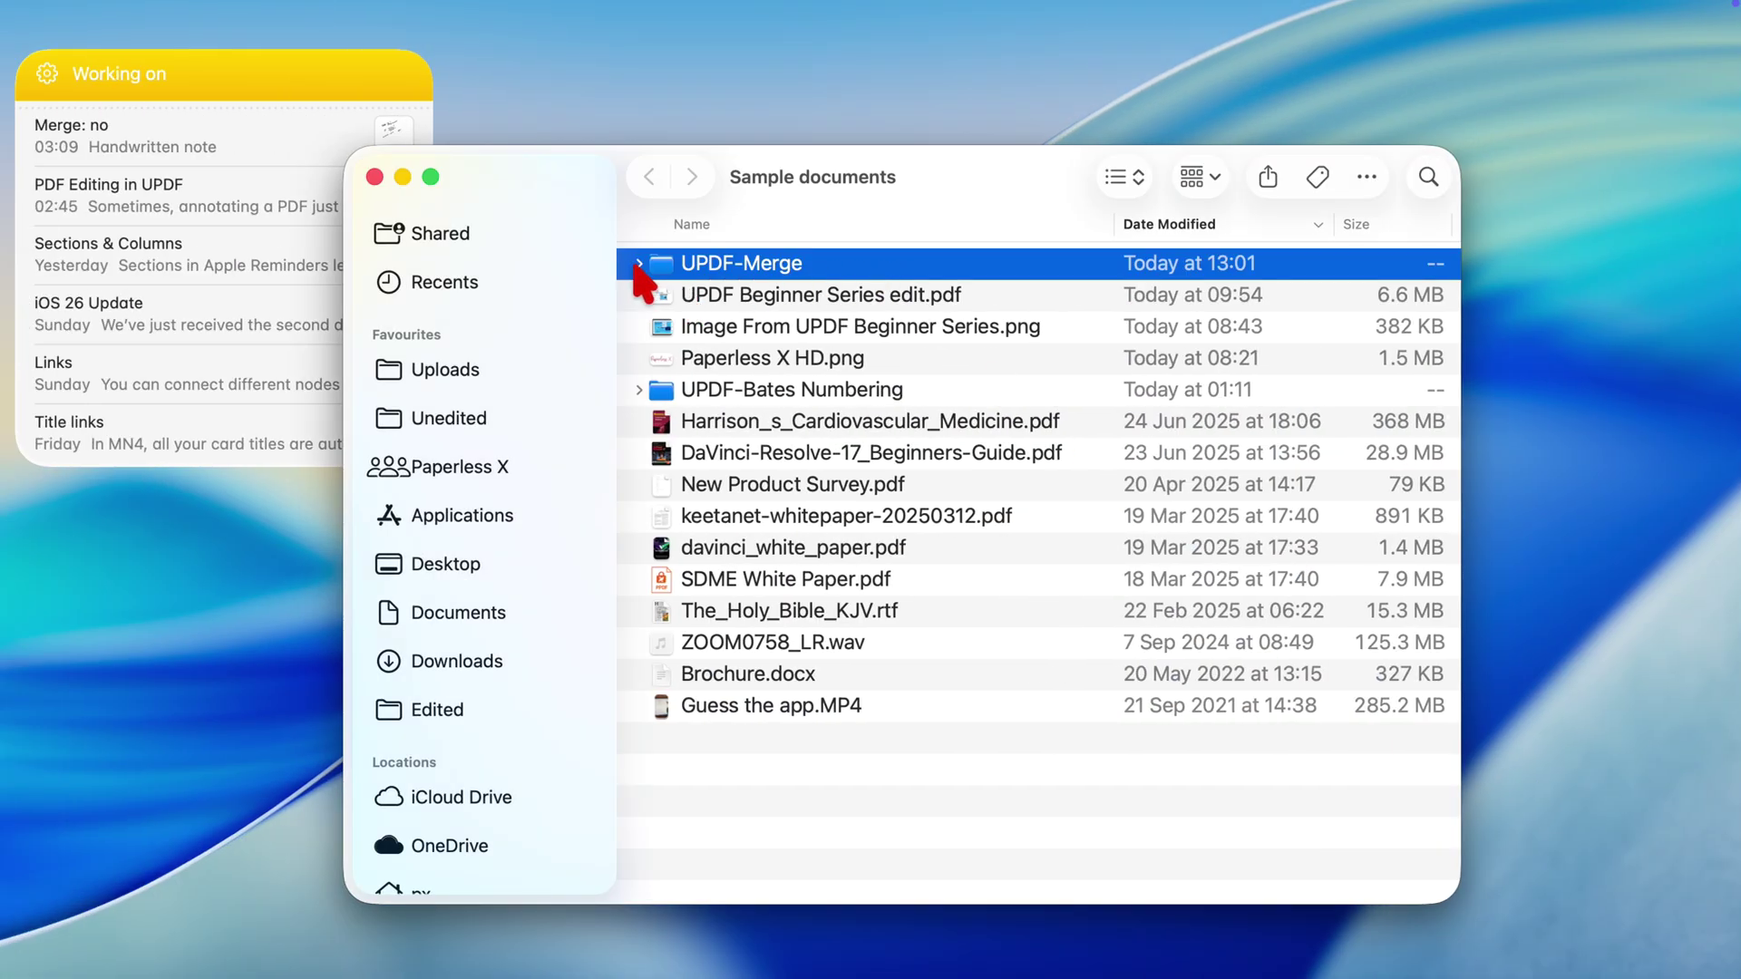
click(638, 264)
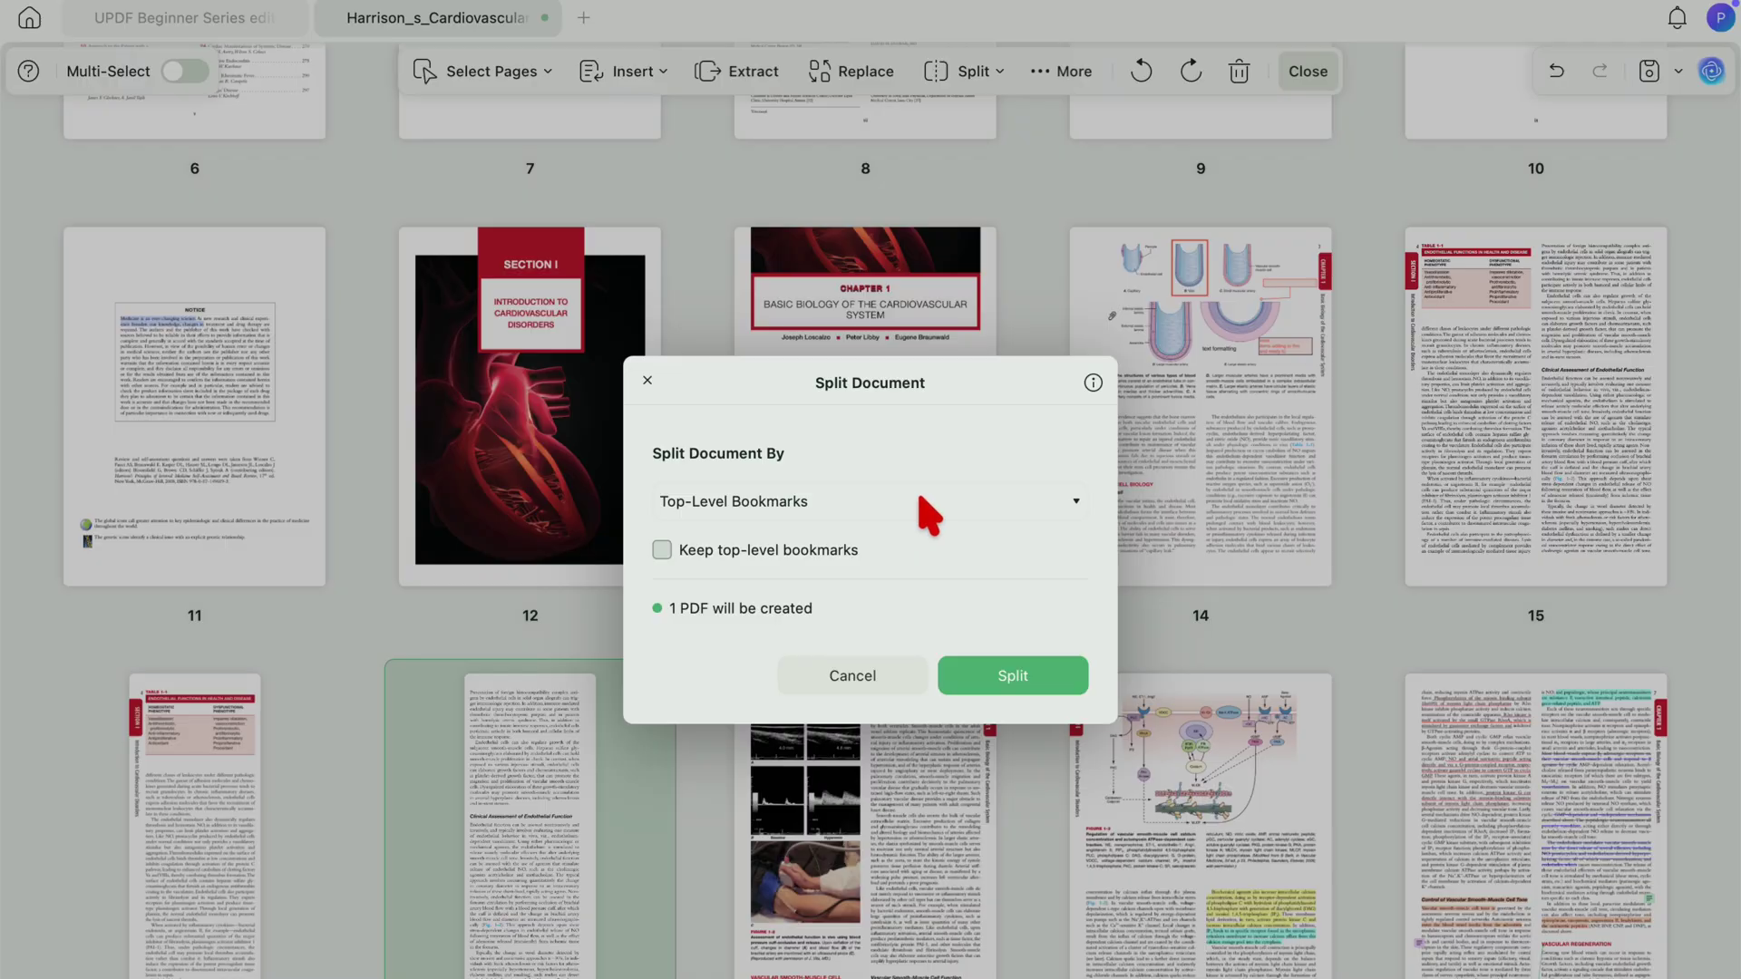
Step: Bring up the split method choices for the textbook
click(928, 515)
click(929, 516)
click(926, 506)
Step: Split by Number of Pages at 90 pages per part and save the eight PDFs to the Sample documents folder
click(833, 571)
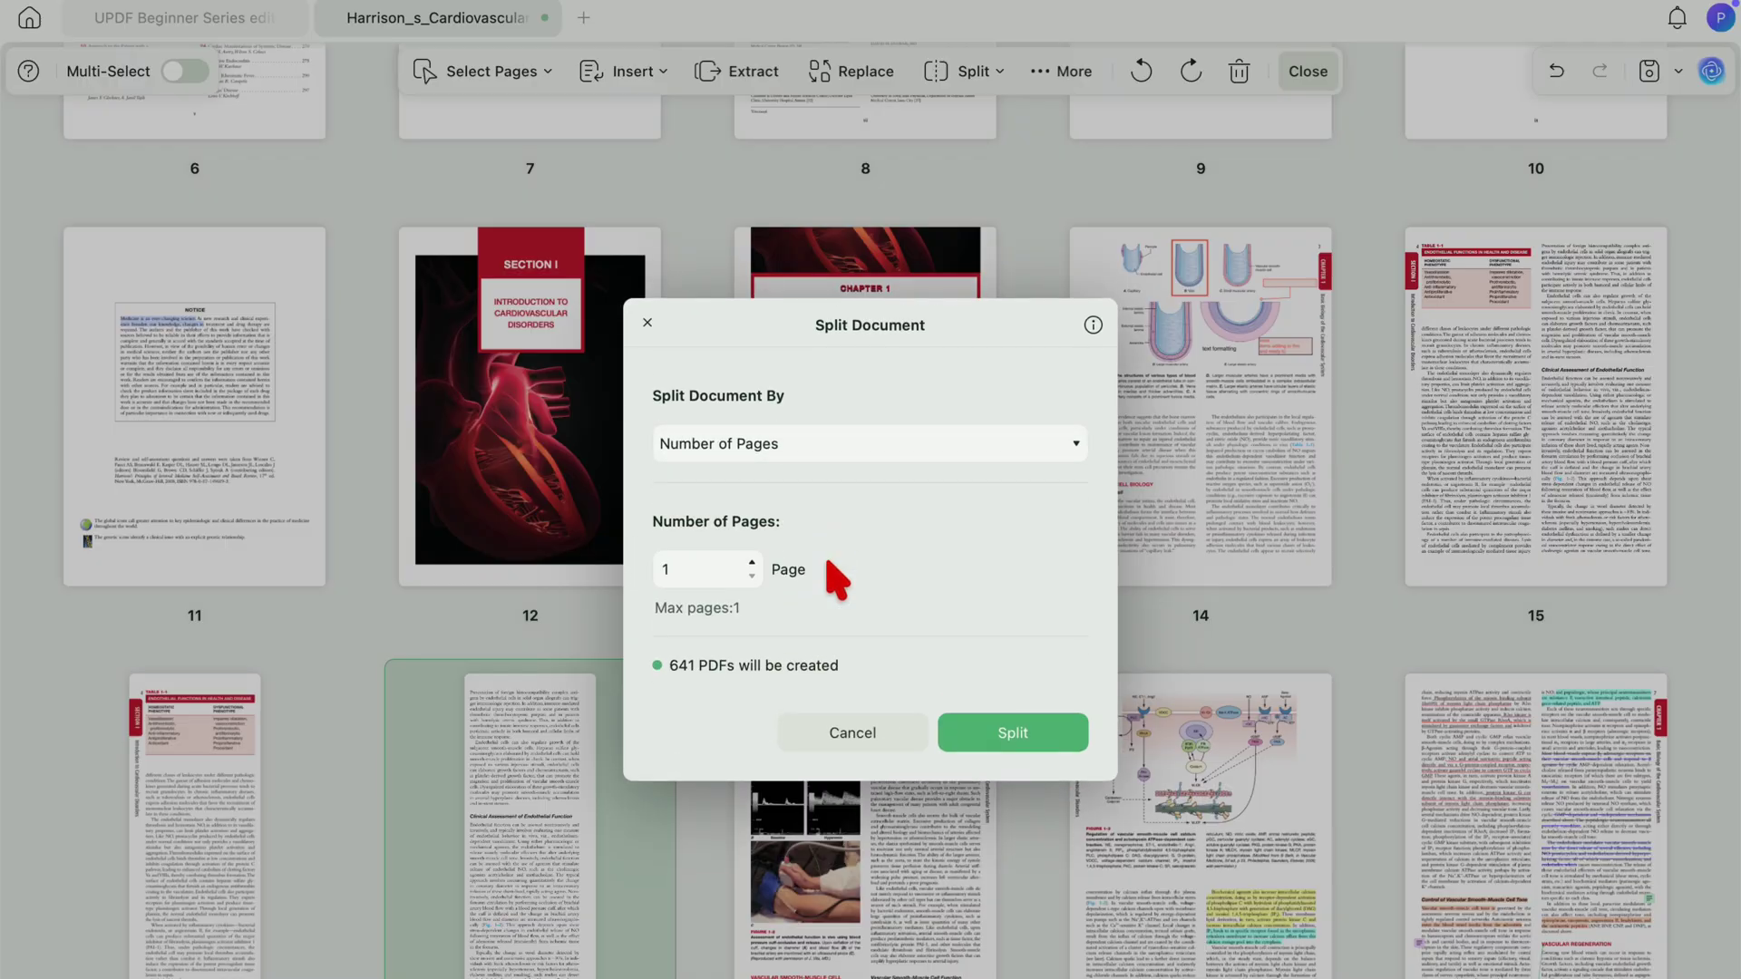
click(749, 563)
click(749, 564)
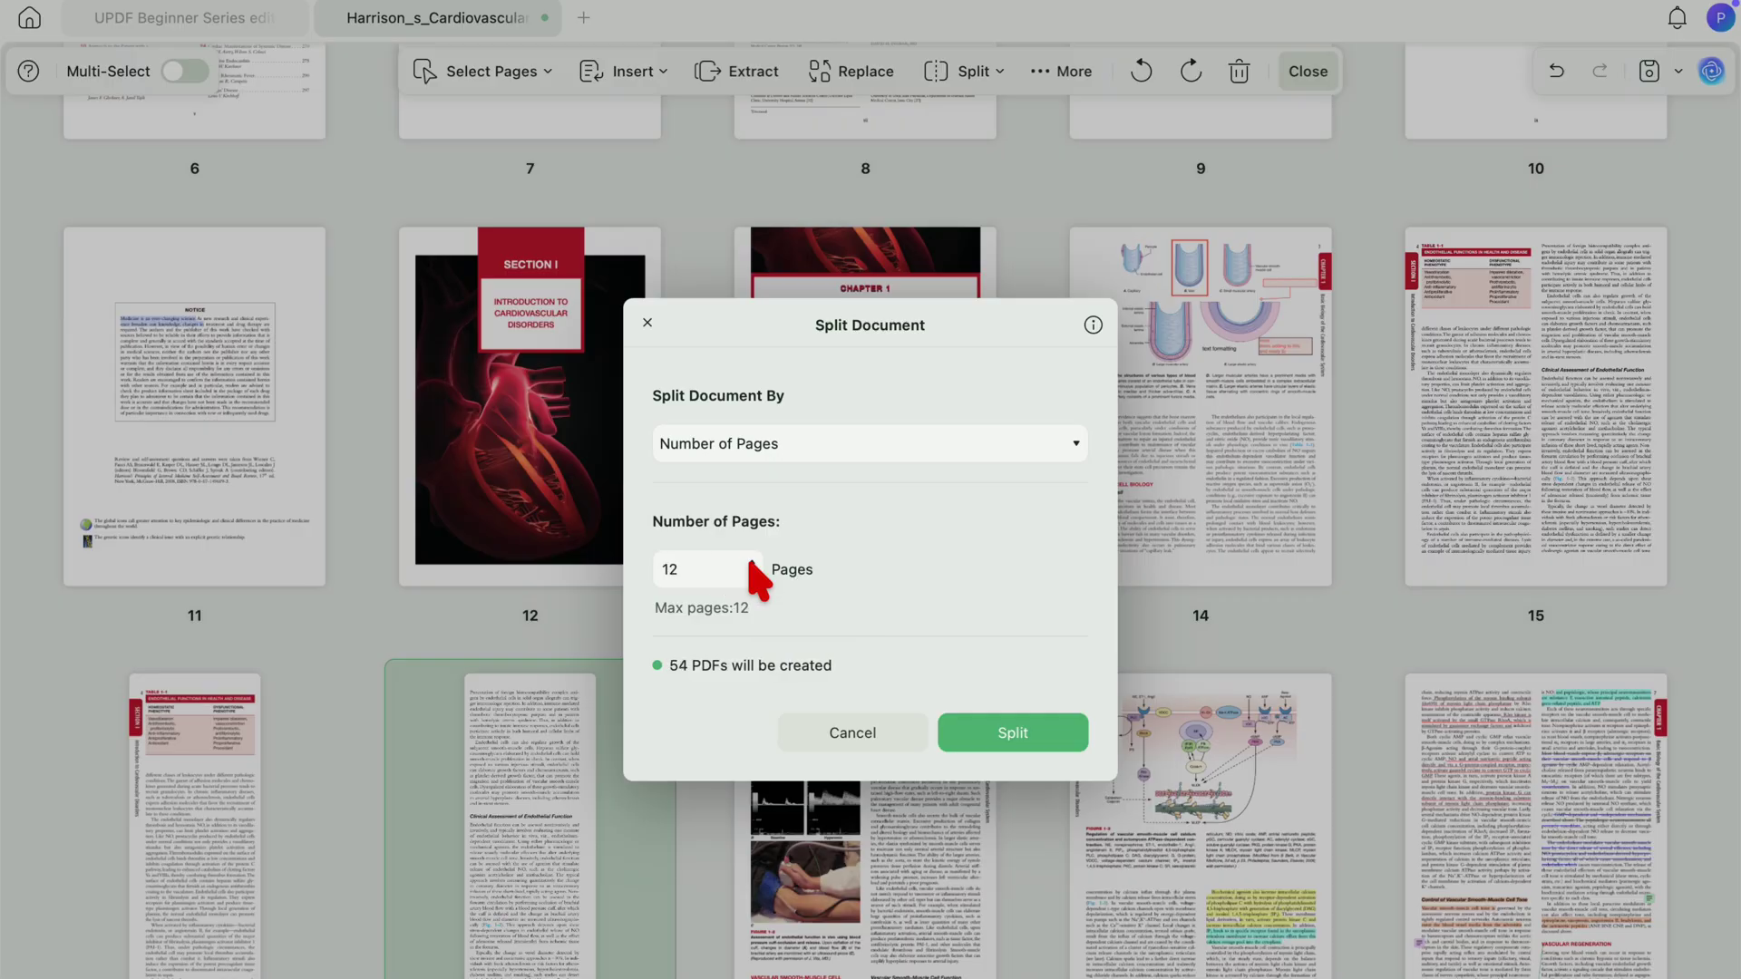
click(750, 562)
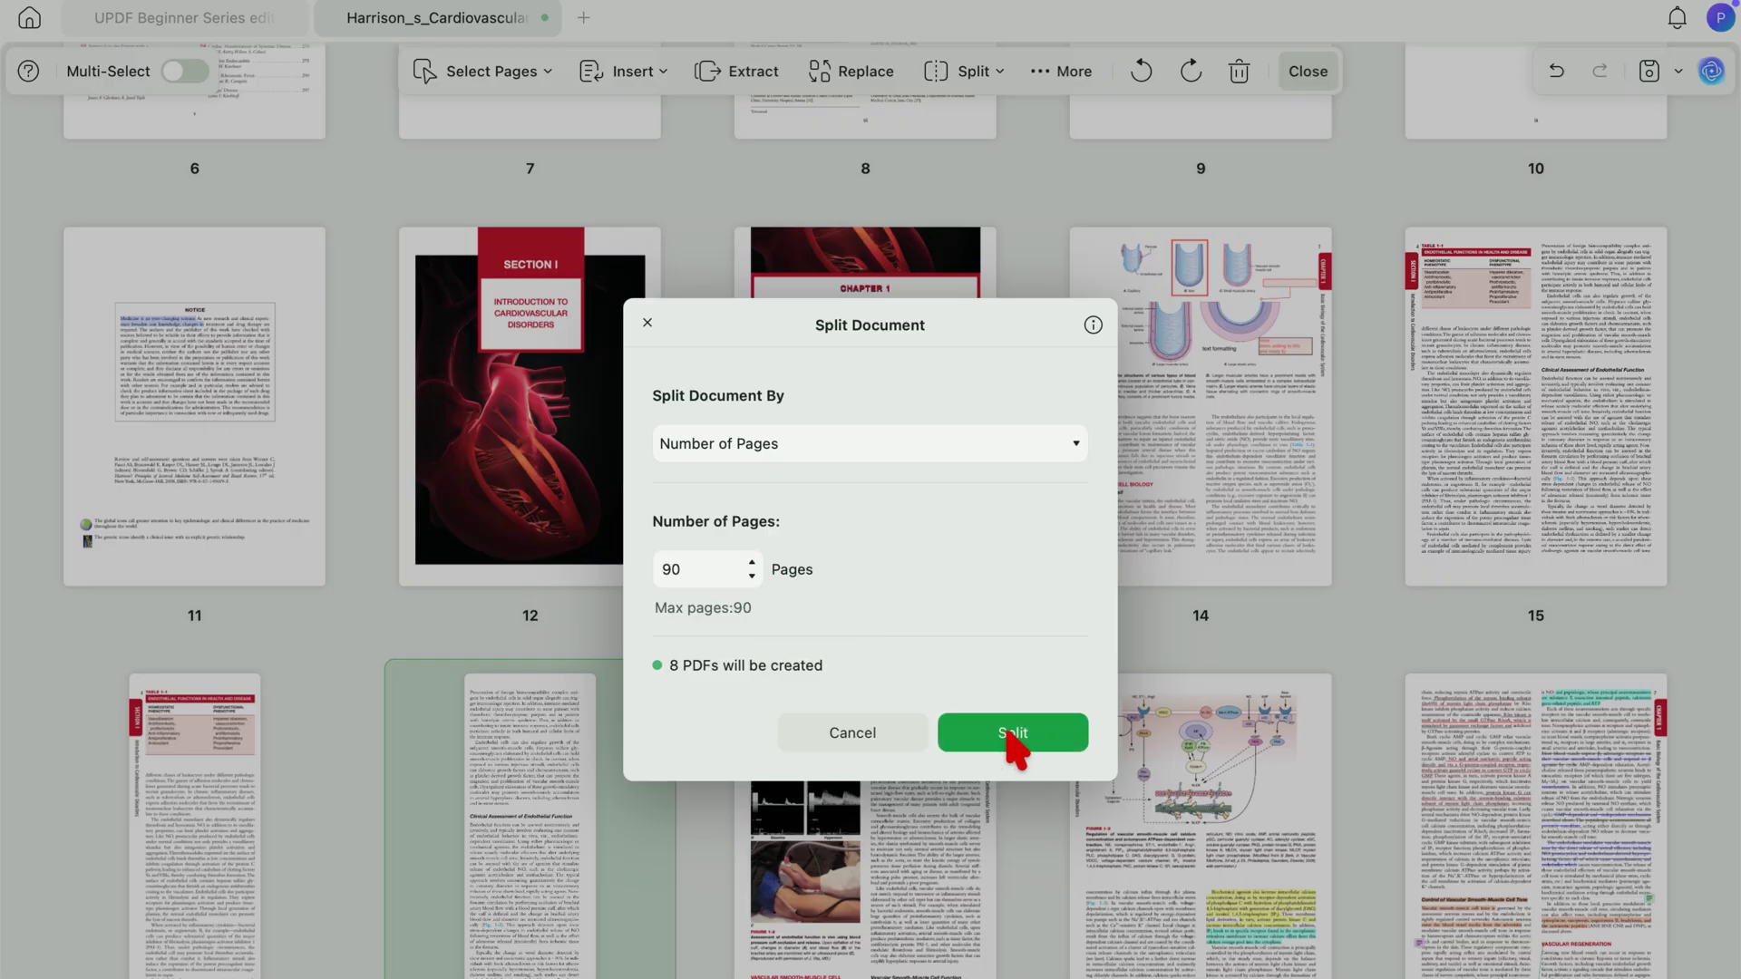
click(1007, 732)
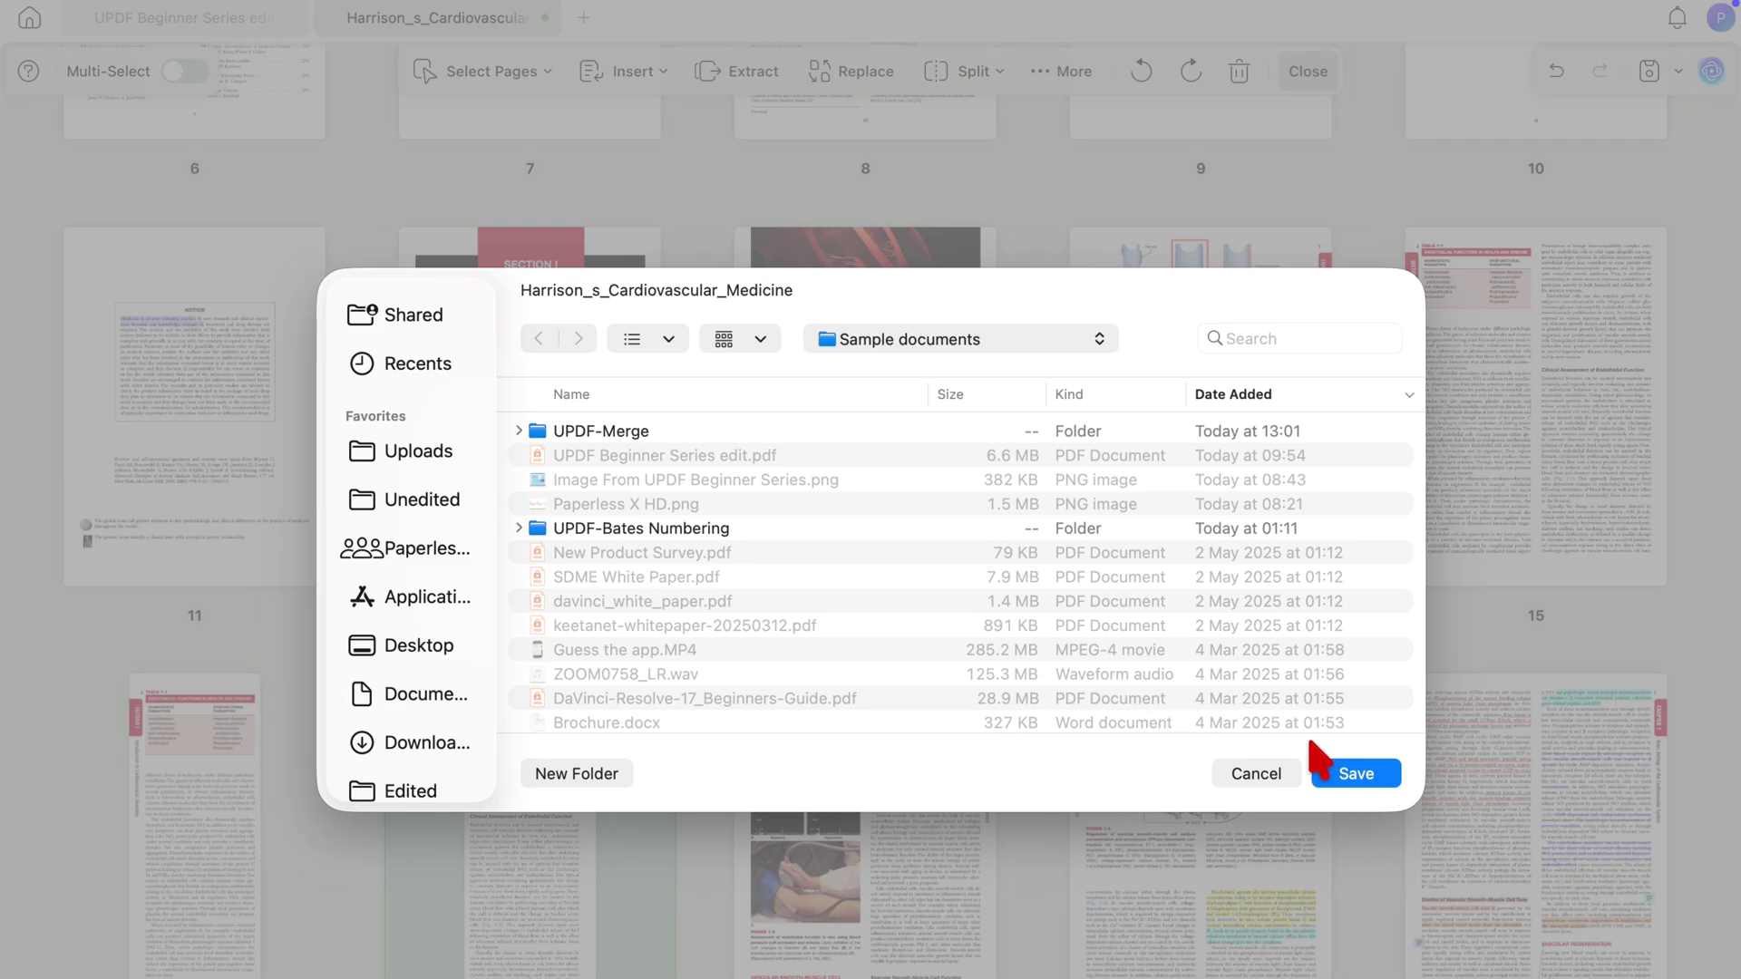
click(1377, 787)
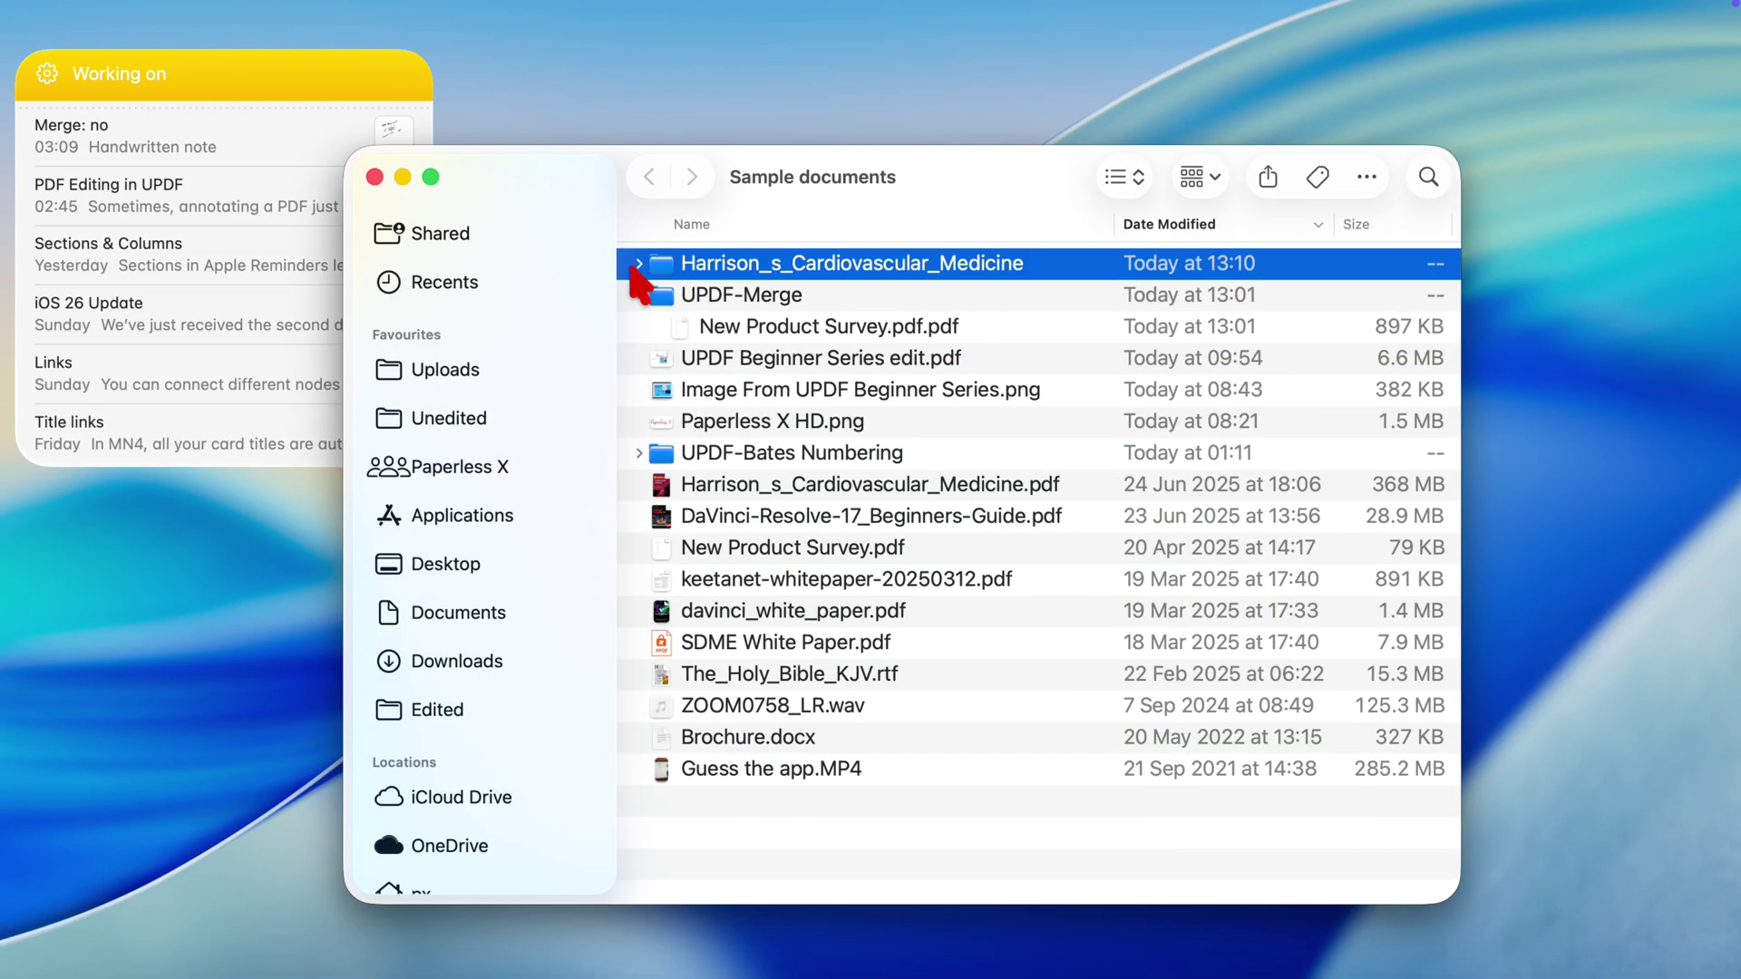
Step: Reveal the split files, then preview Maximum, High, Medium and Low Quality sizes, ending at 75.3 MB
click(636, 266)
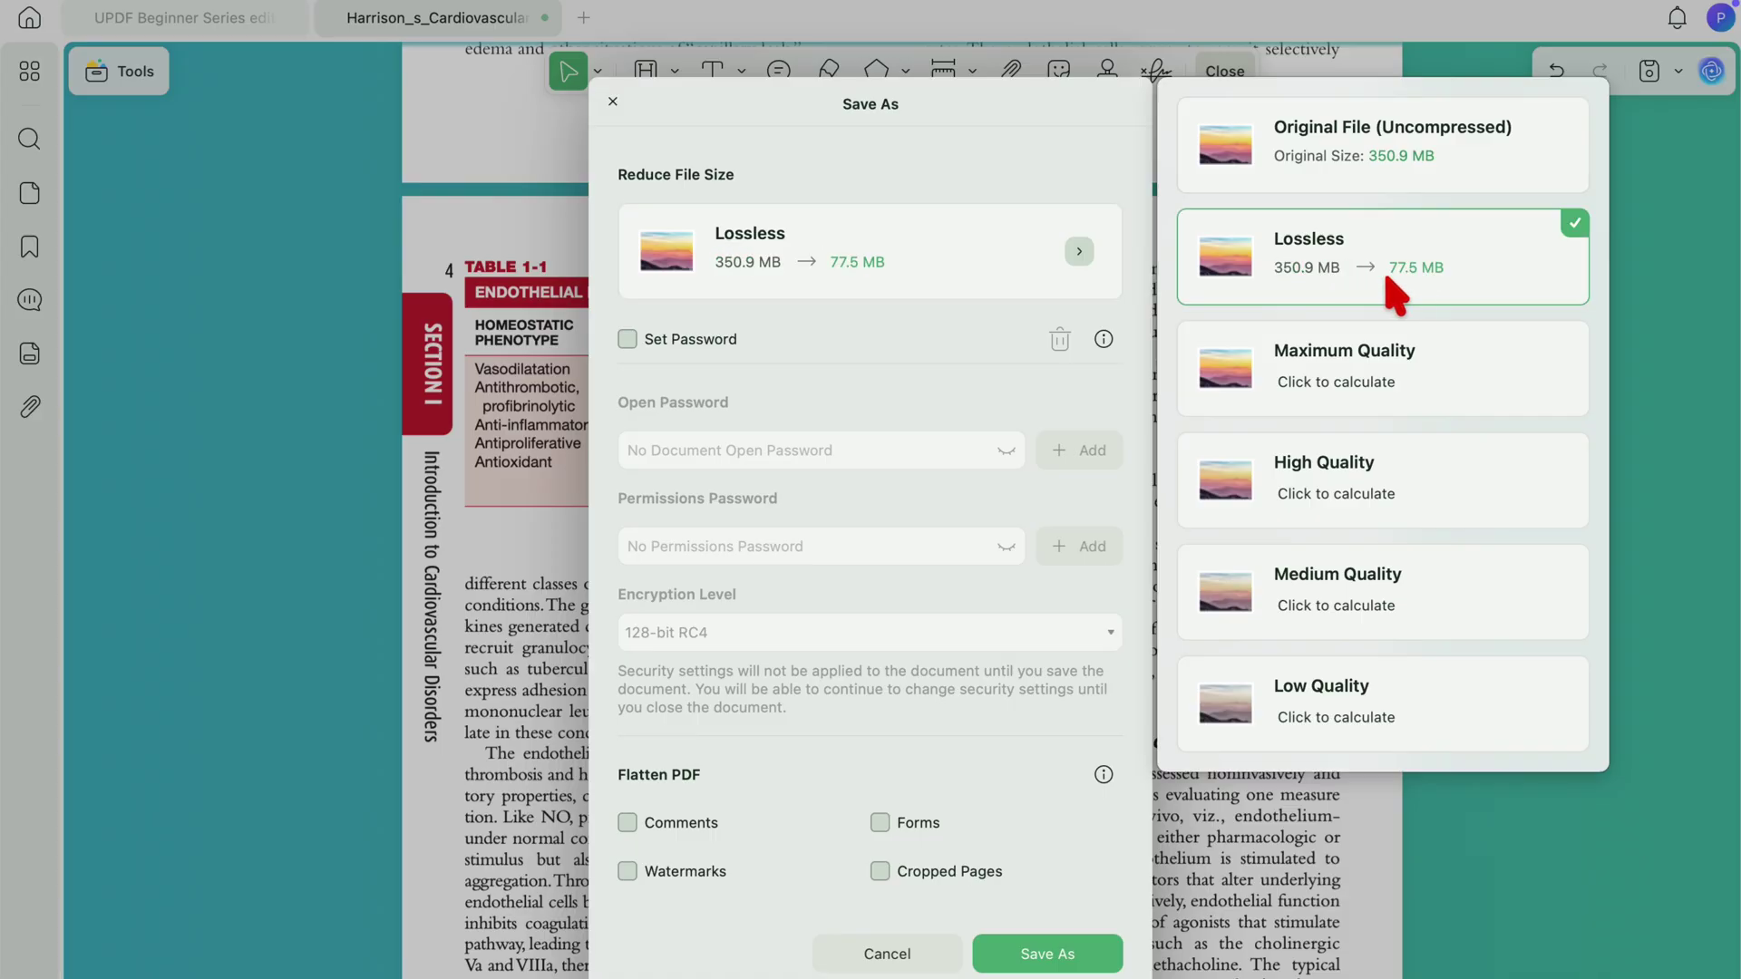
click(1380, 395)
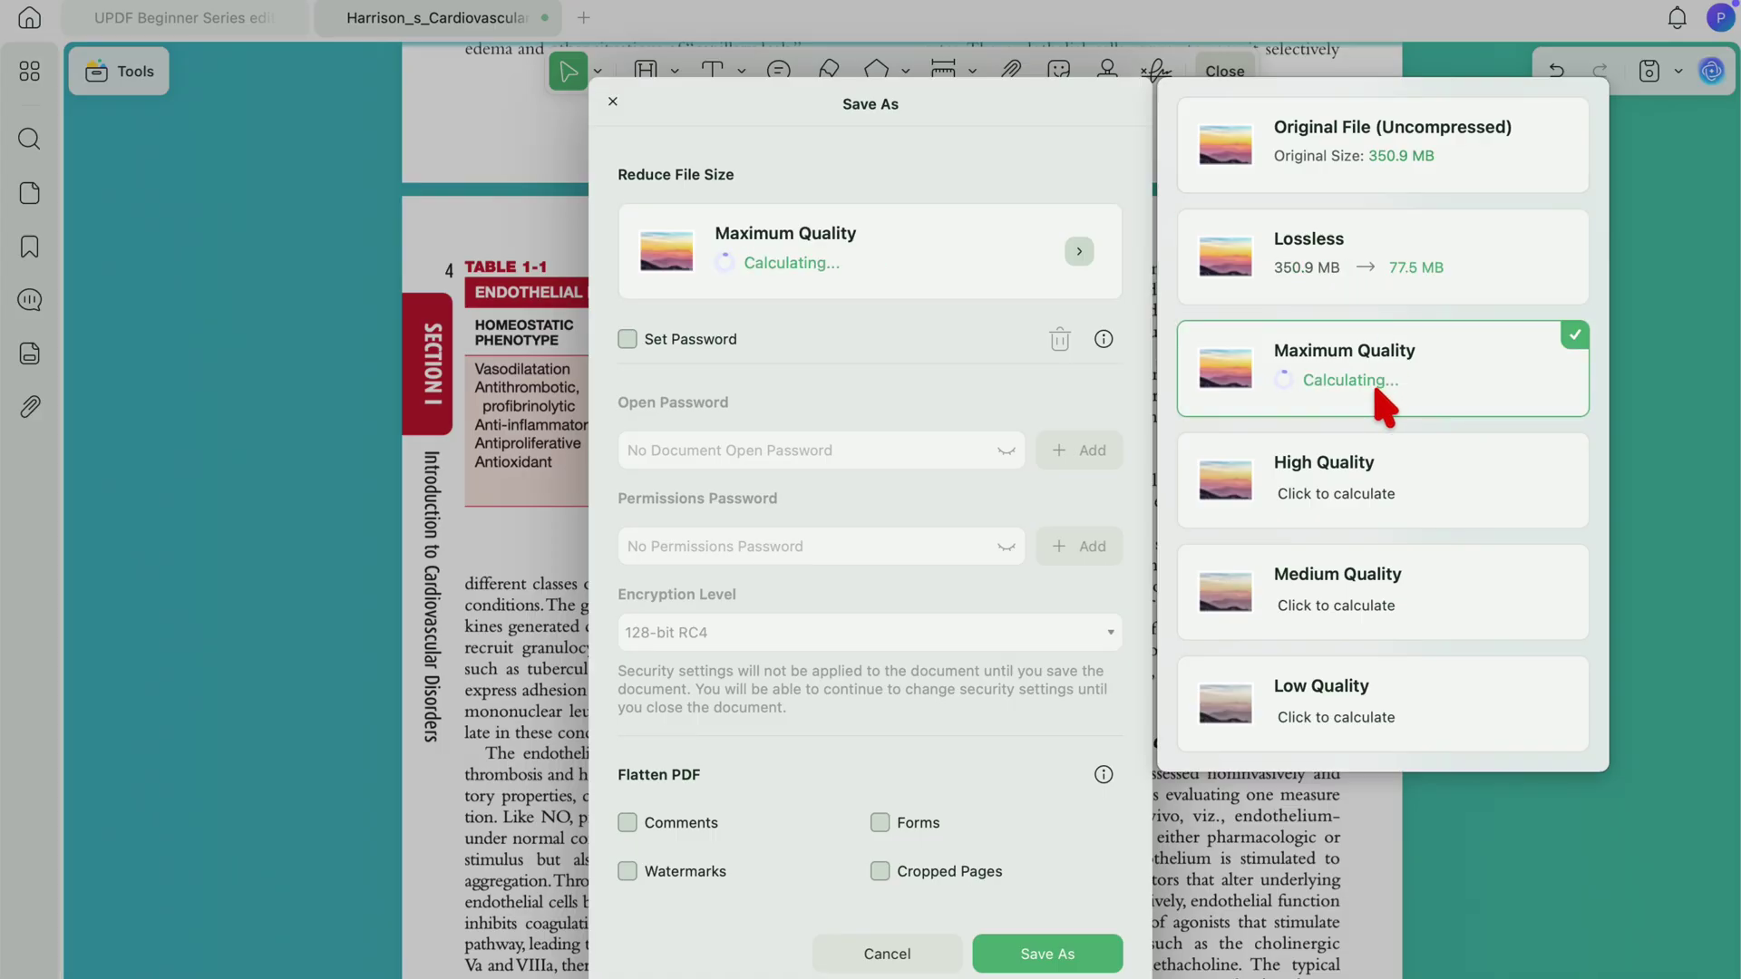
click(1354, 491)
click(1358, 610)
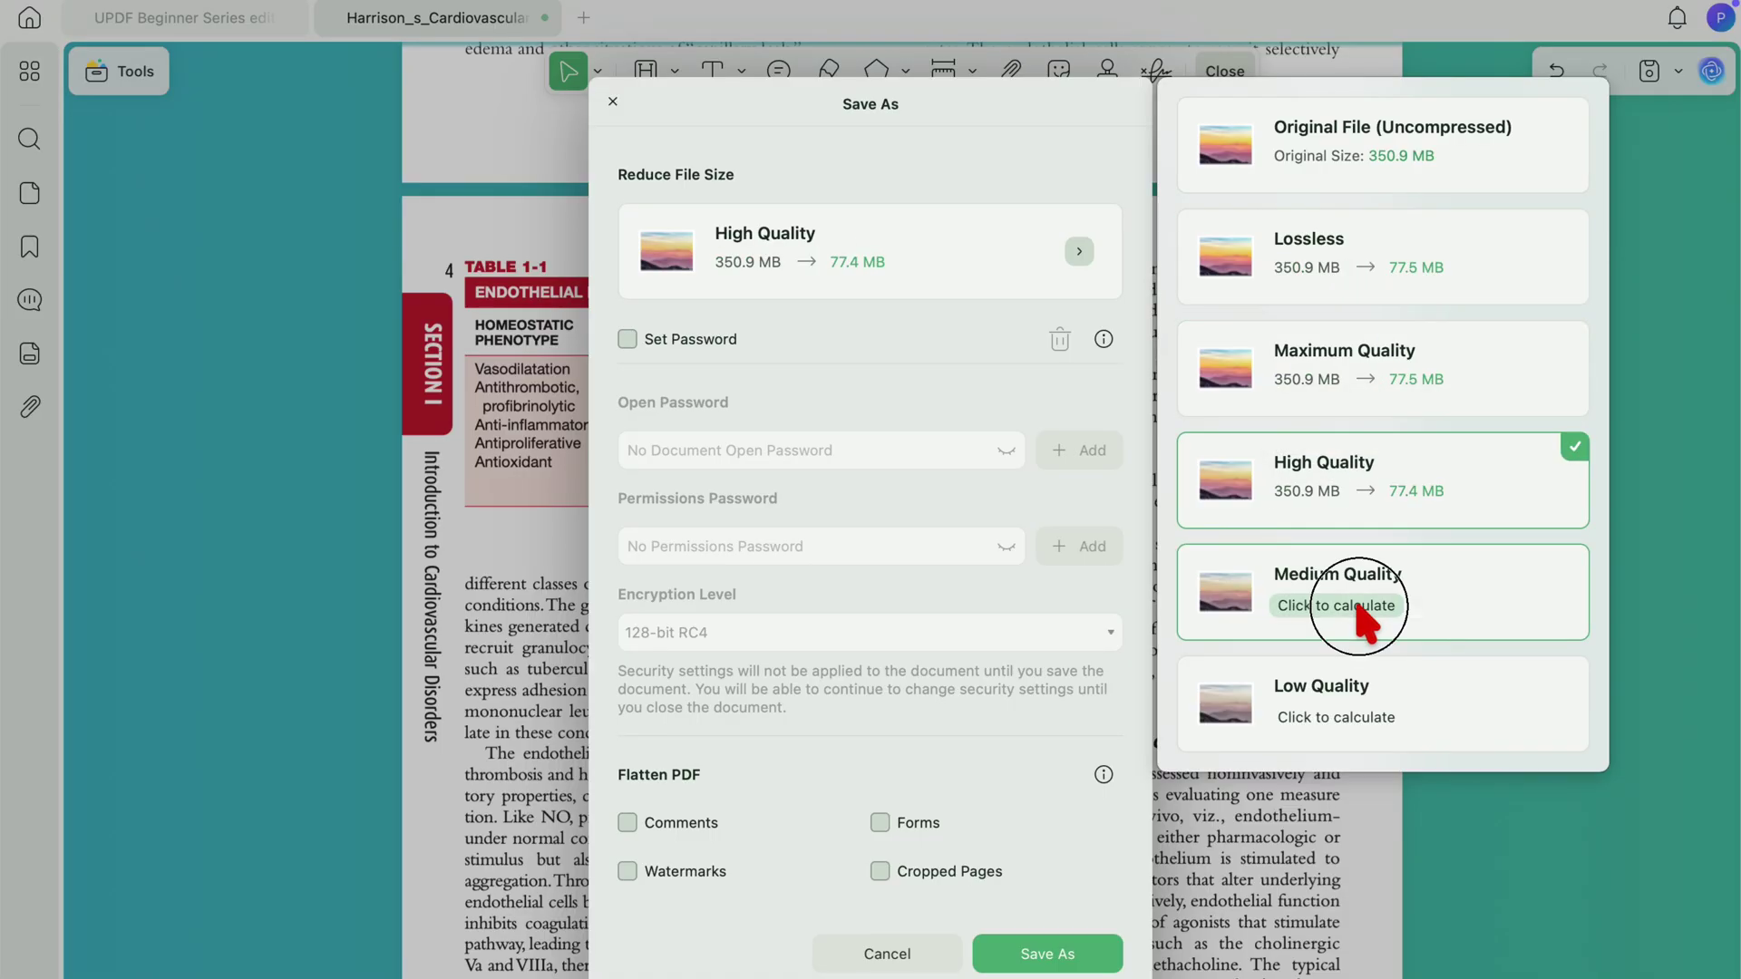
click(1323, 726)
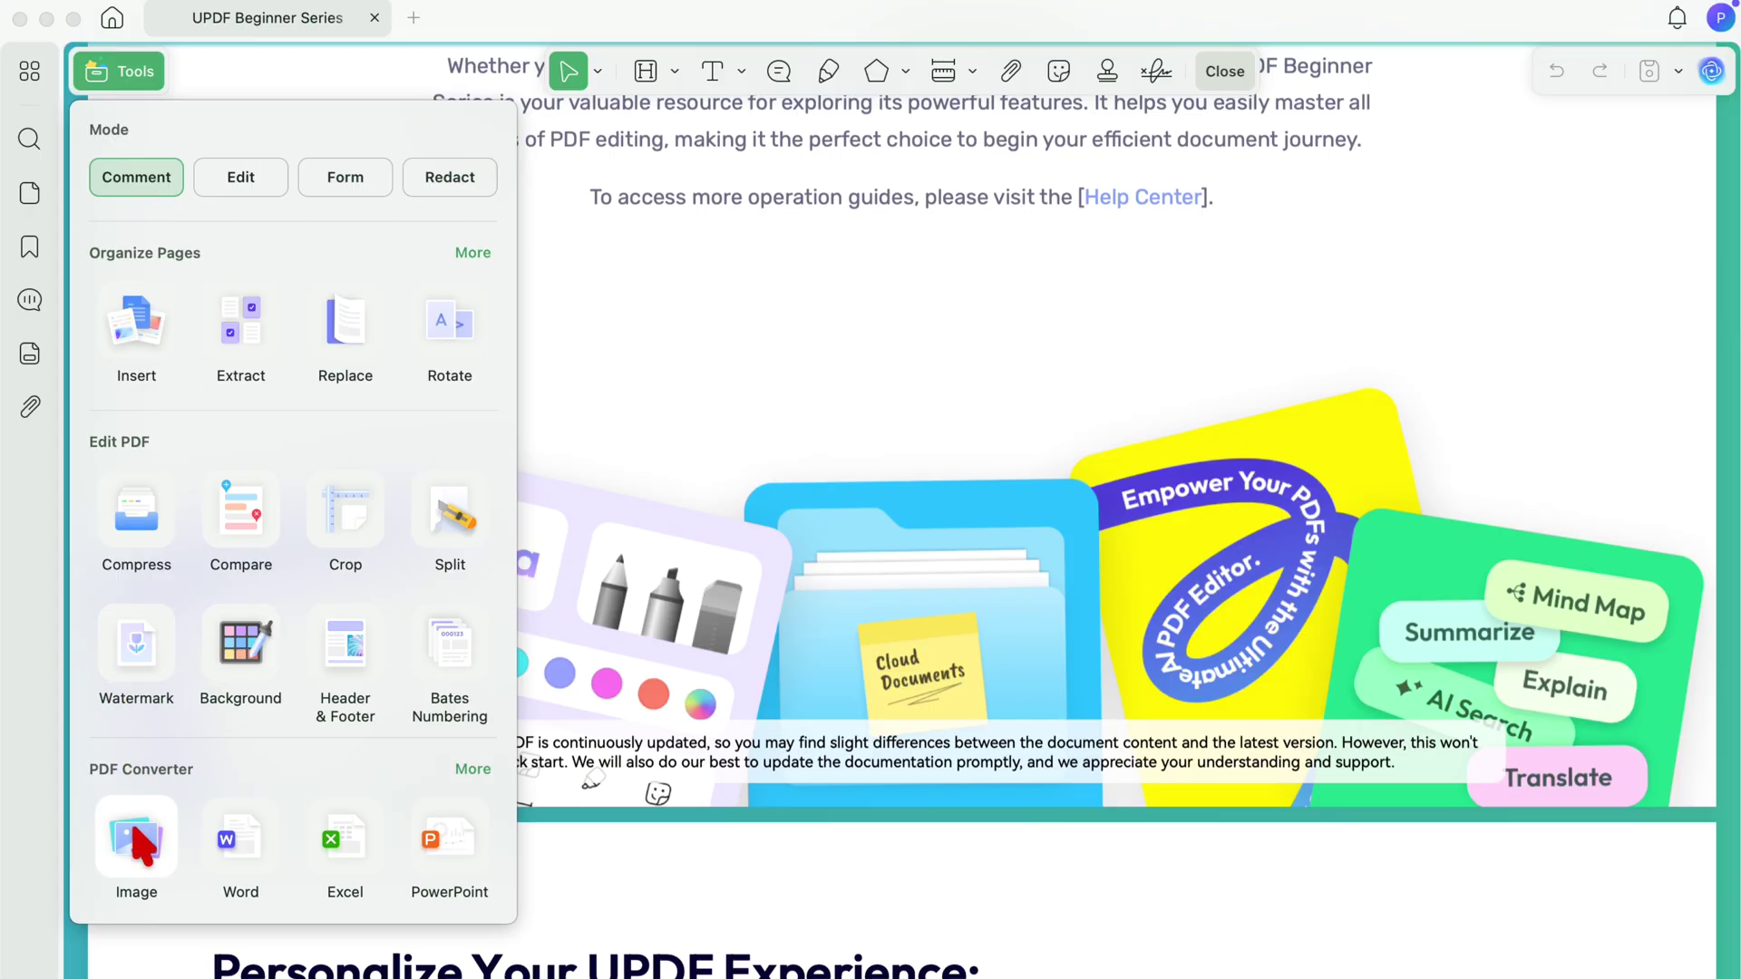
Step: Convert the Beginner Series PDF to Word, save it in the destination folder and open the .docx
click(237, 852)
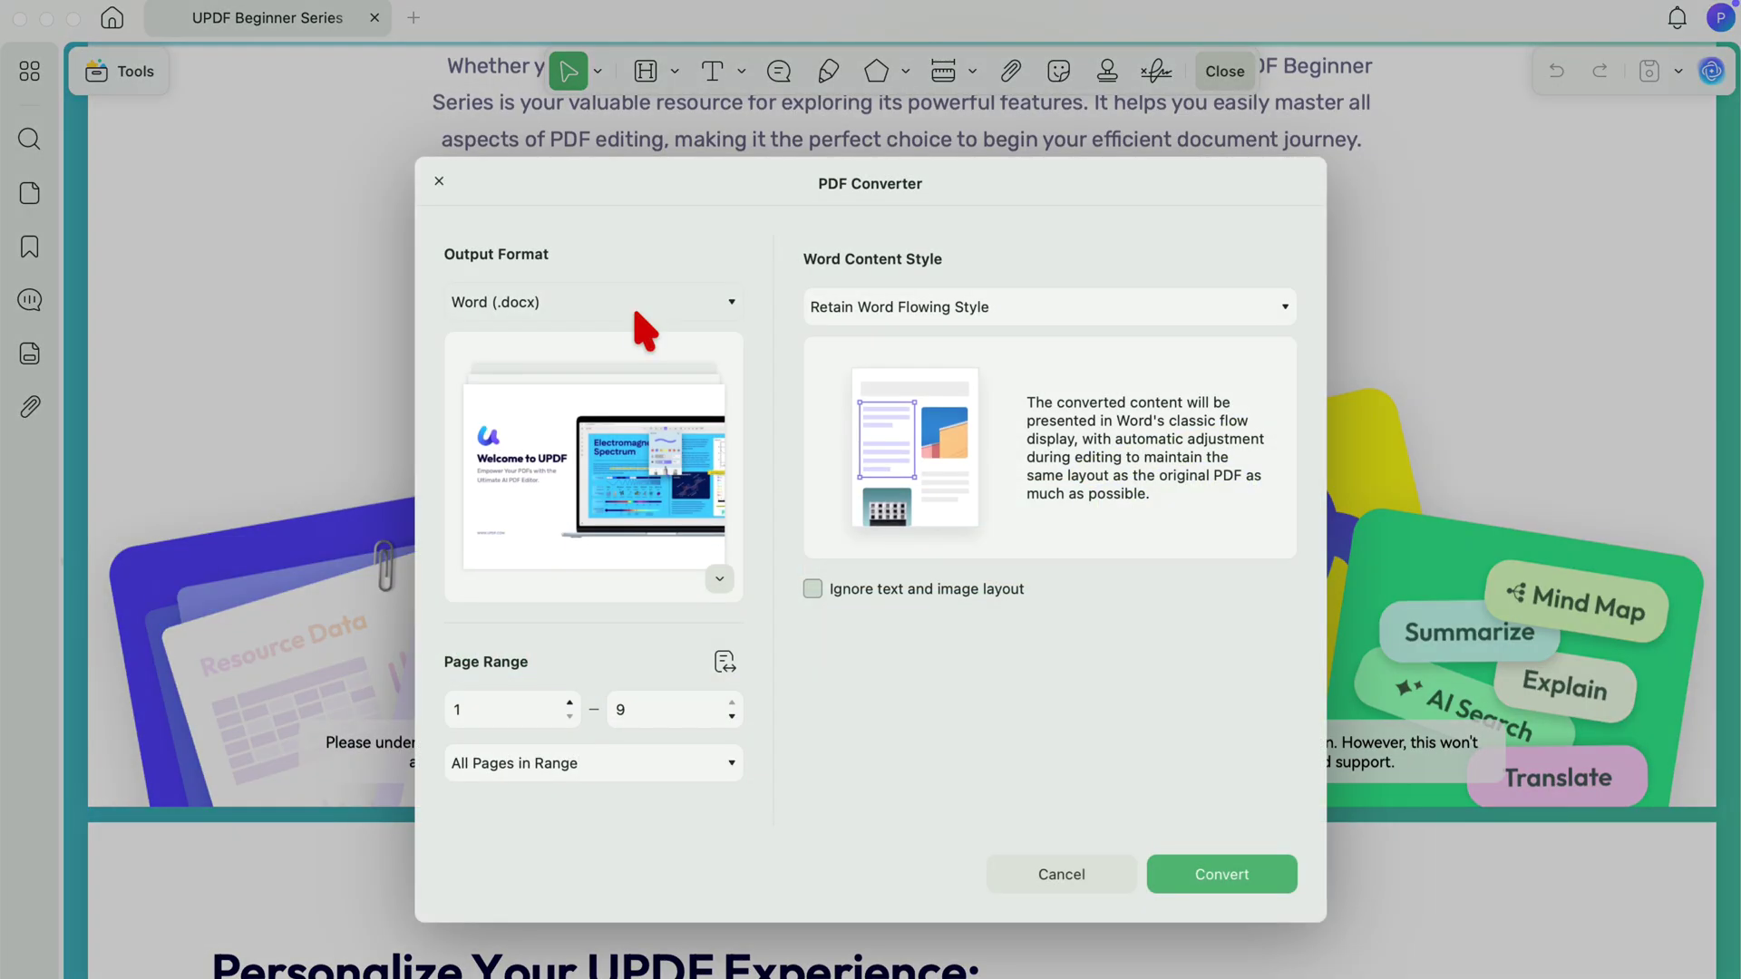
click(1222, 877)
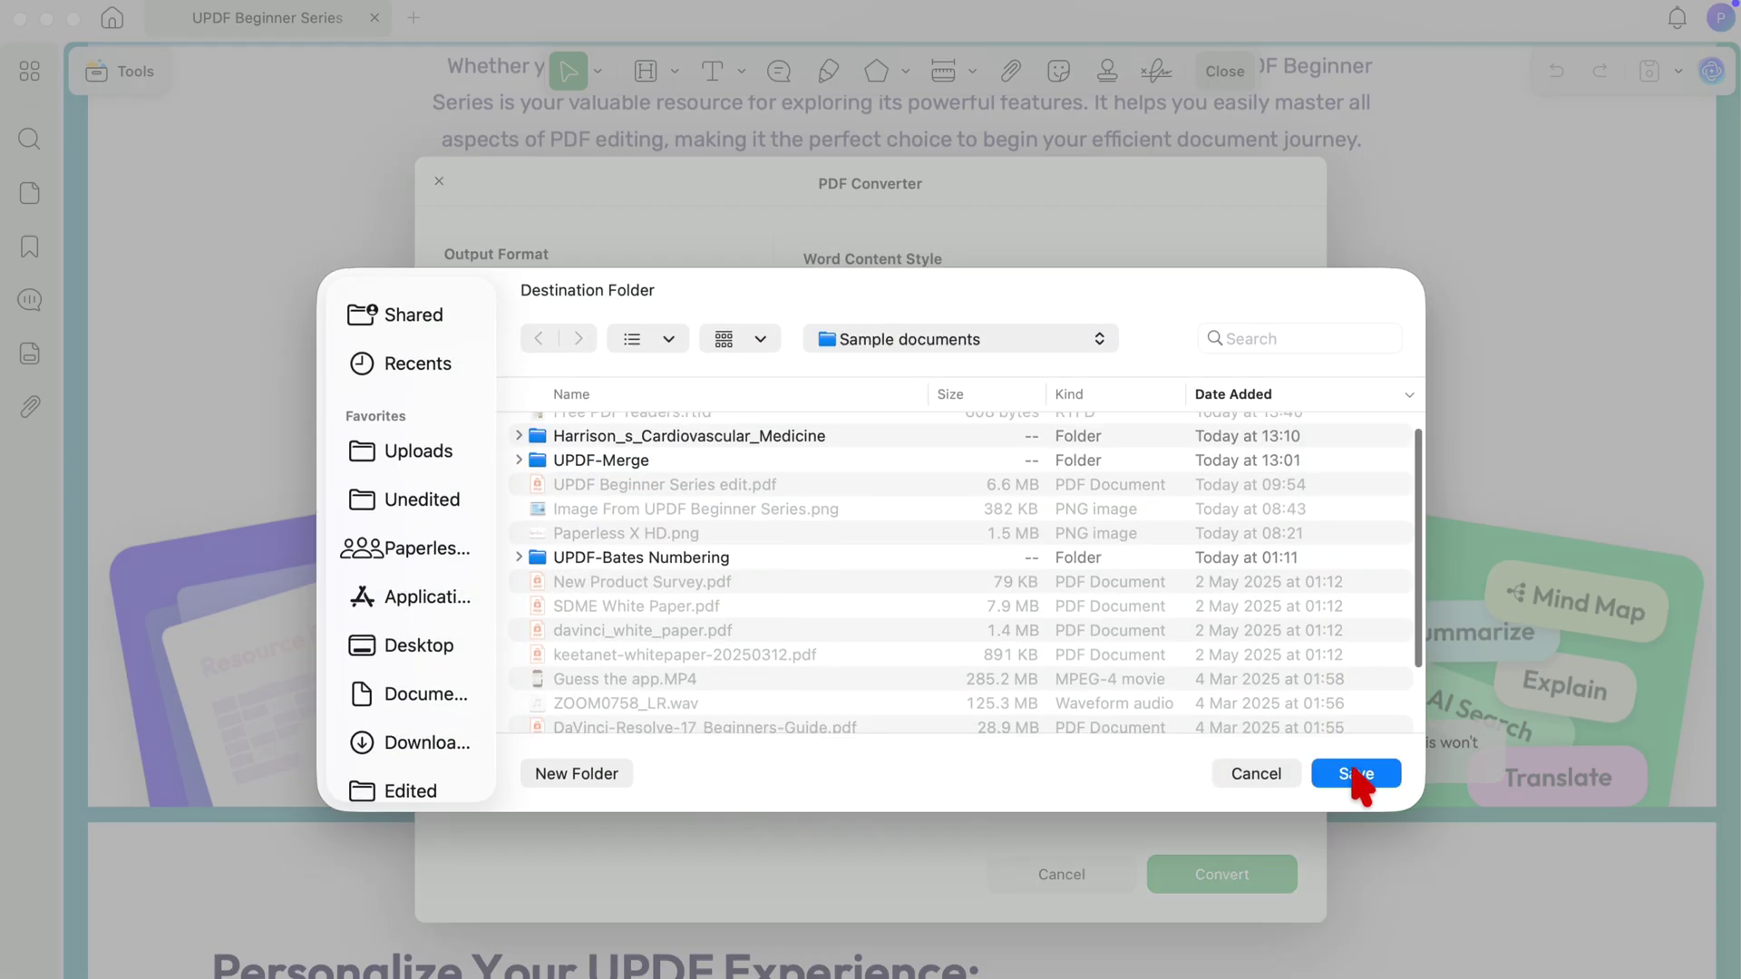
click(1356, 778)
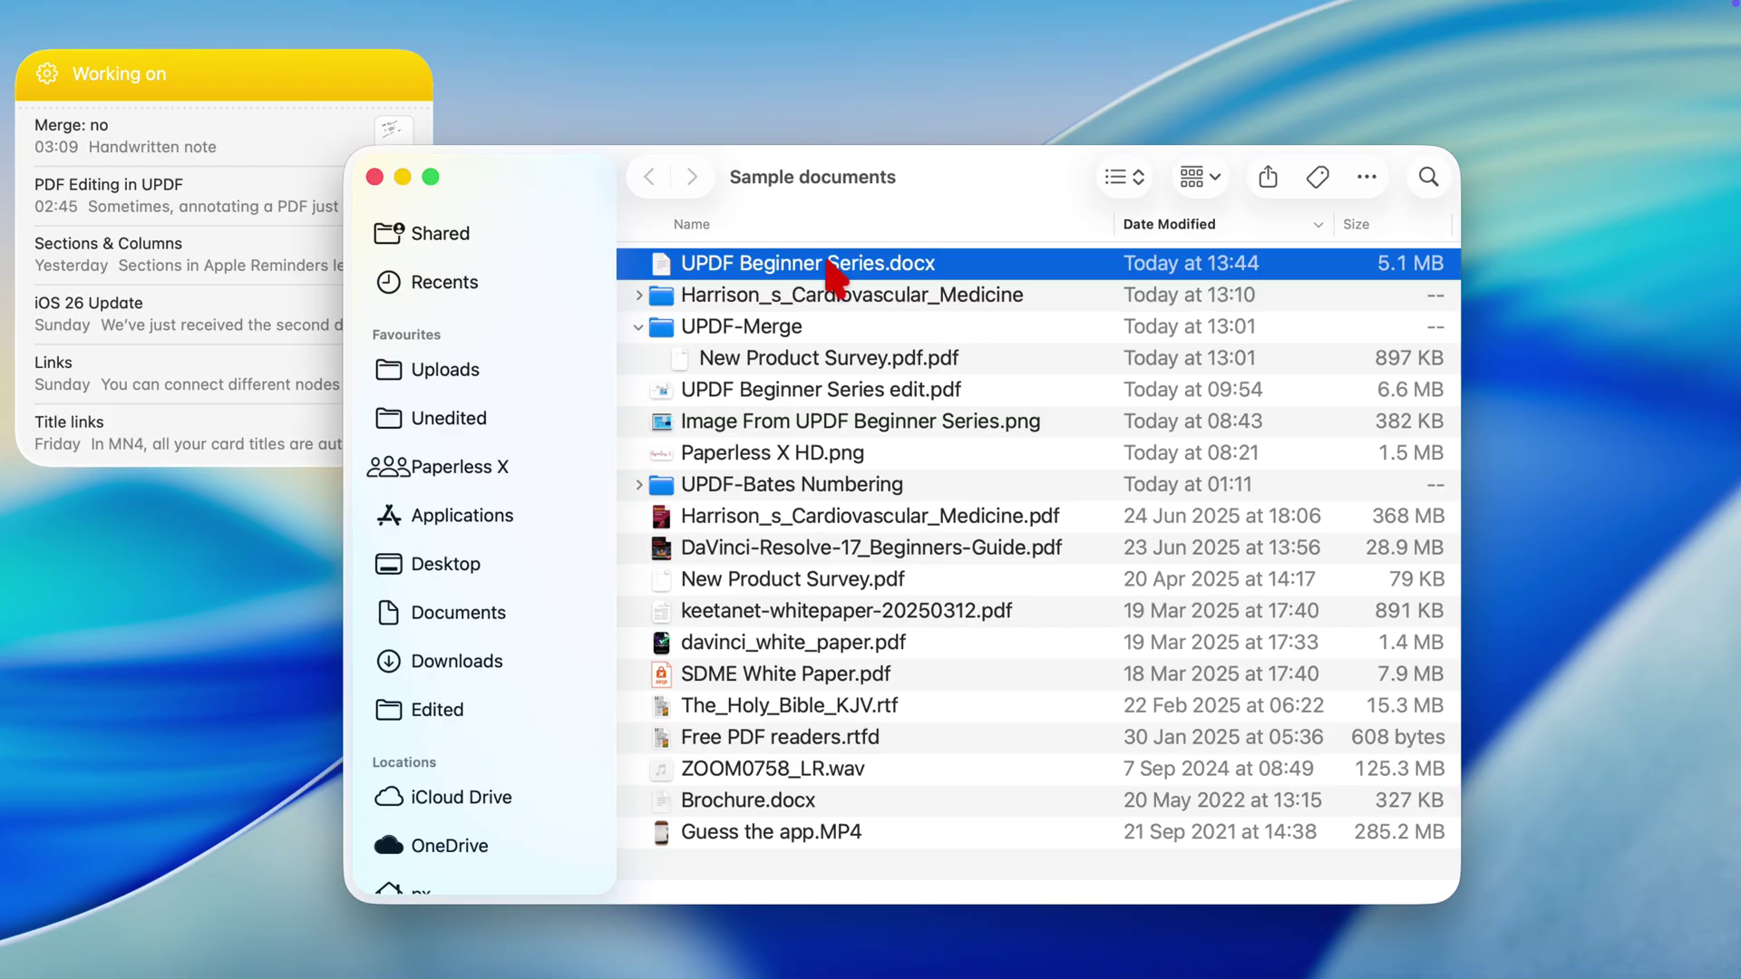
double_click(825, 265)
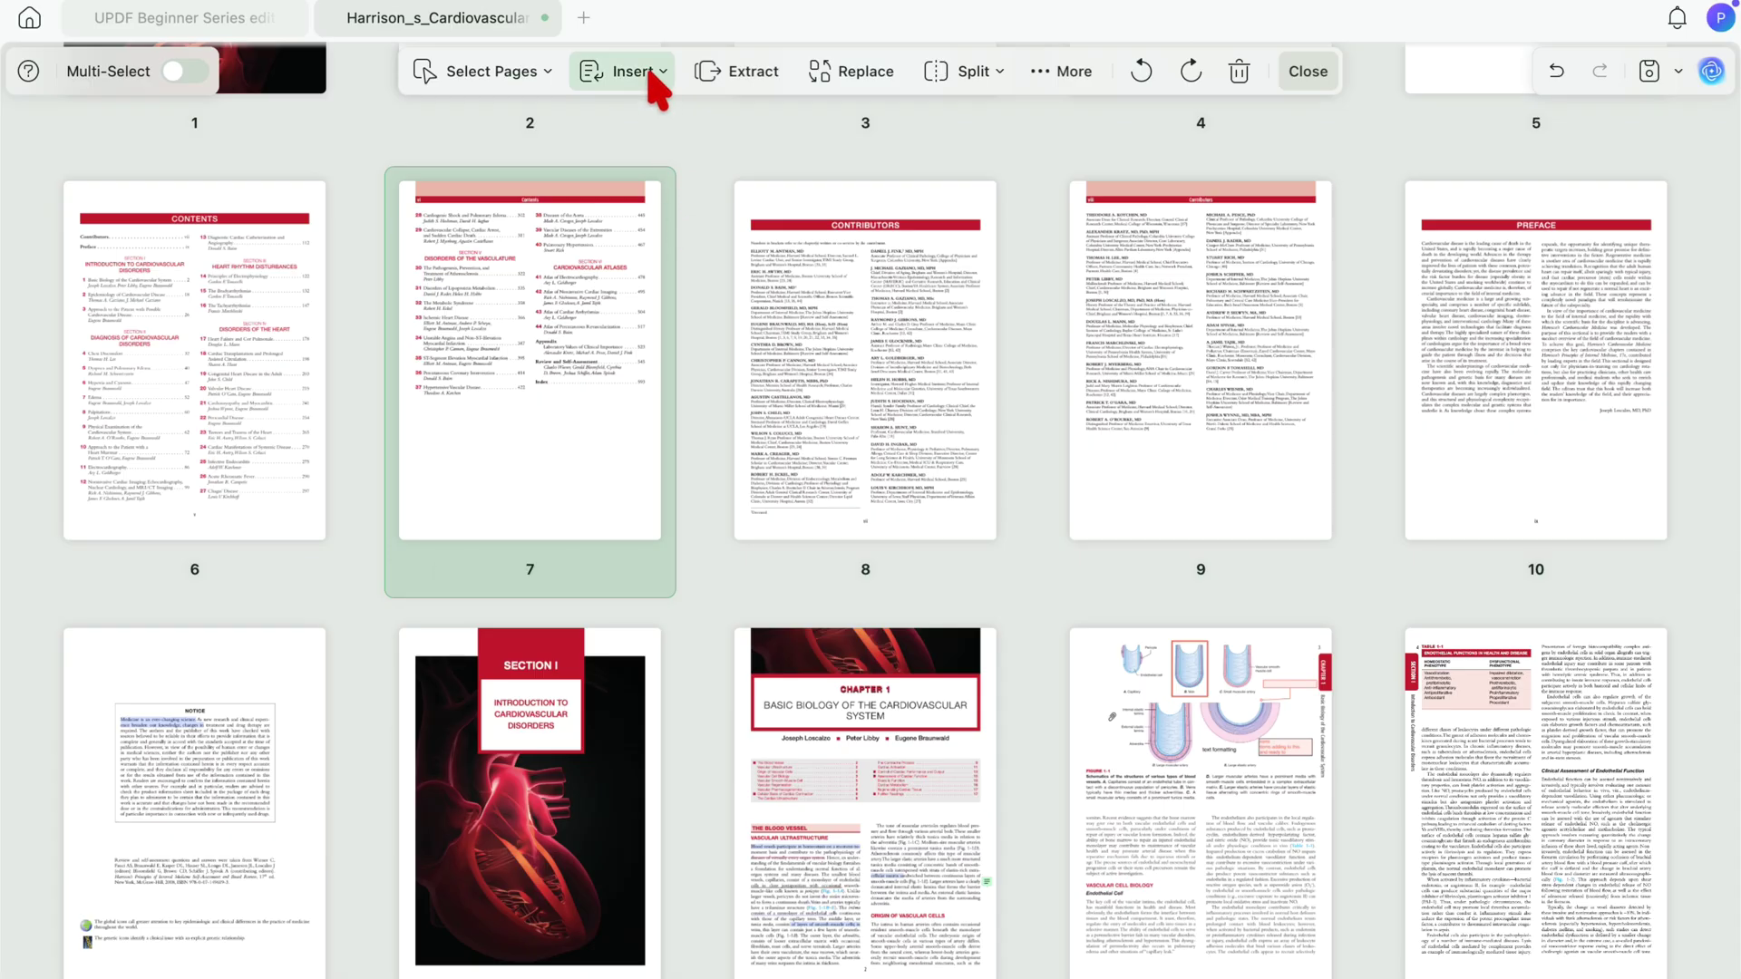
Step: Insert a blank page after page 7 of the textbook
click(651, 77)
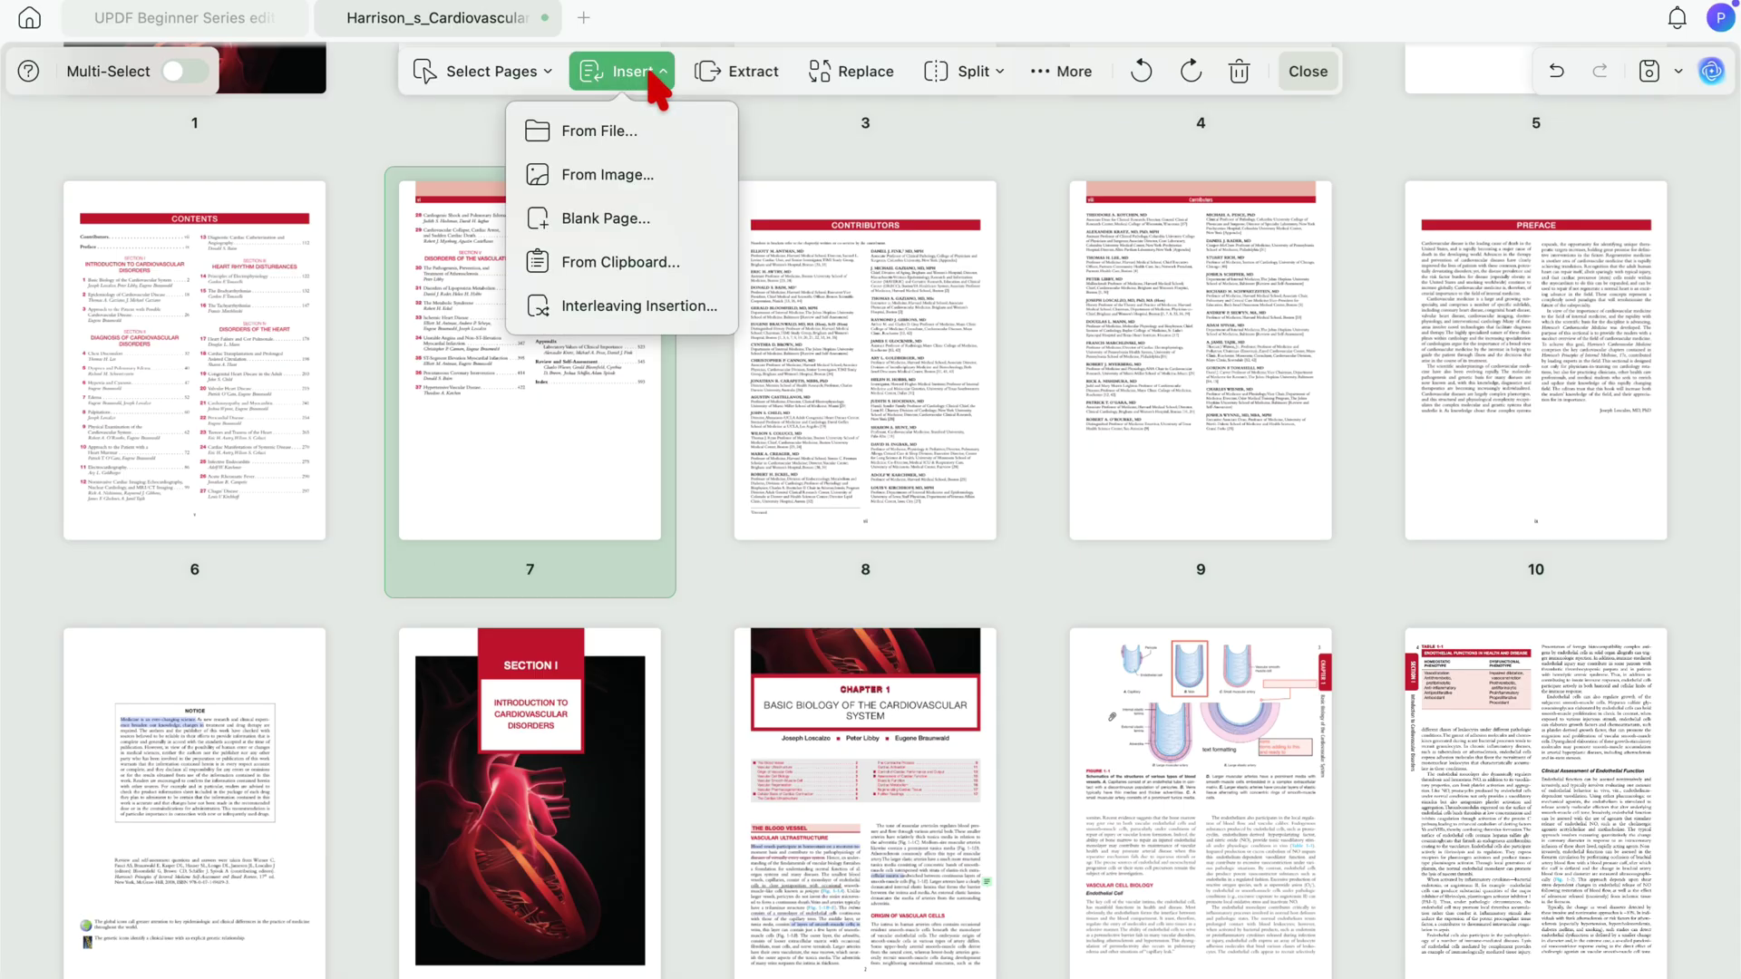
click(636, 228)
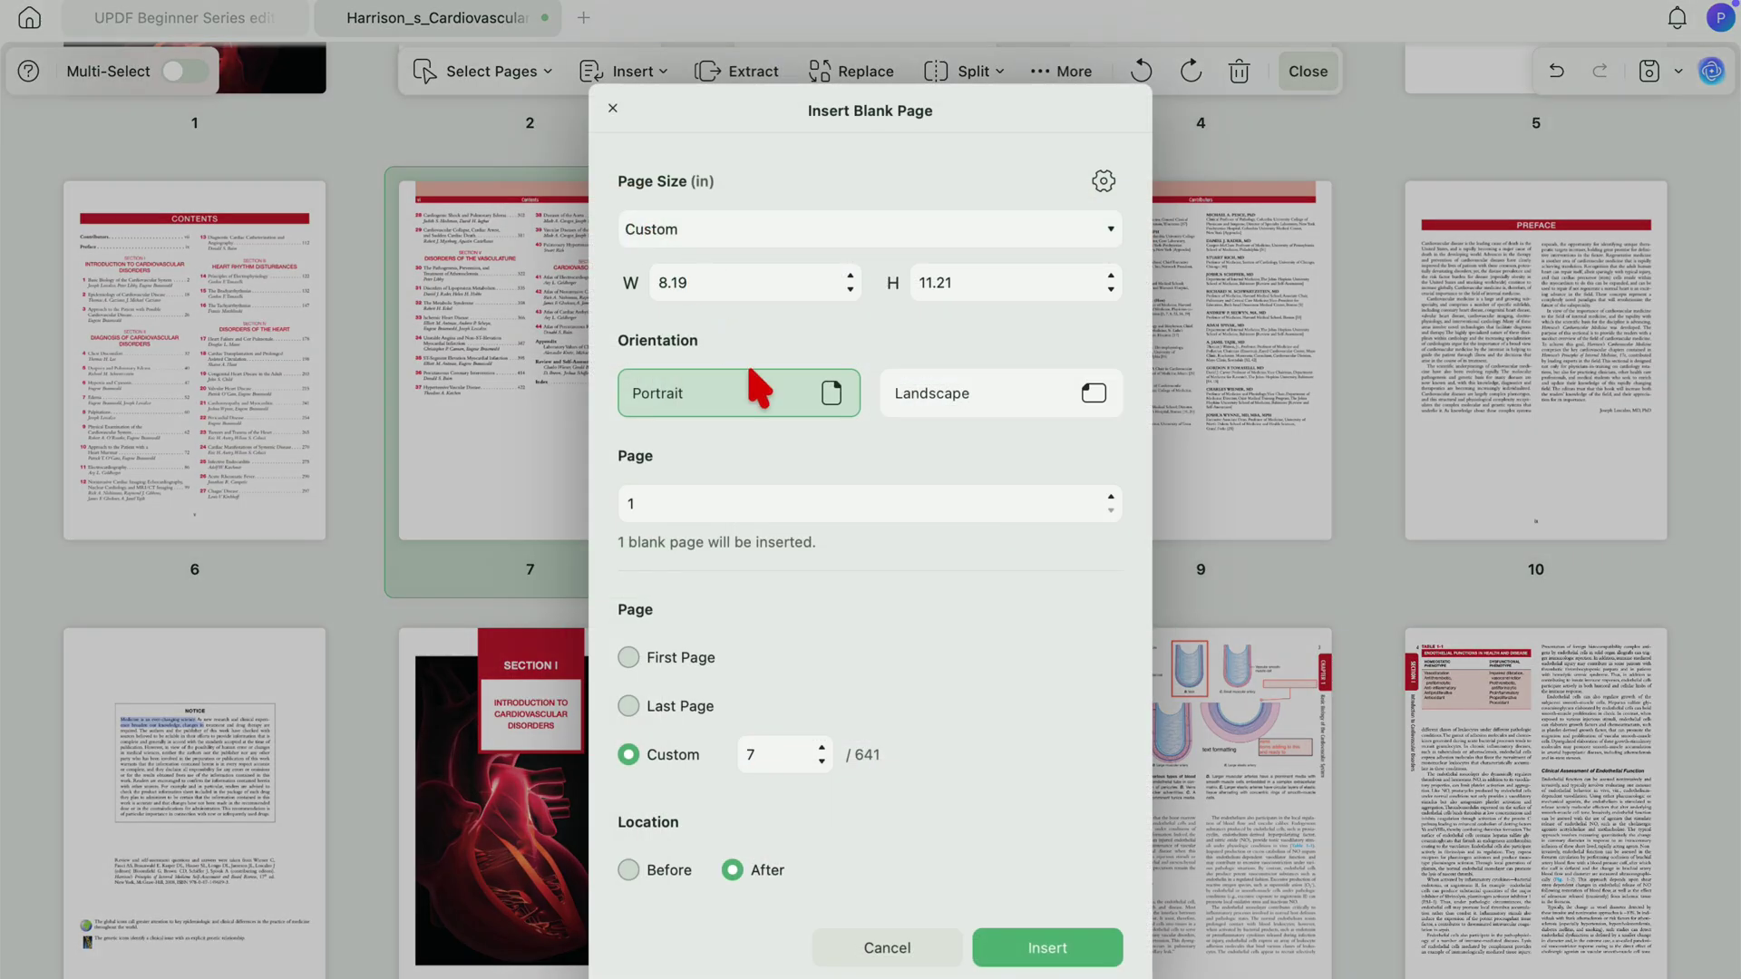
click(1084, 949)
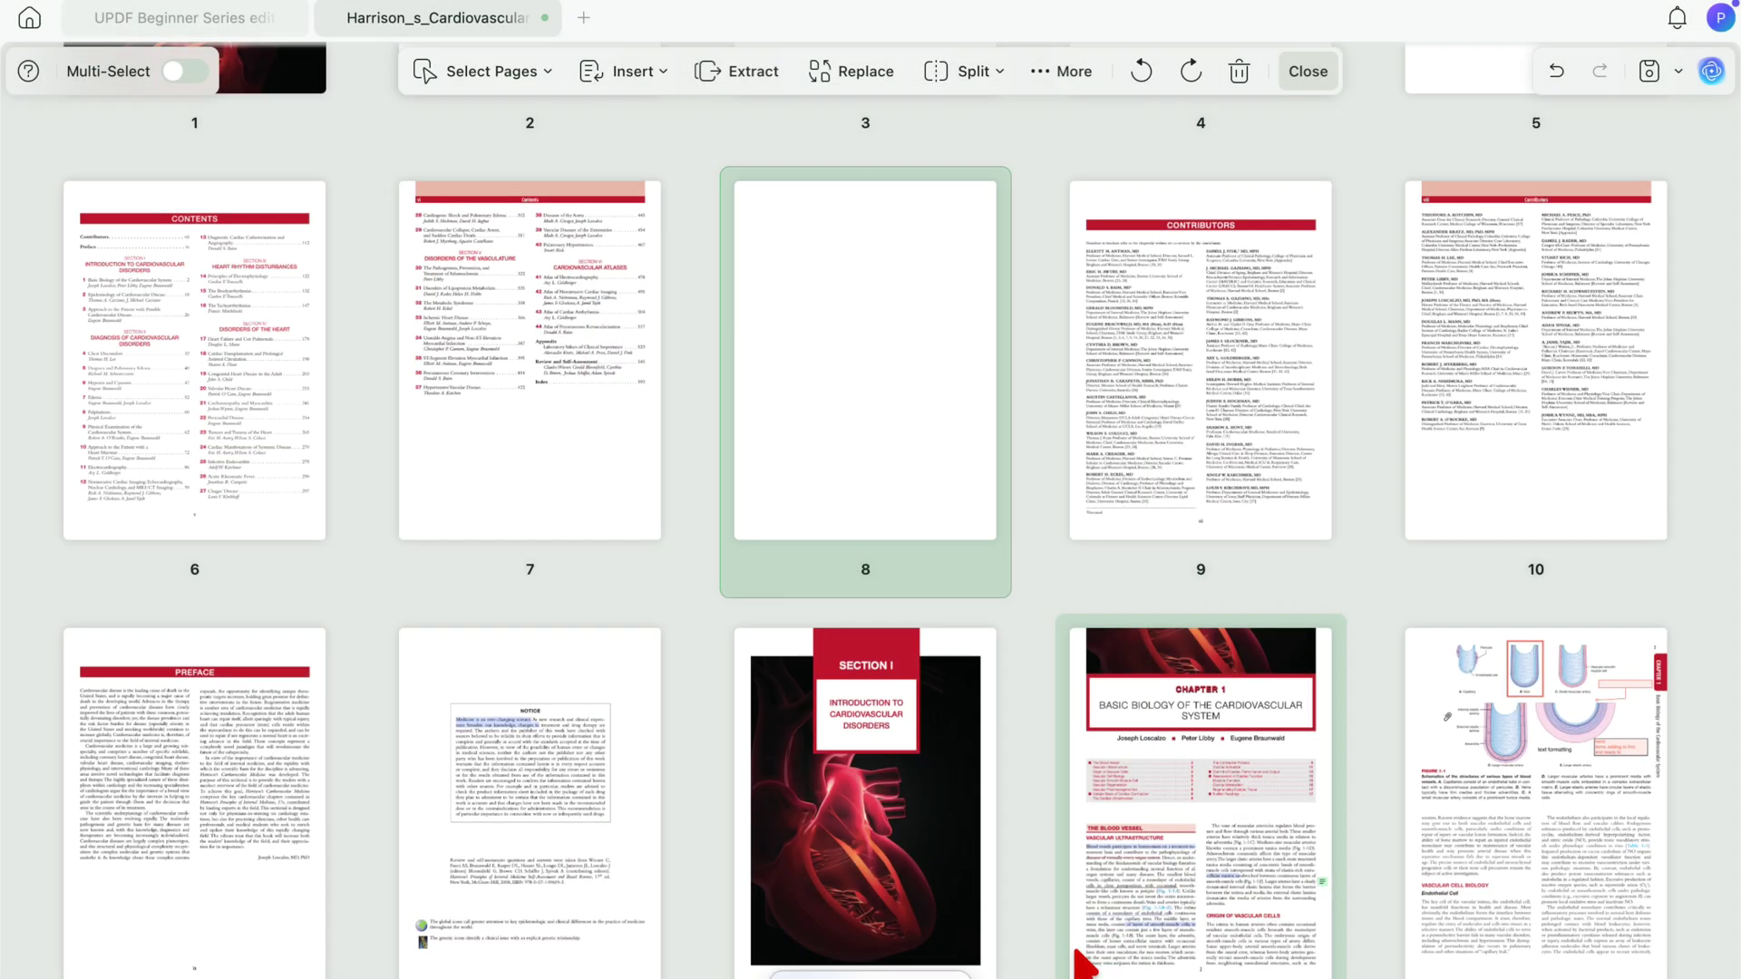
Step: Replace page 9 with the Welcome page from UPDF Beginner Series edit.pdf
click(1225, 551)
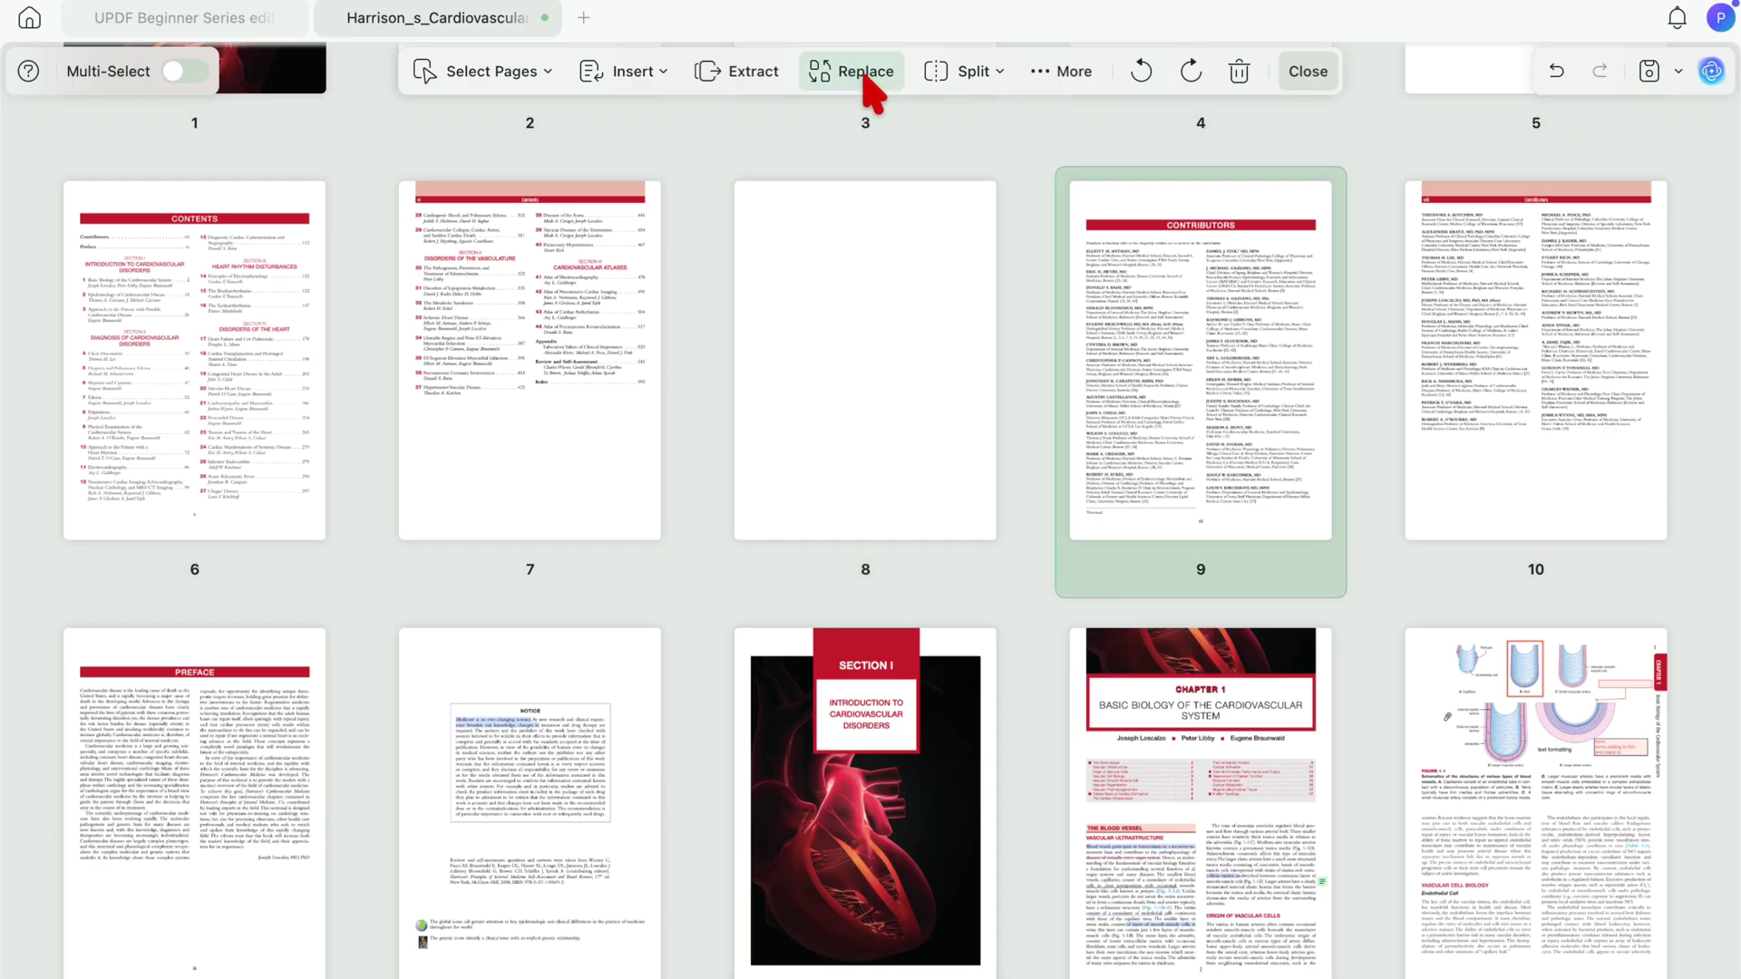
click(870, 78)
click(1052, 472)
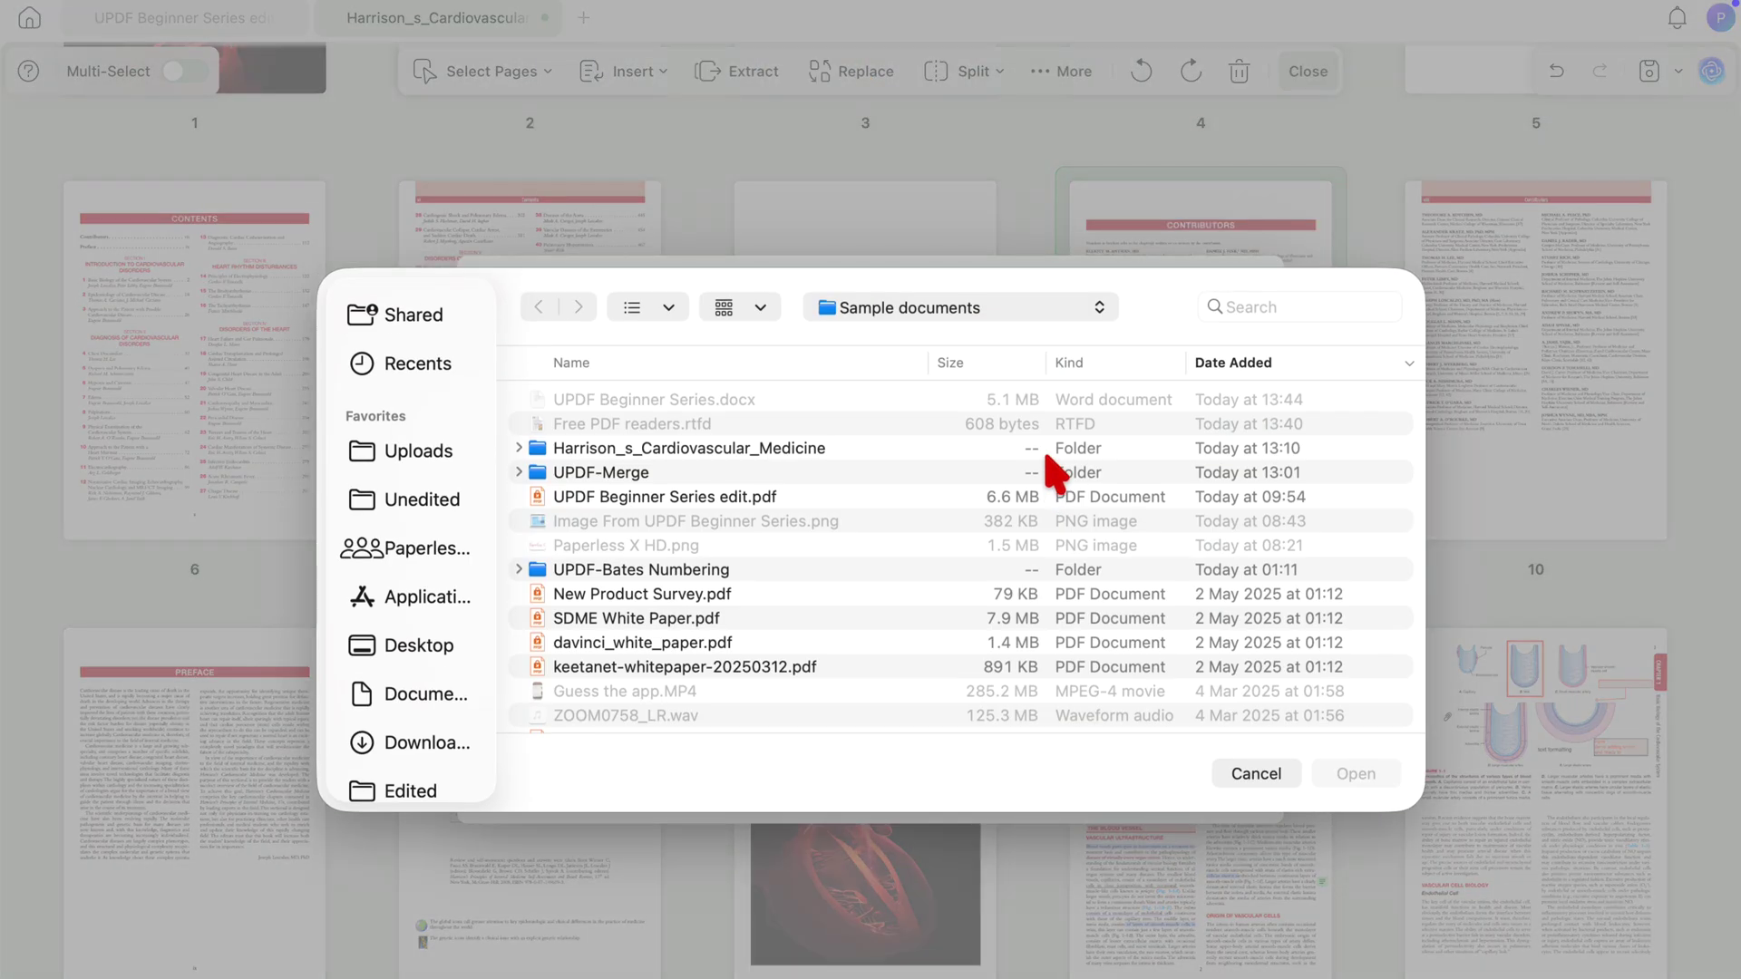
scroll(639, 578, down, 1)
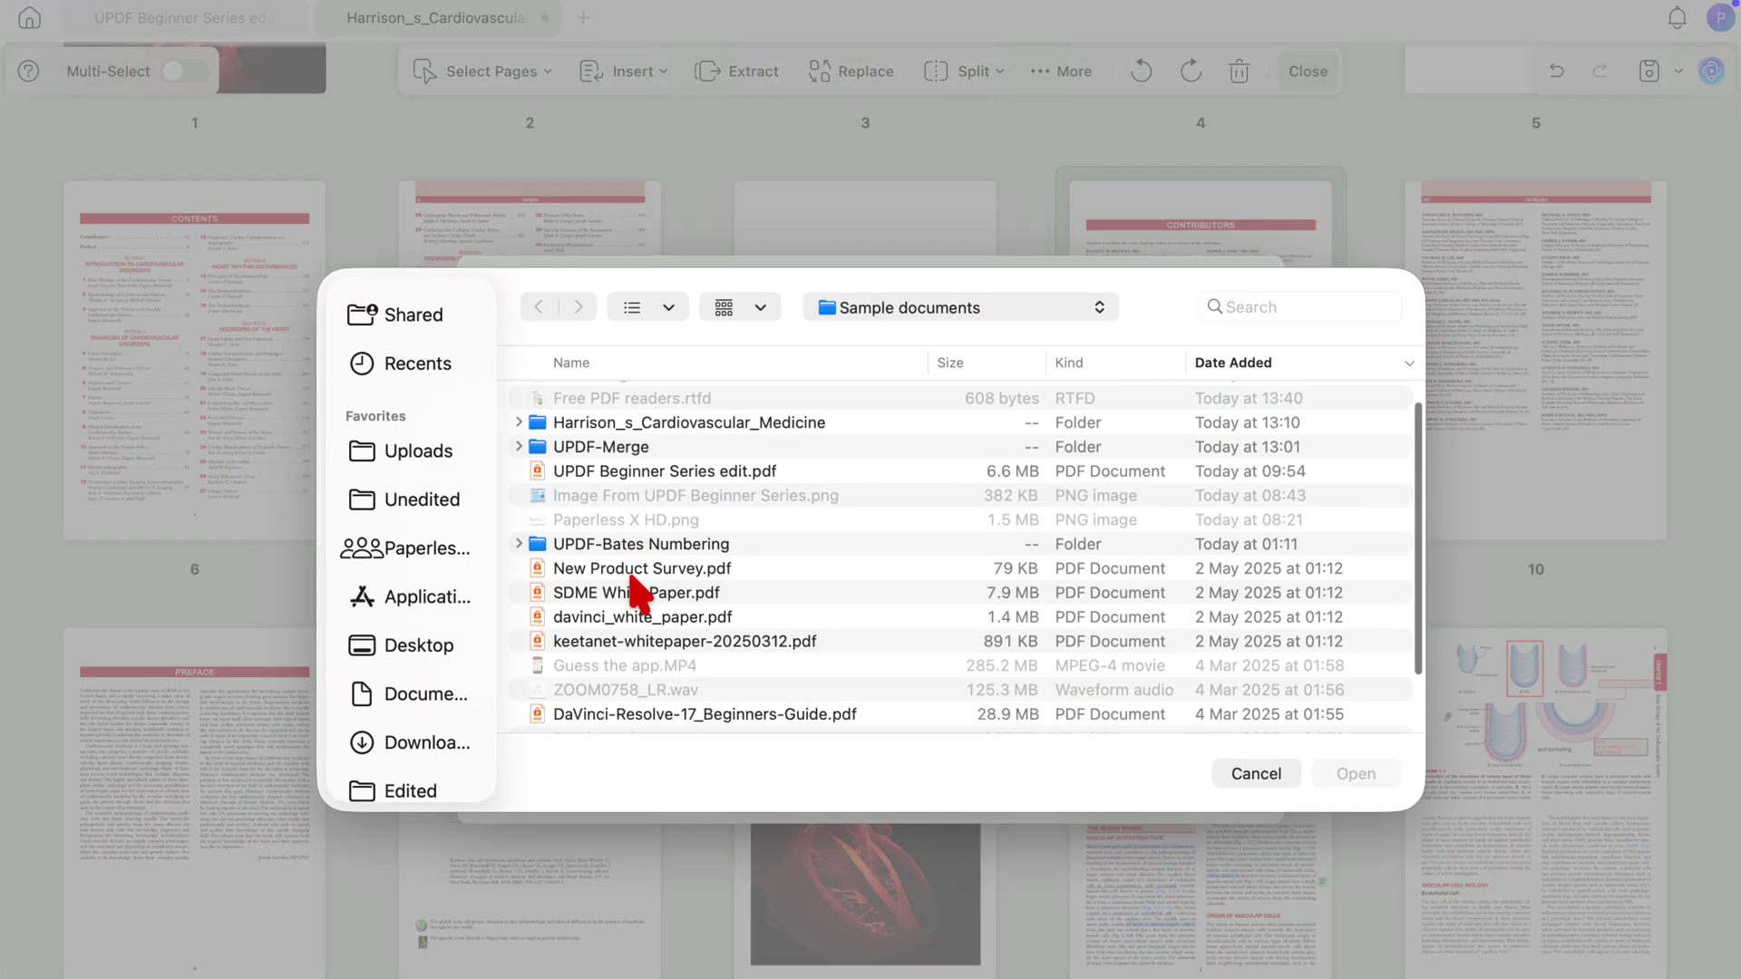
scroll(632, 596, up, 1)
click(636, 495)
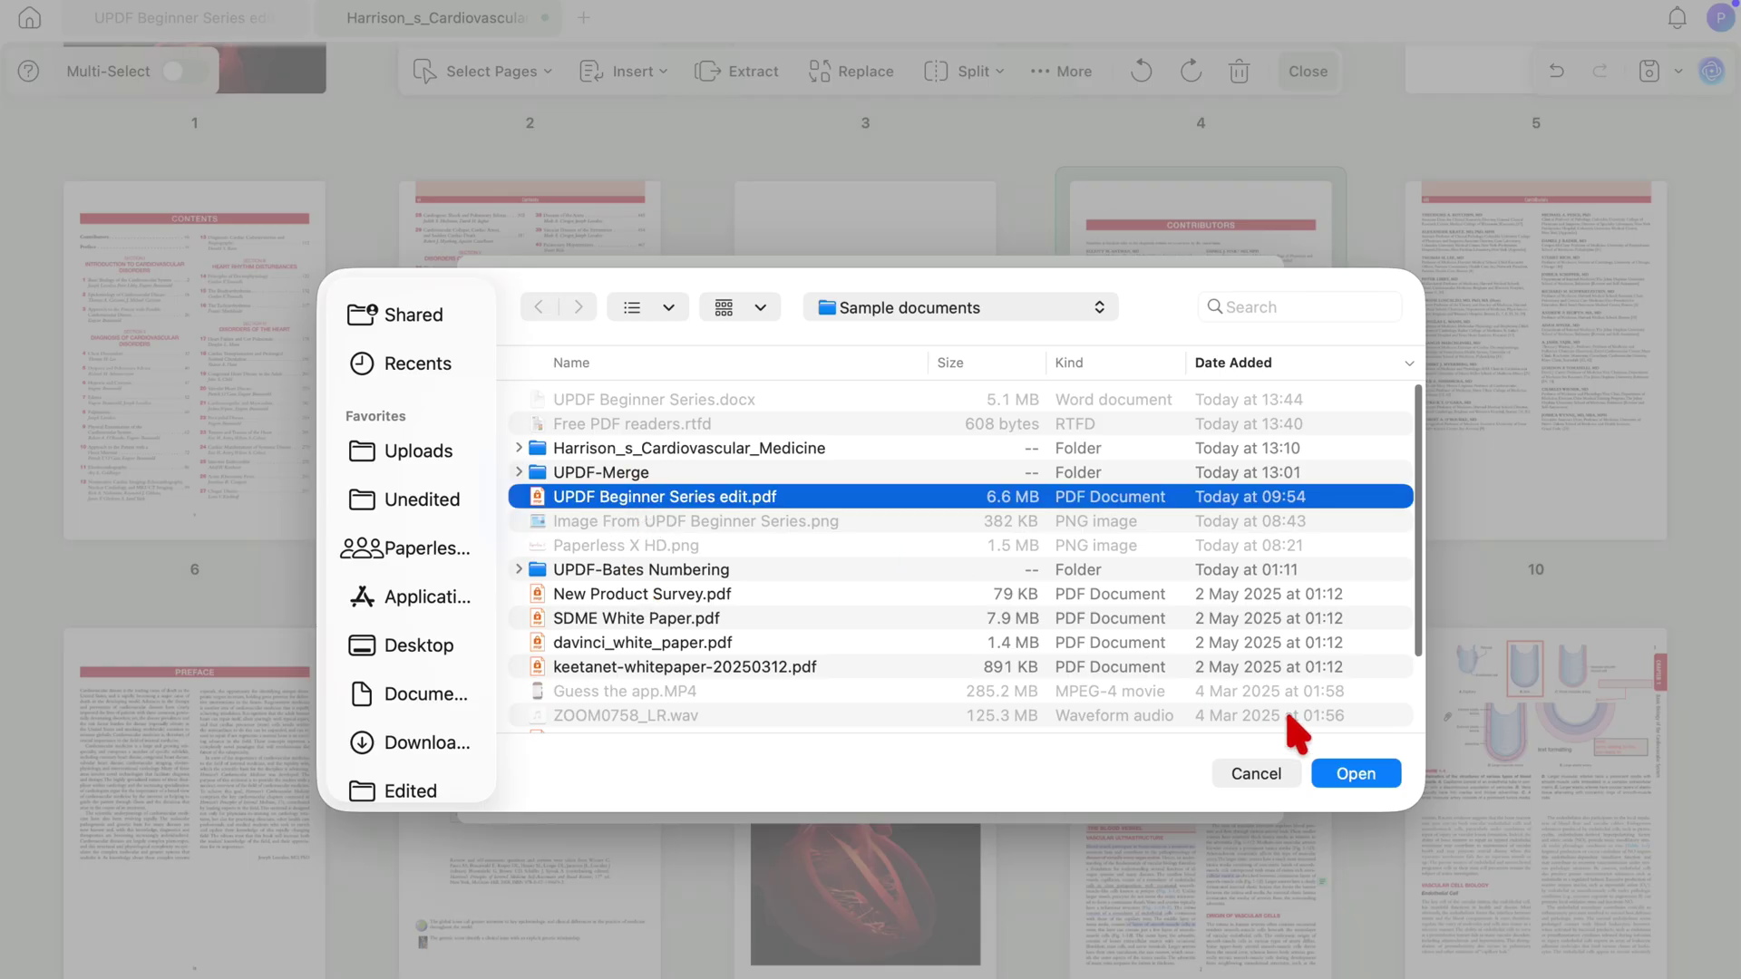
click(1357, 775)
click(1165, 616)
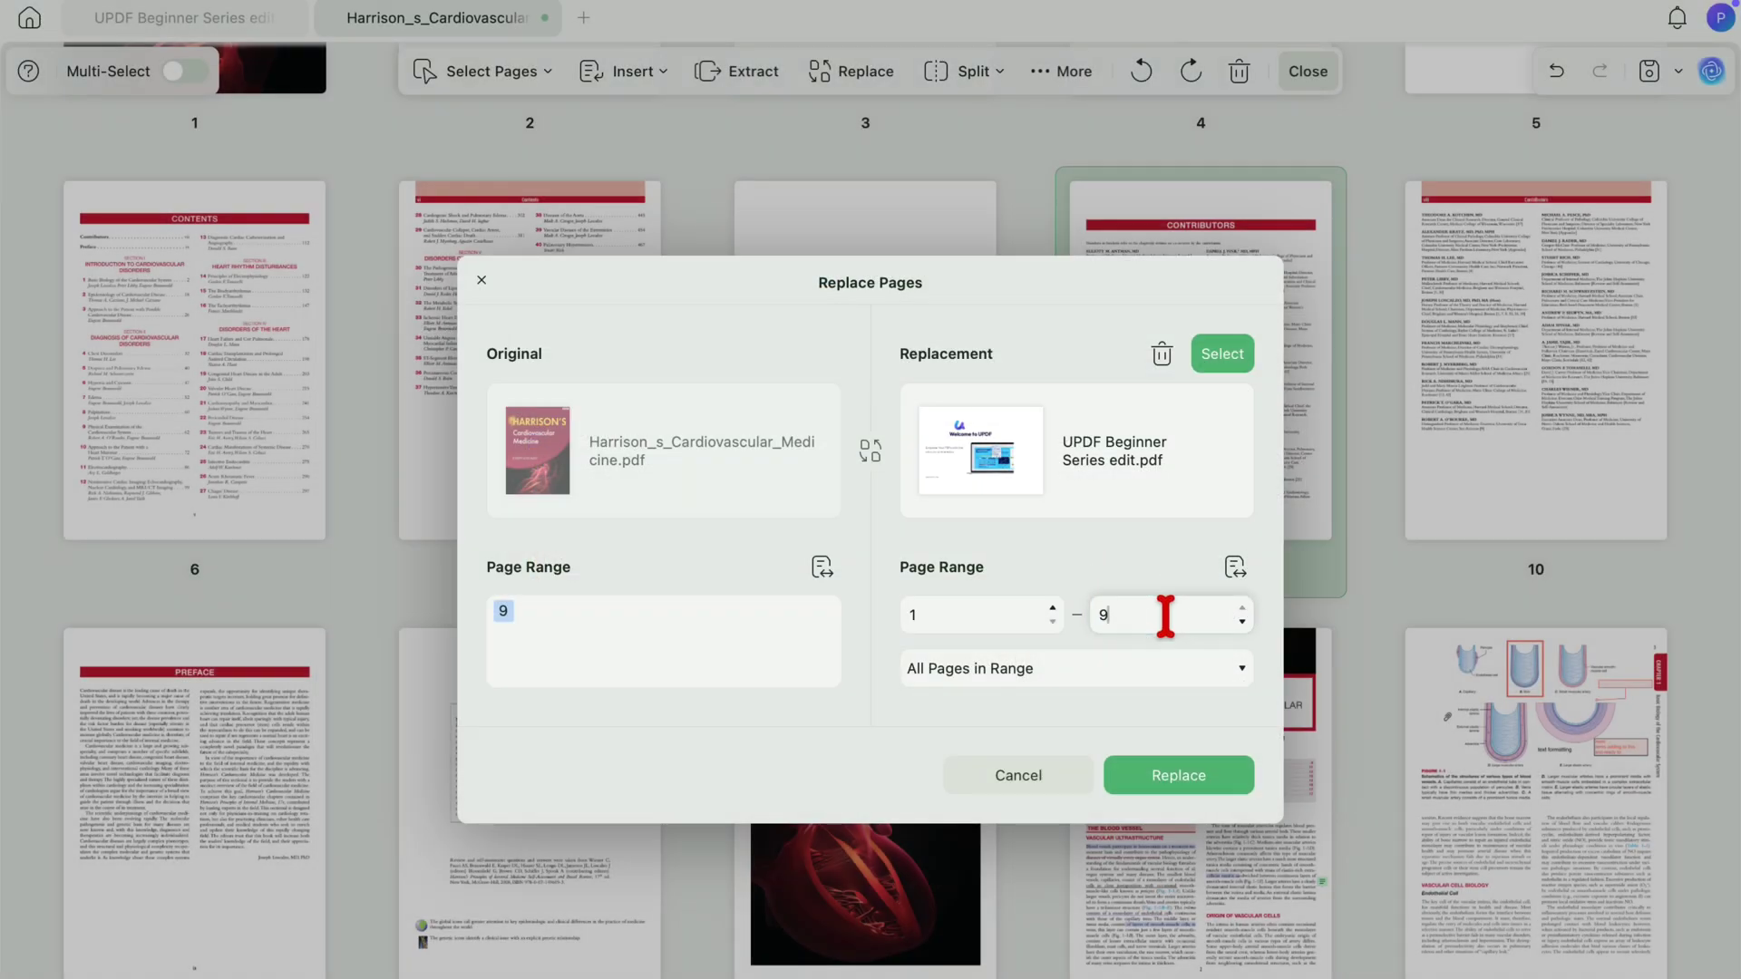
click(1178, 777)
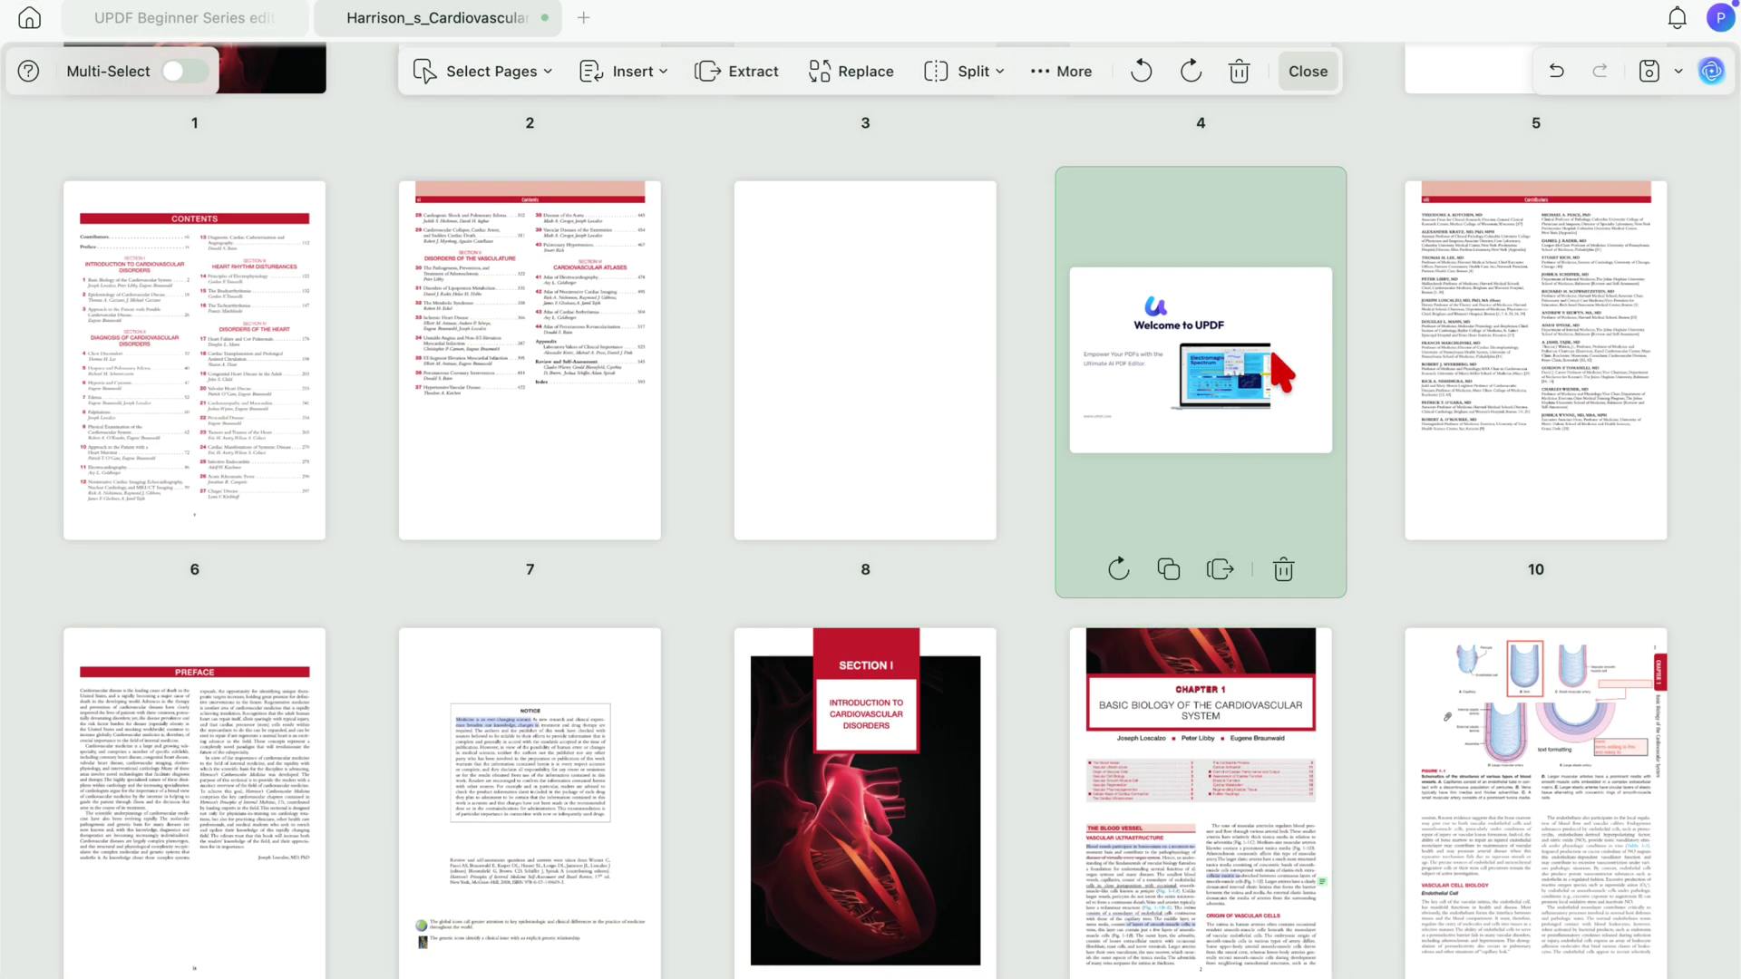
Step: Drag the Welcome page forward to position 3, then delete it
drag(1276, 366, 544, 347)
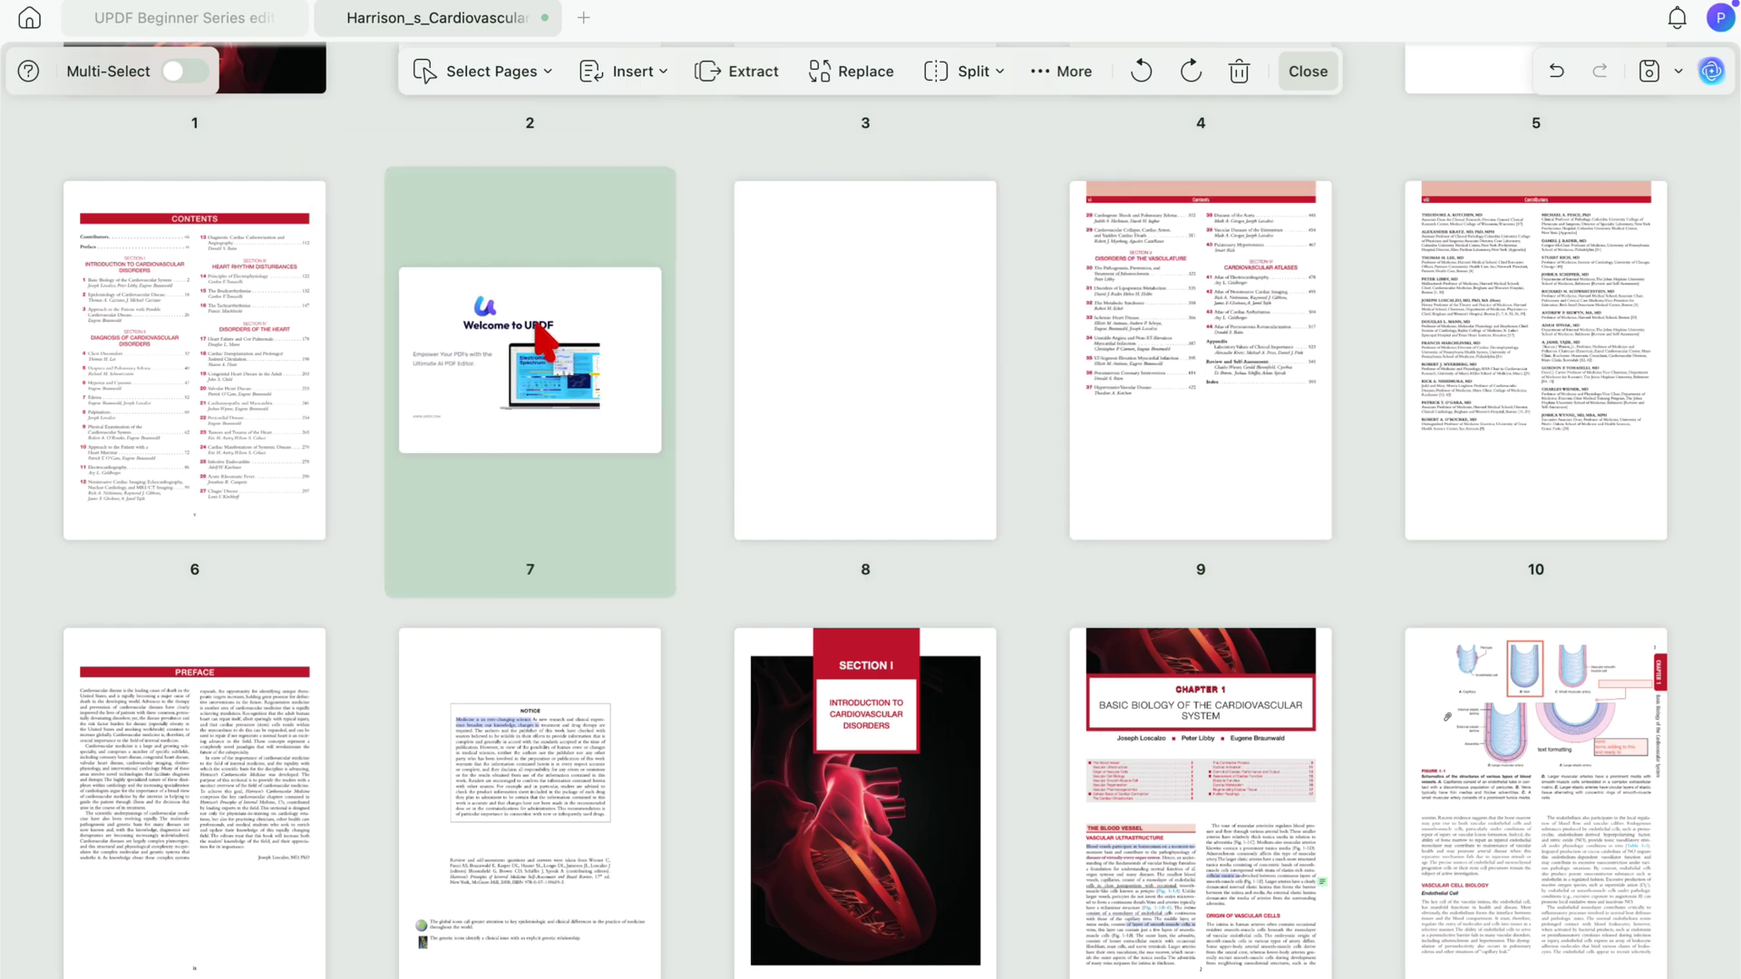
scroll(598, 368, up, 5)
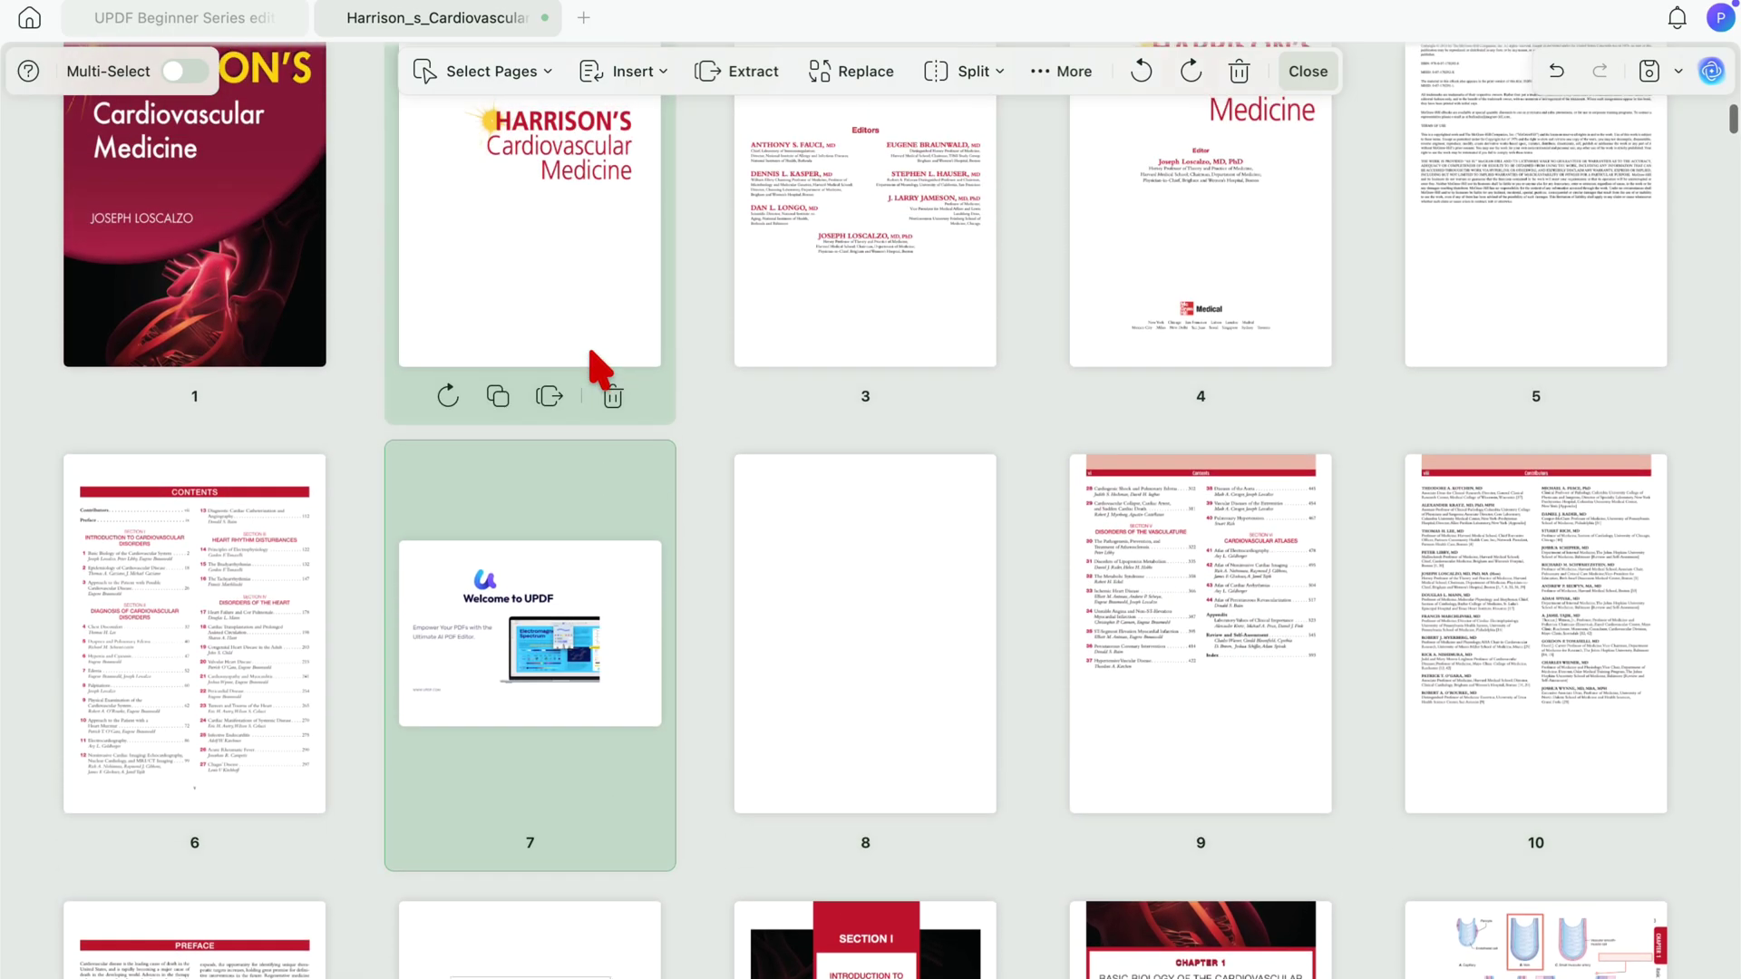
drag(530, 691, 736, 272)
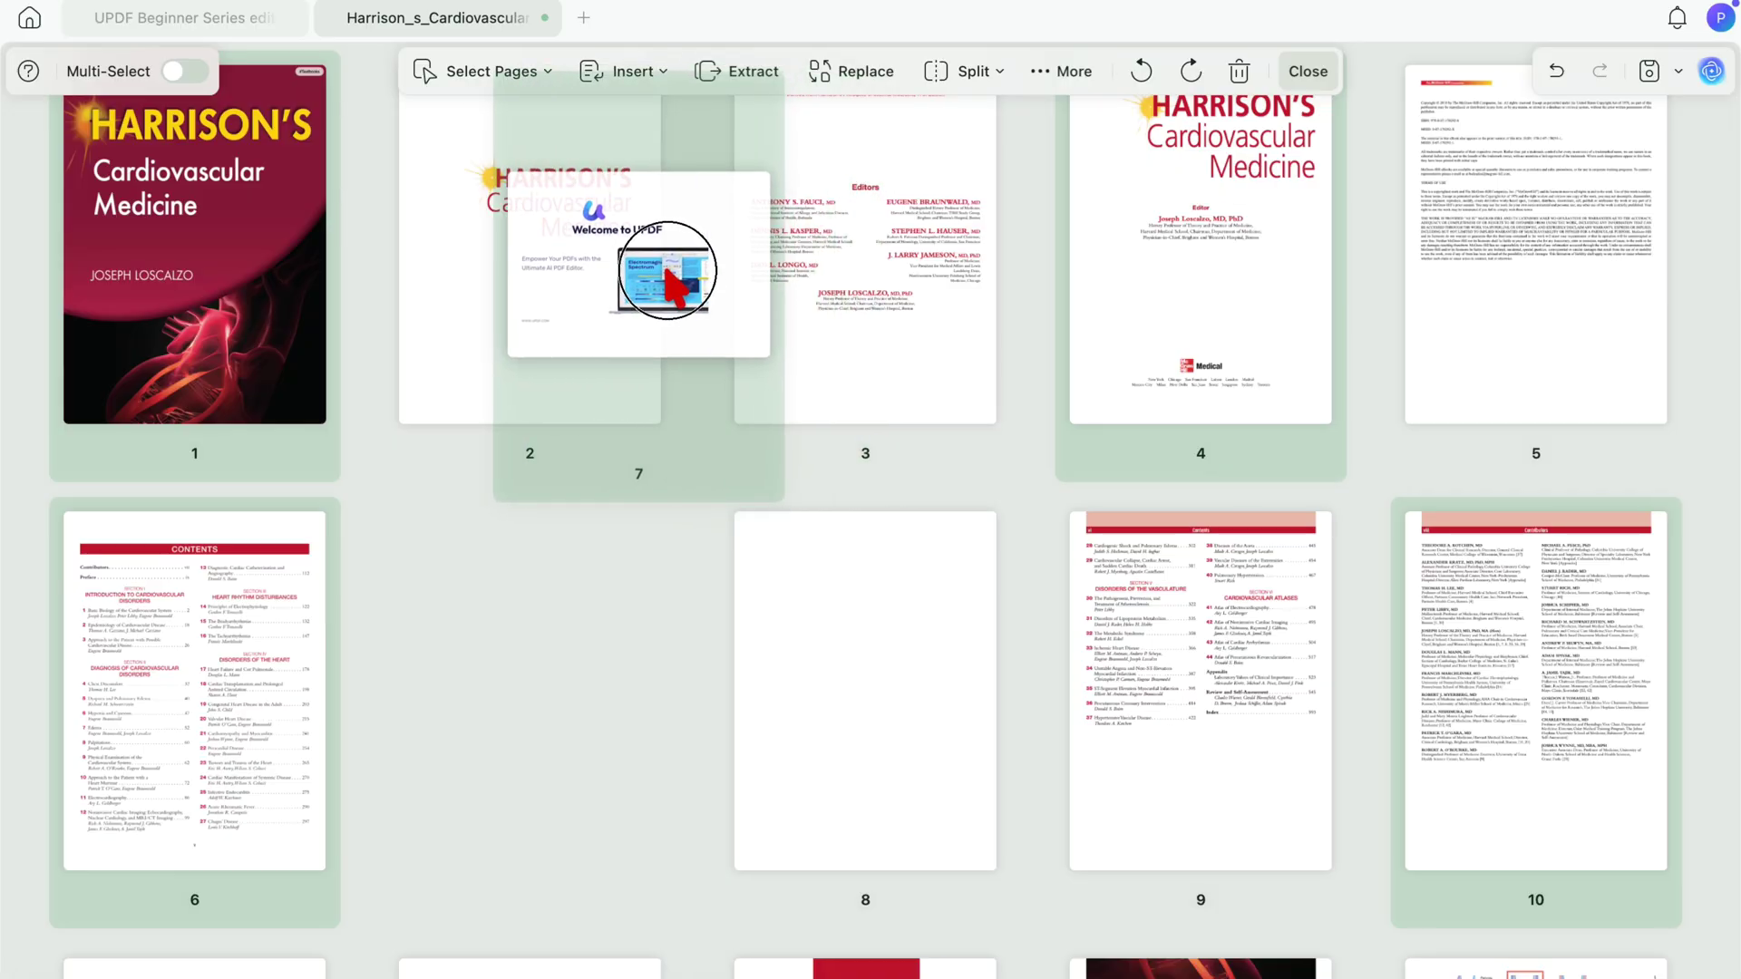
drag(734, 273, 712, 271)
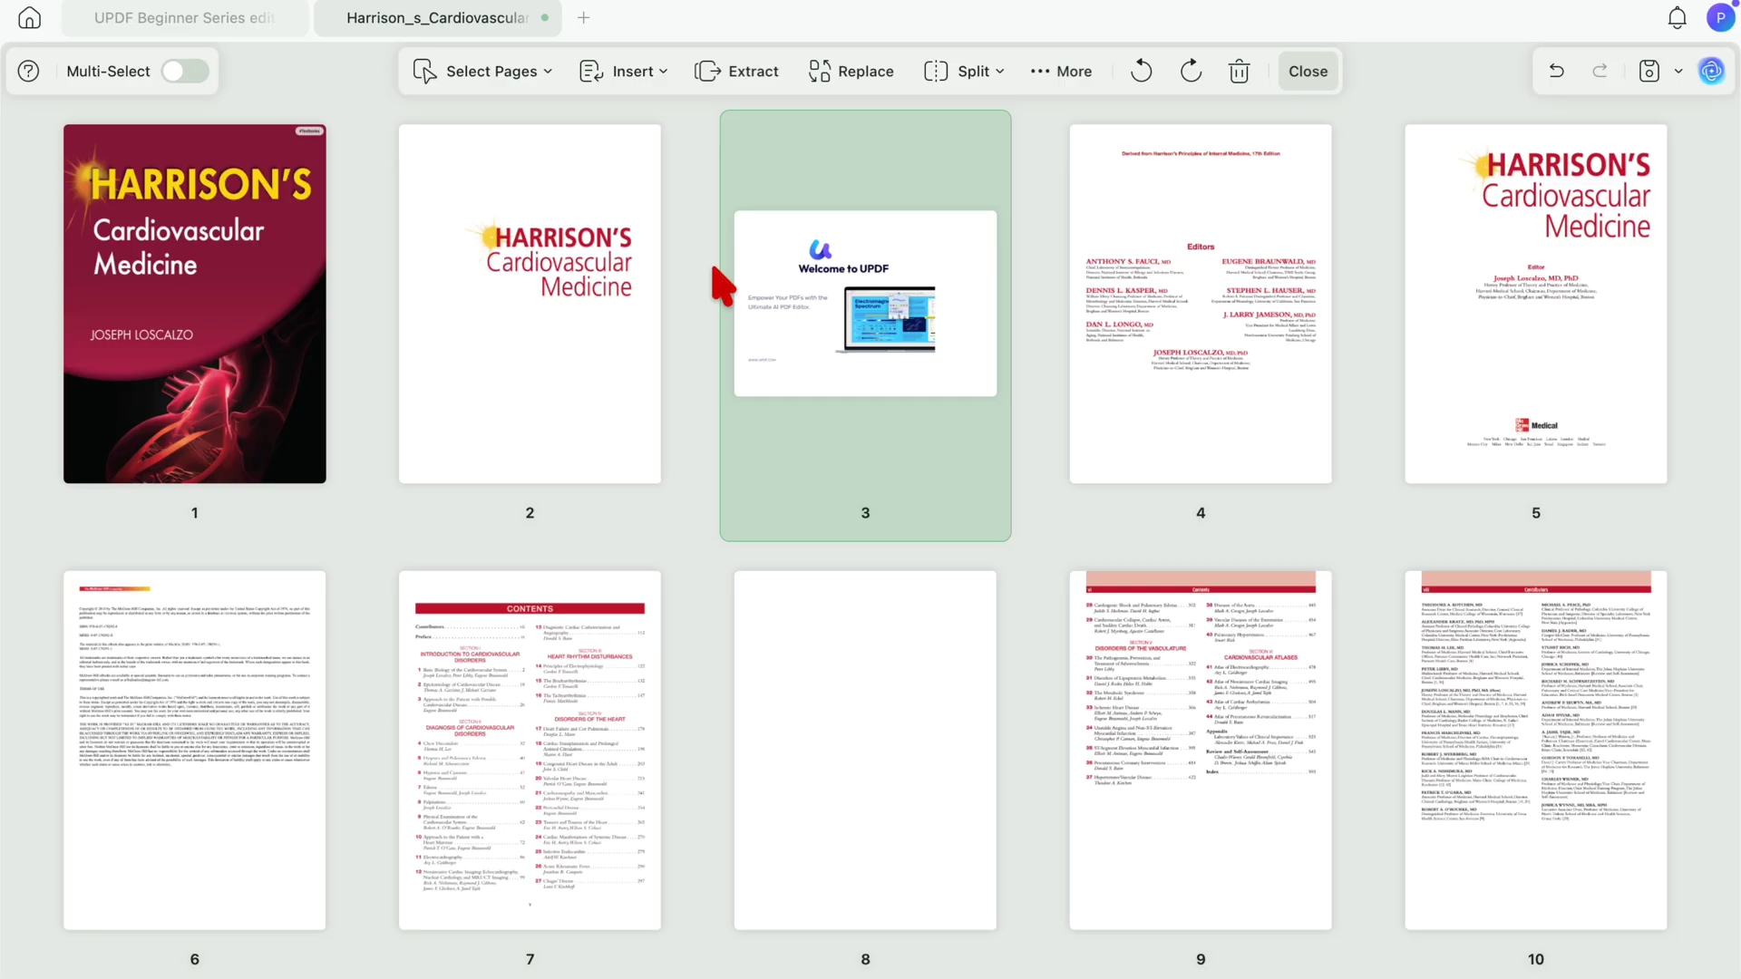
mouse_move(865, 328)
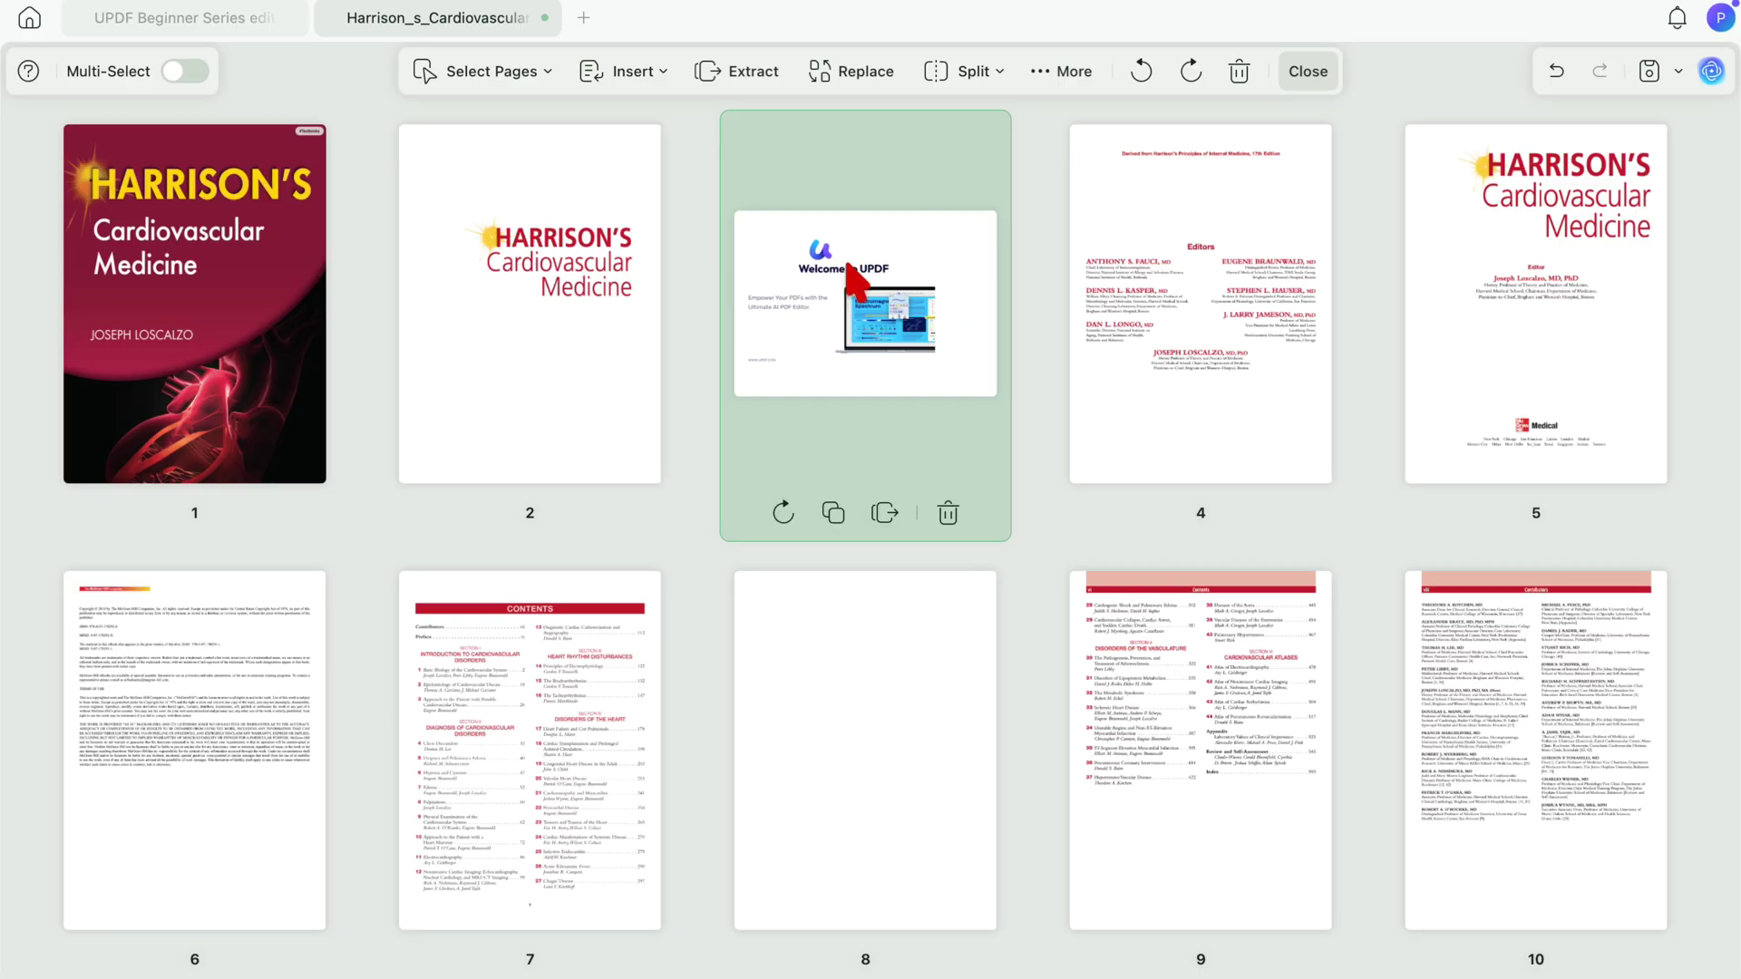
click(948, 514)
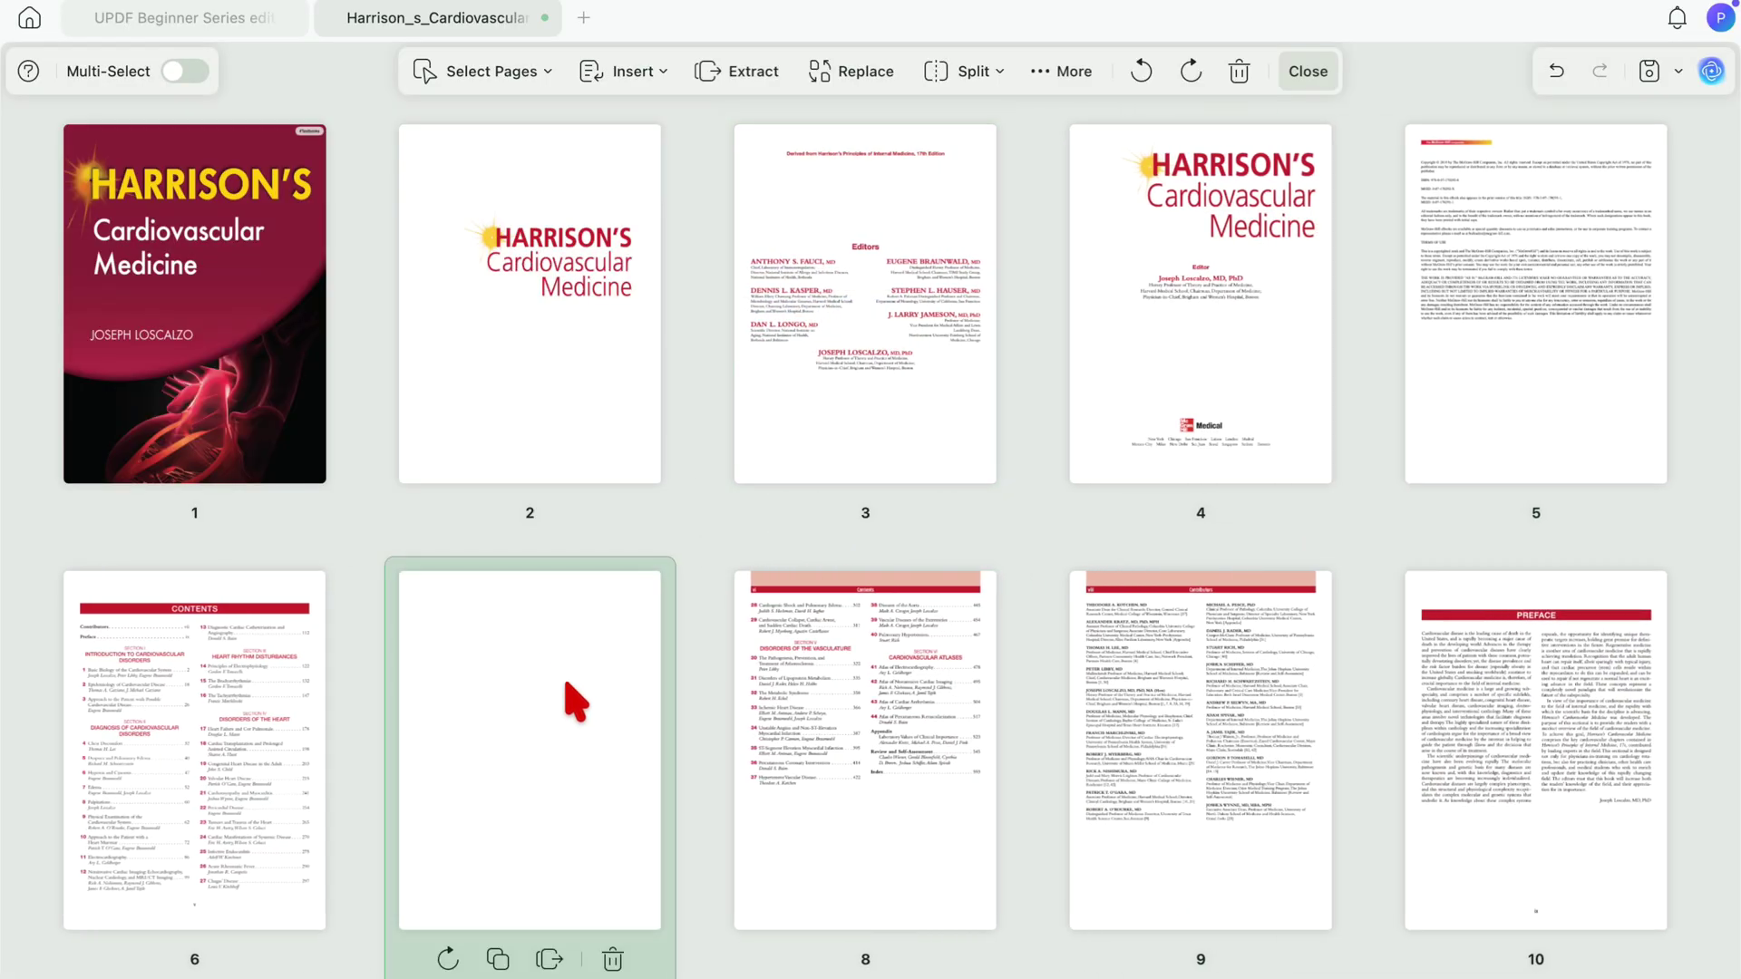
Step: Delete blank page 7, widen the crop box back to the full 8.19-inch width and close cropping unapplied
click(613, 959)
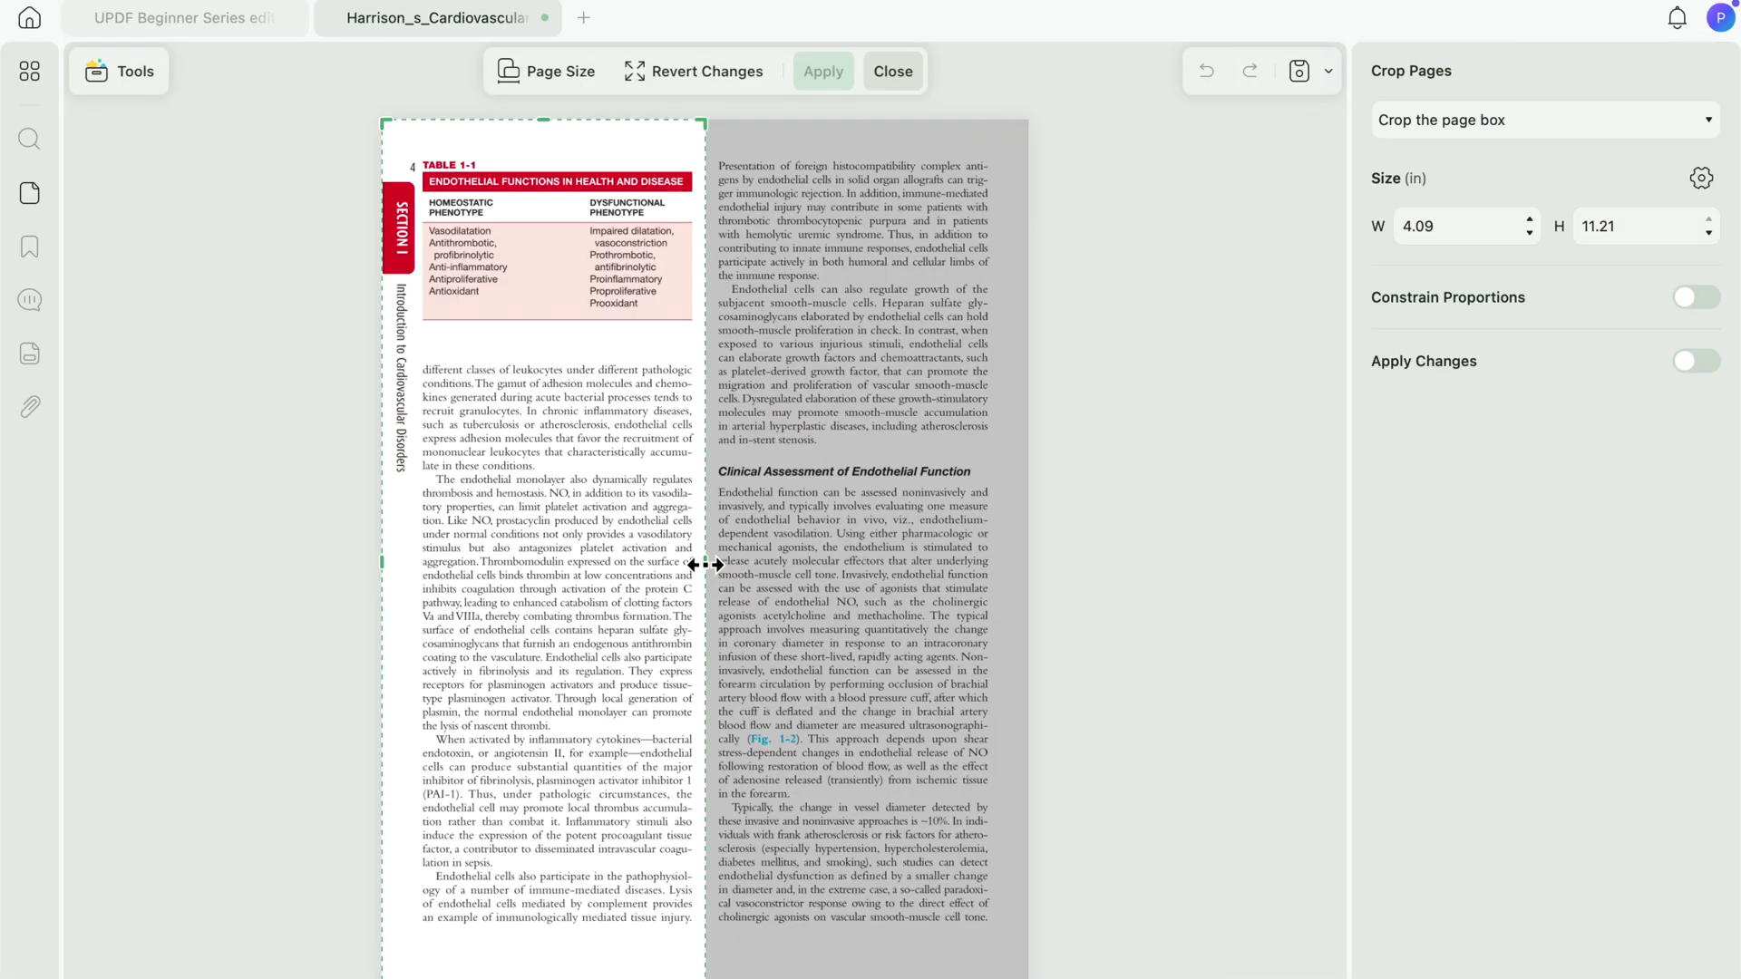
drag(705, 563, 1057, 561)
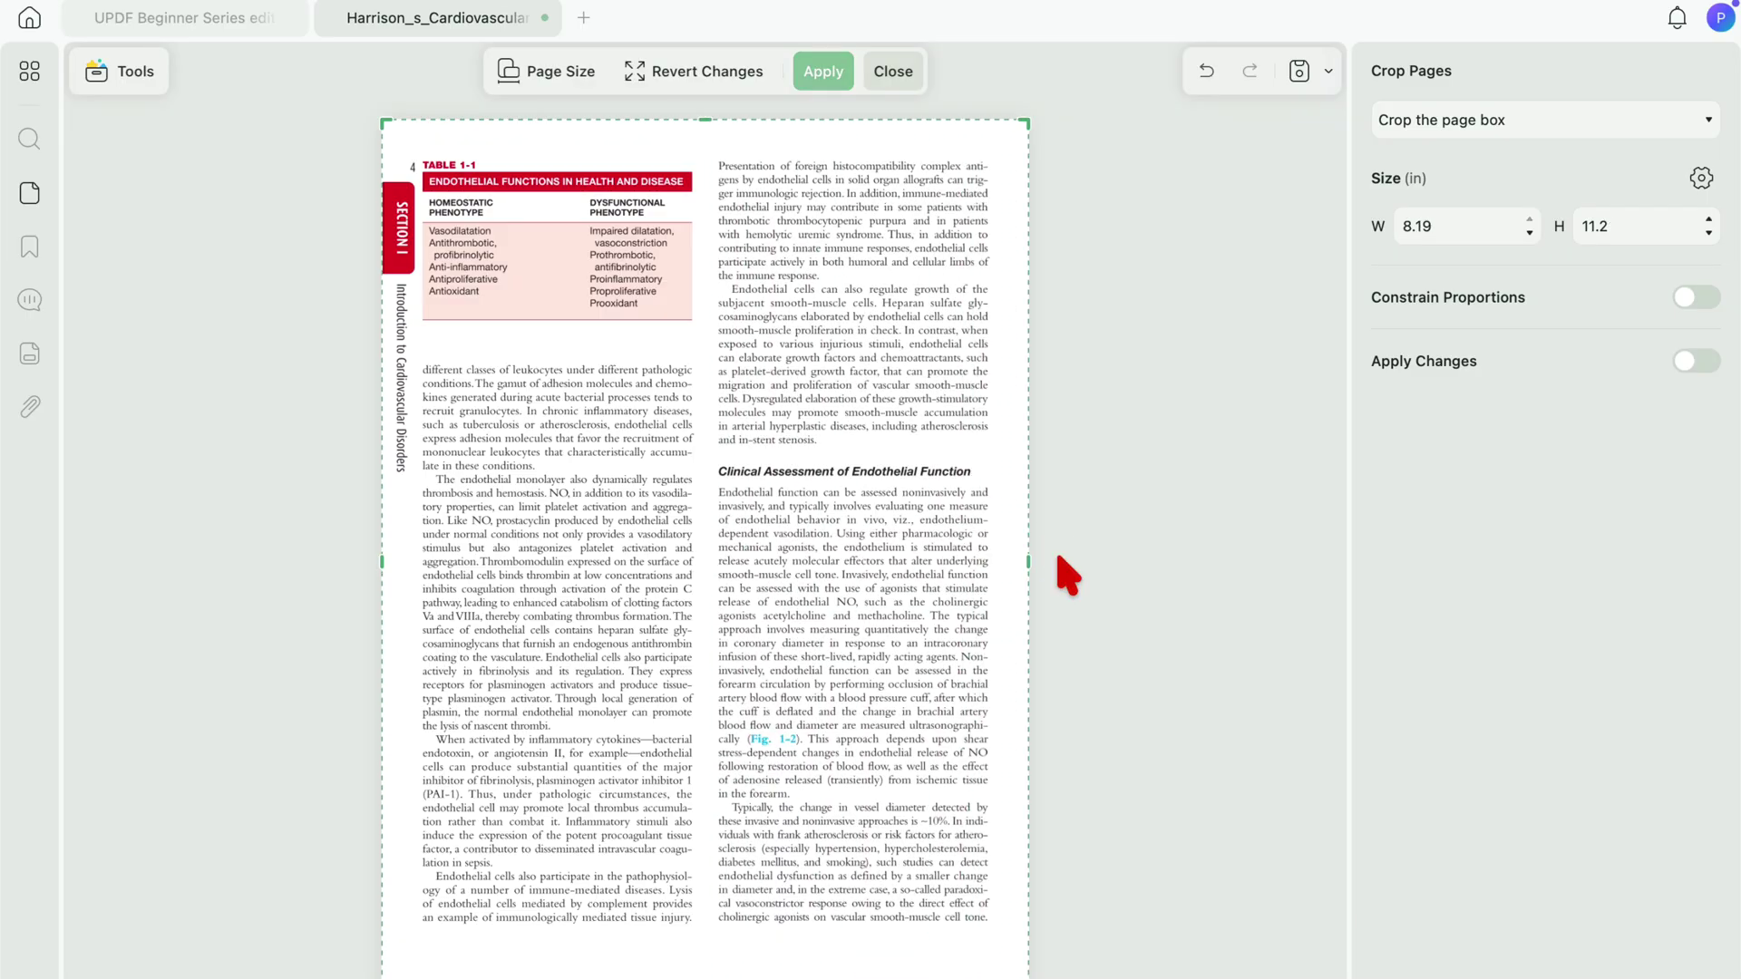
click(885, 71)
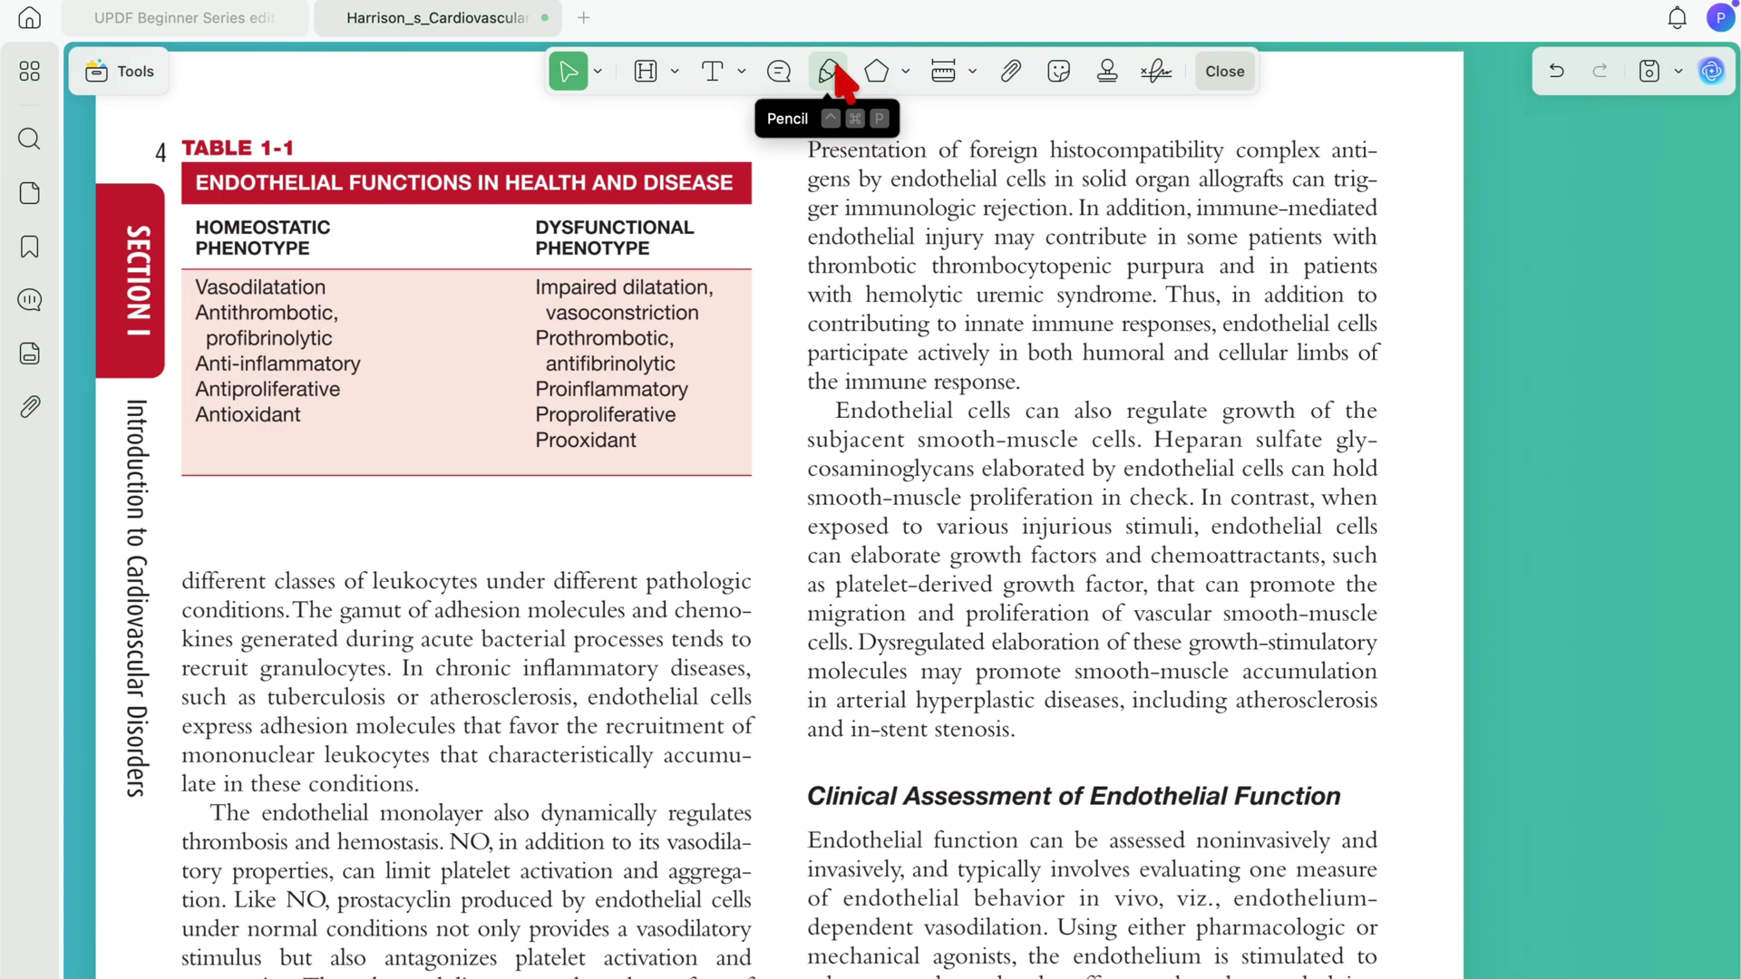